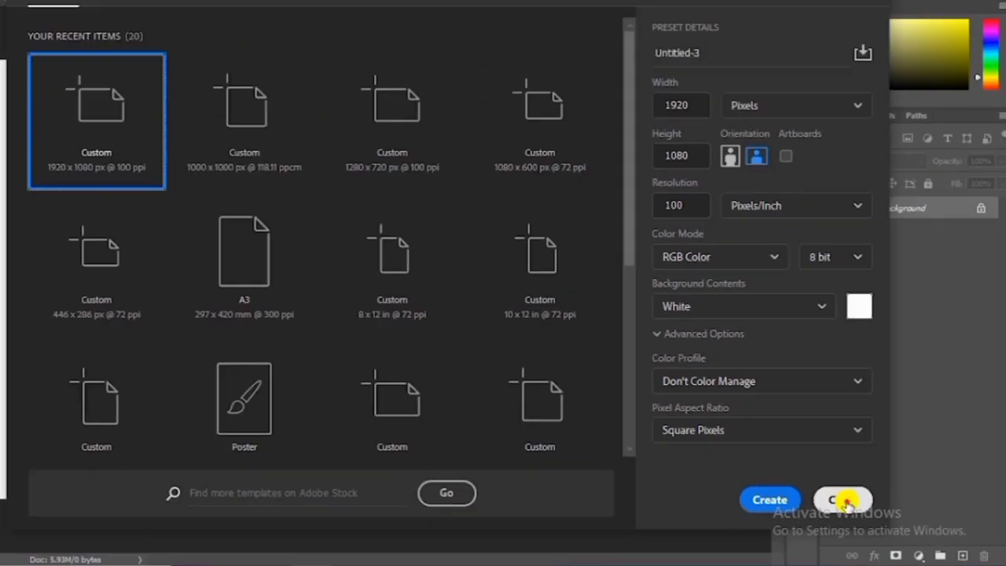
Create a 1920 × 1080 pixel RGB document at 100 pixels/inch with a white background.
left_click(729, 481)
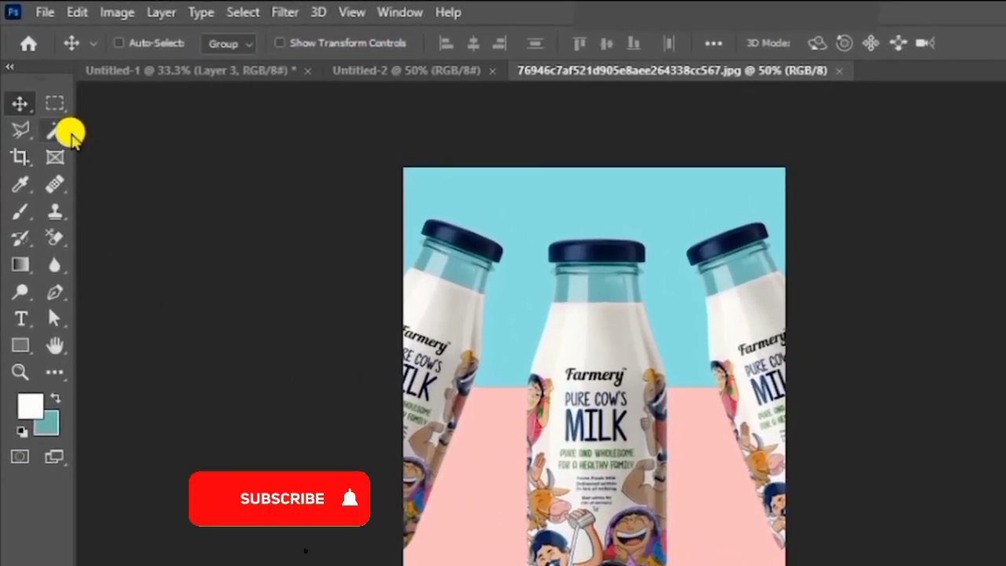
Select the middle milk bottle with the Object Selection tool and isolate it with a layer mask.
left_click(45, 92)
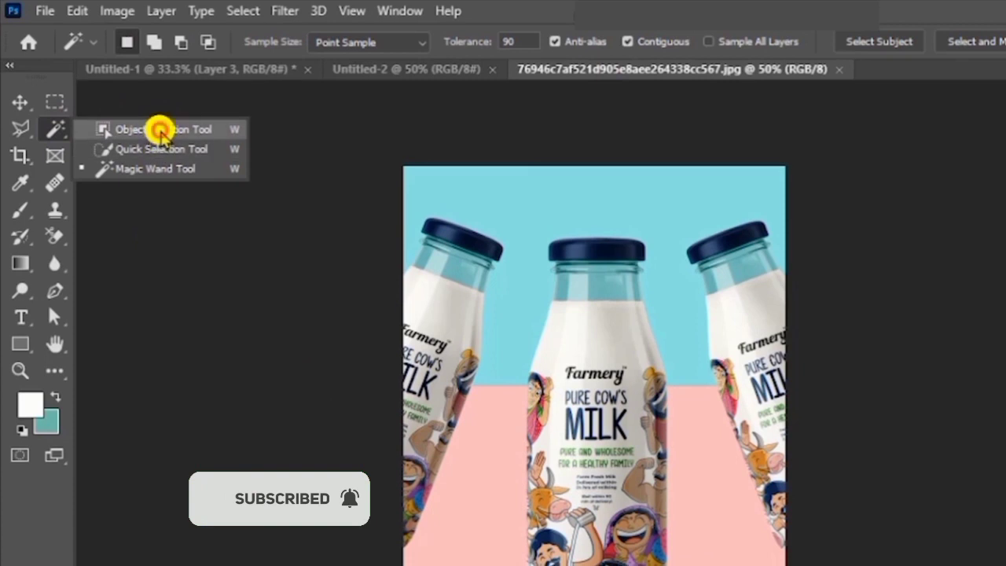
left_click(161, 132)
left_click_drag(535, 212, 645, 479)
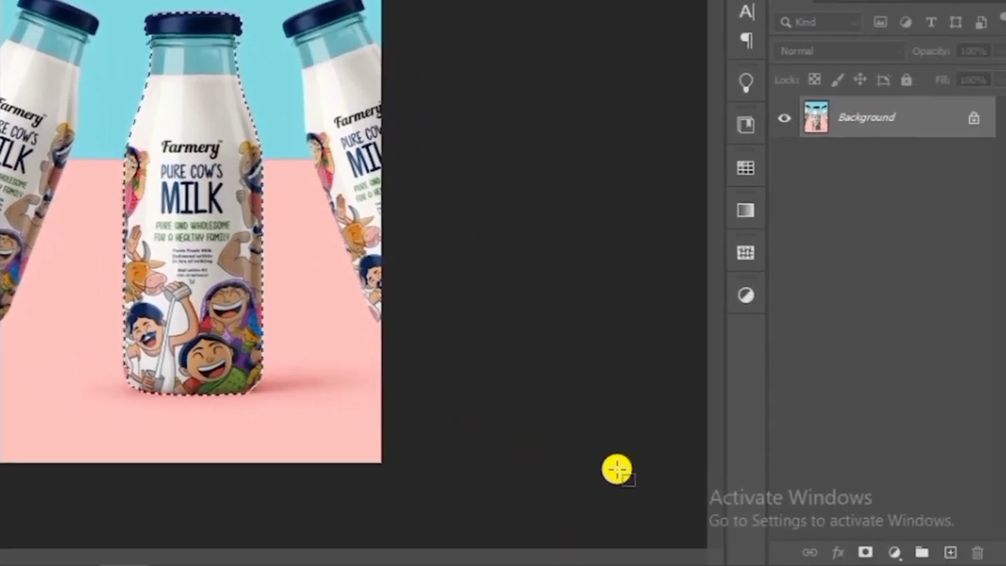
left_click(865, 553)
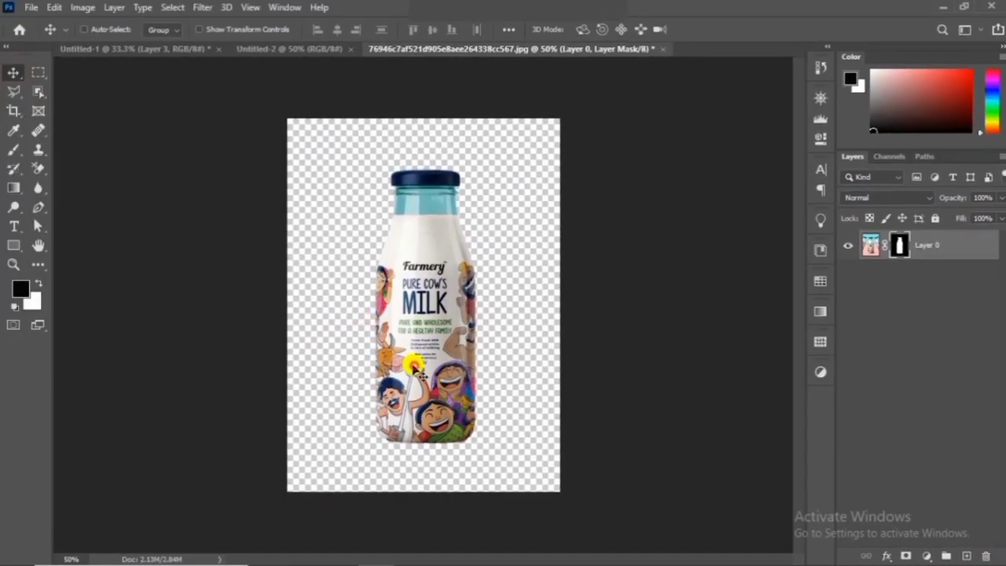
Bring the masked bottle into the Untitled-2 document, position it near the canvas centre and scale it up slightly.
left_click_drag(417, 369, 322, 81)
left_click_drag(409, 358, 425, 339)
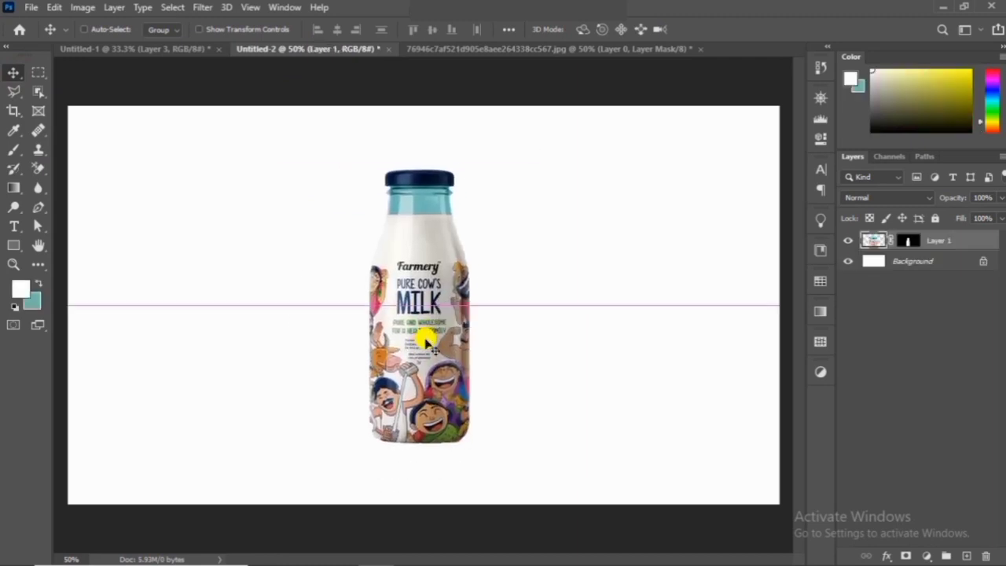
key("ctrl+t")
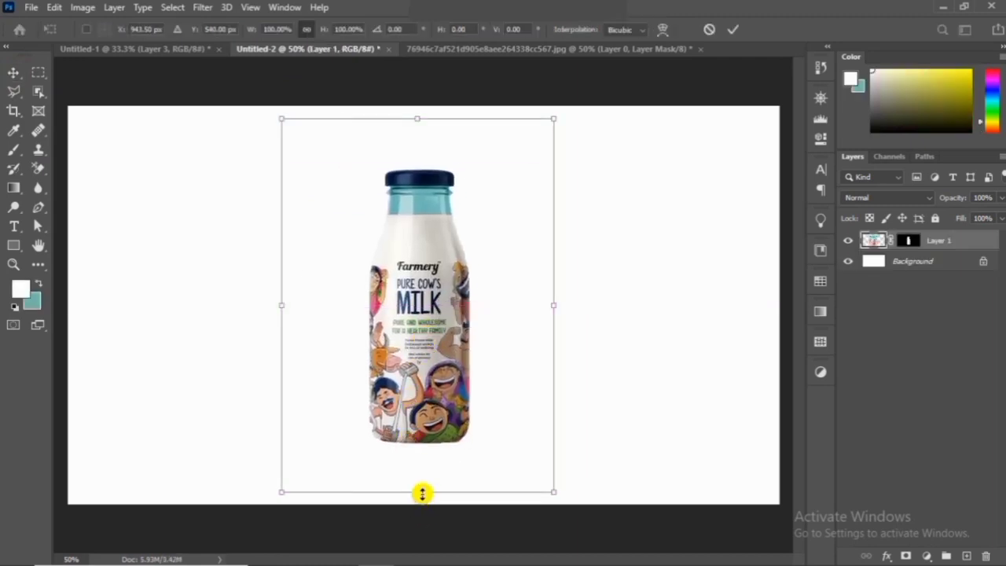
left_click_drag(423, 494, 419, 472)
key("Return")
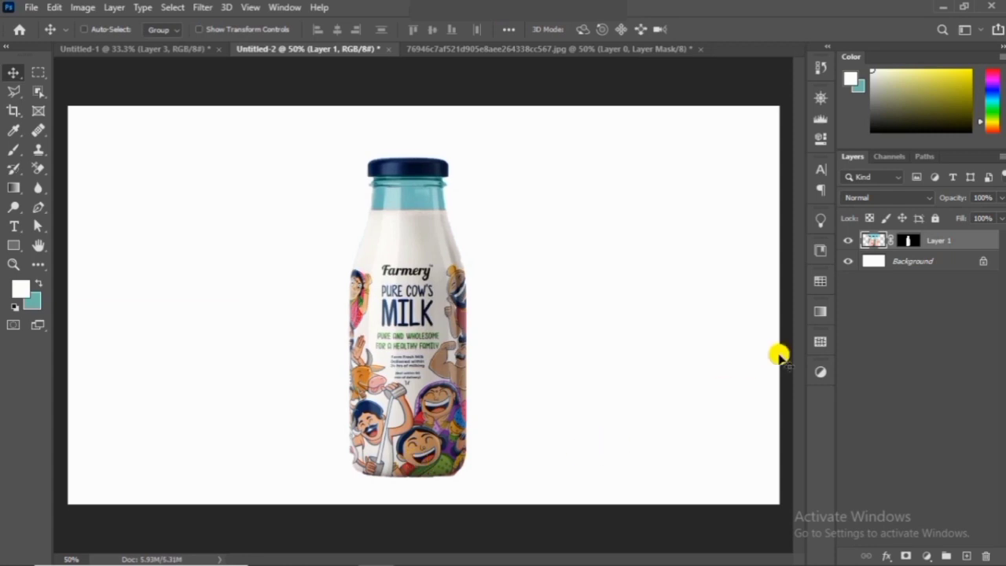
Add a solid color fill layer in 0e1b3a directly above the Background layer.
left_click(921, 261)
left_click(927, 556)
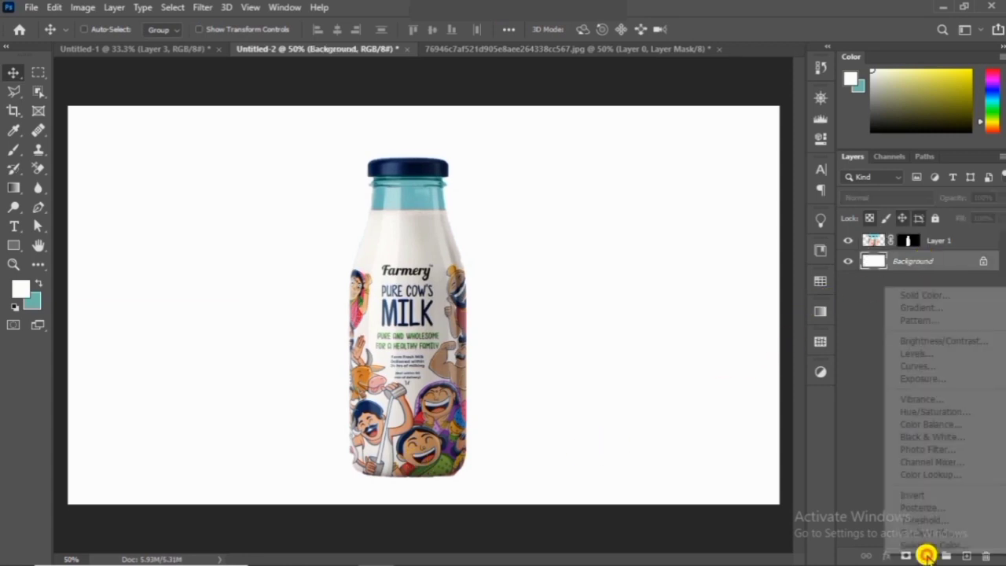
left_click(896, 296)
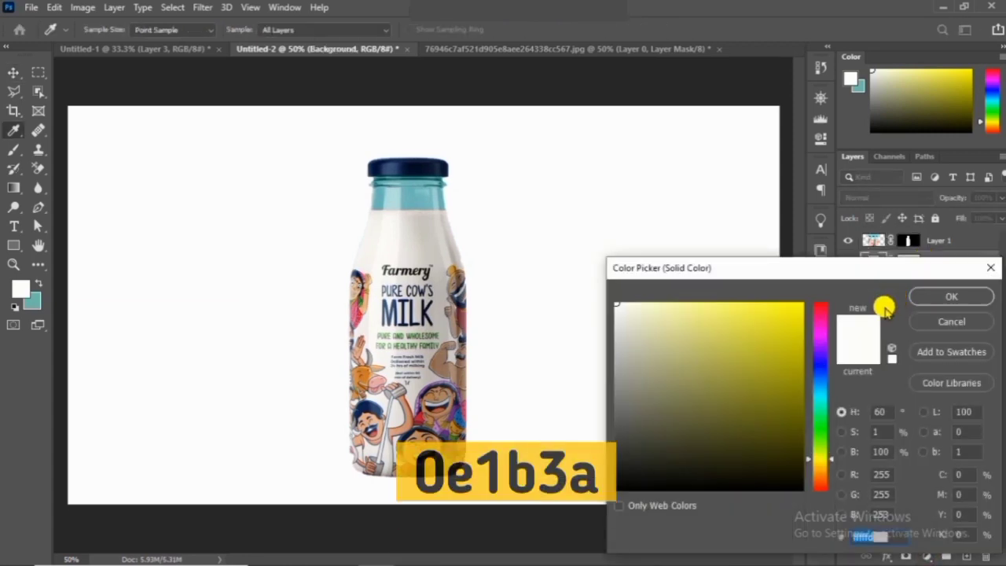
double_click(869, 537)
type("0e1b3a")
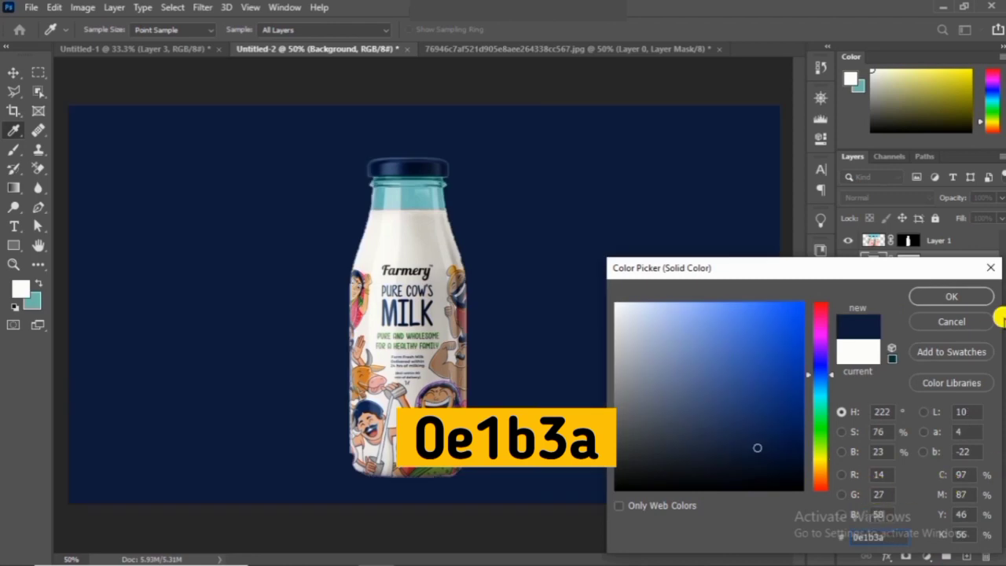
left_click(953, 296)
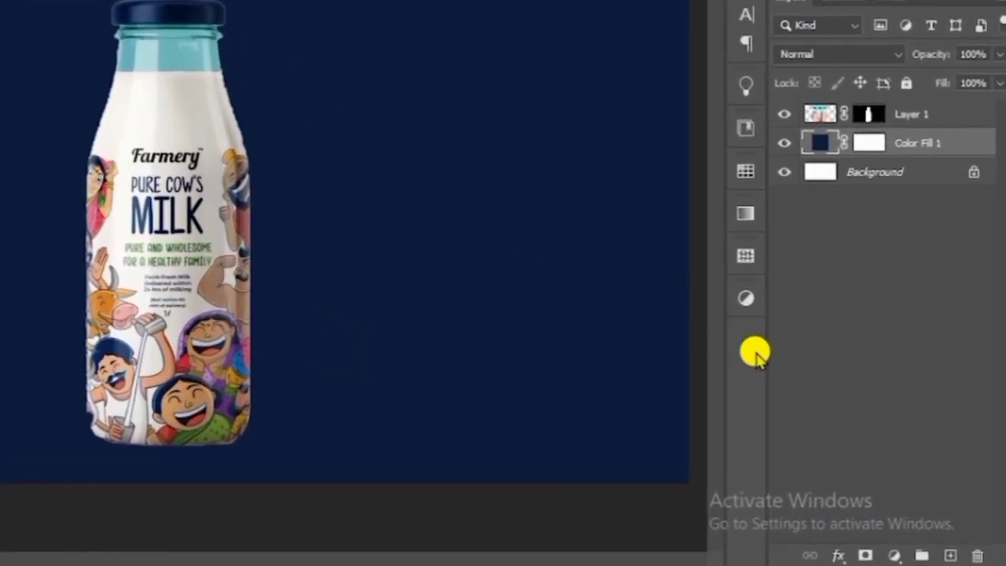
Add an empty layer between the bottle and the color fill, lock the color fill layer, and make the empty layer active.
left_click(965, 556)
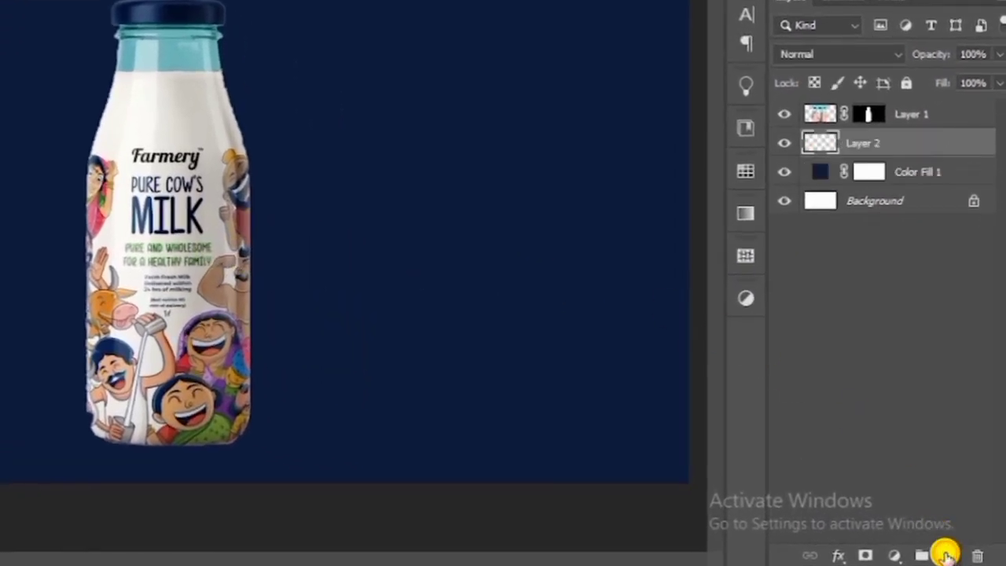
left_click(964, 168)
left_click(907, 82)
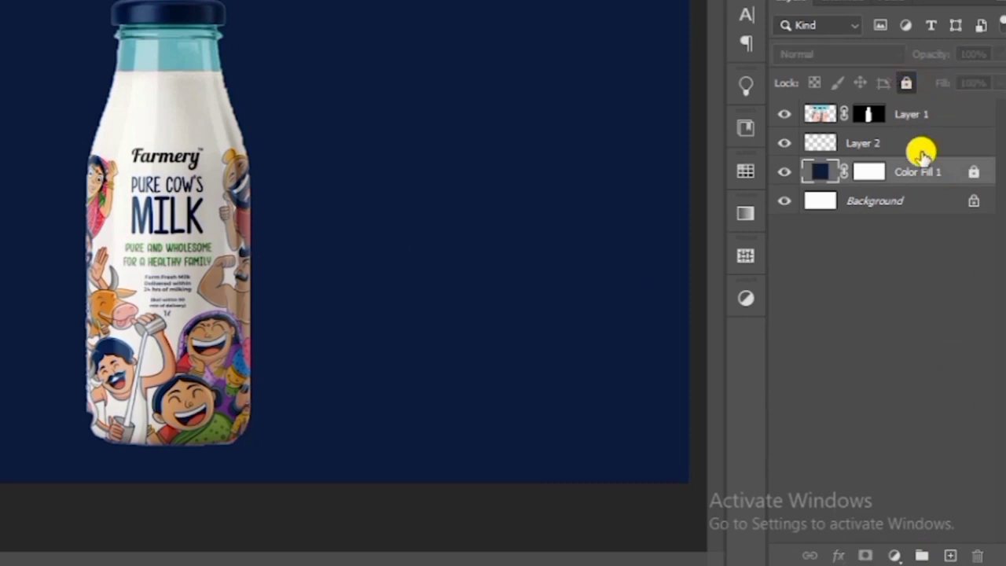
left_click(921, 149)
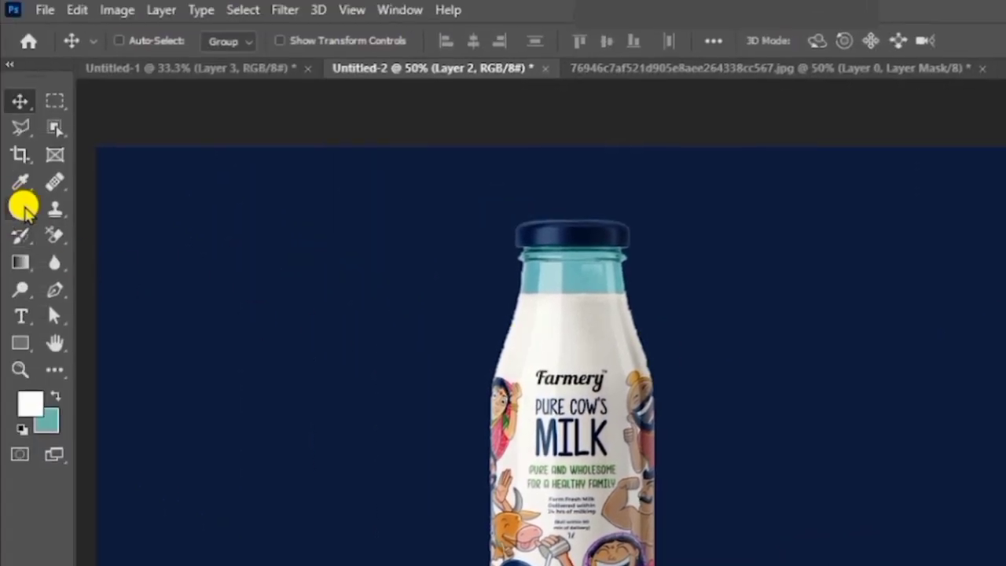
Set up the Brush tool with the Soft Round tip at a size of 1800 px.
right_click(23, 210)
left_click(70, 209)
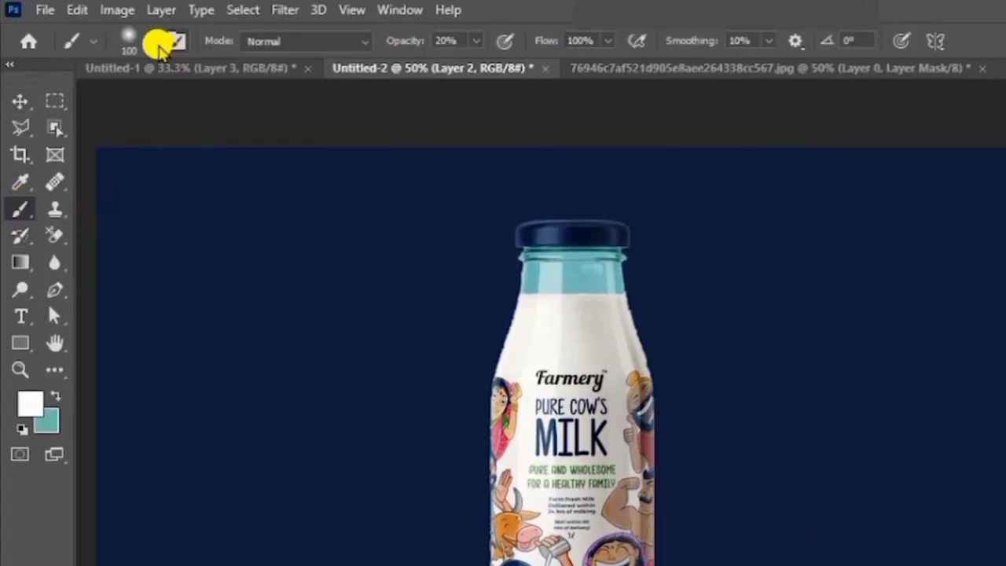
left_click(154, 41)
left_click(144, 266)
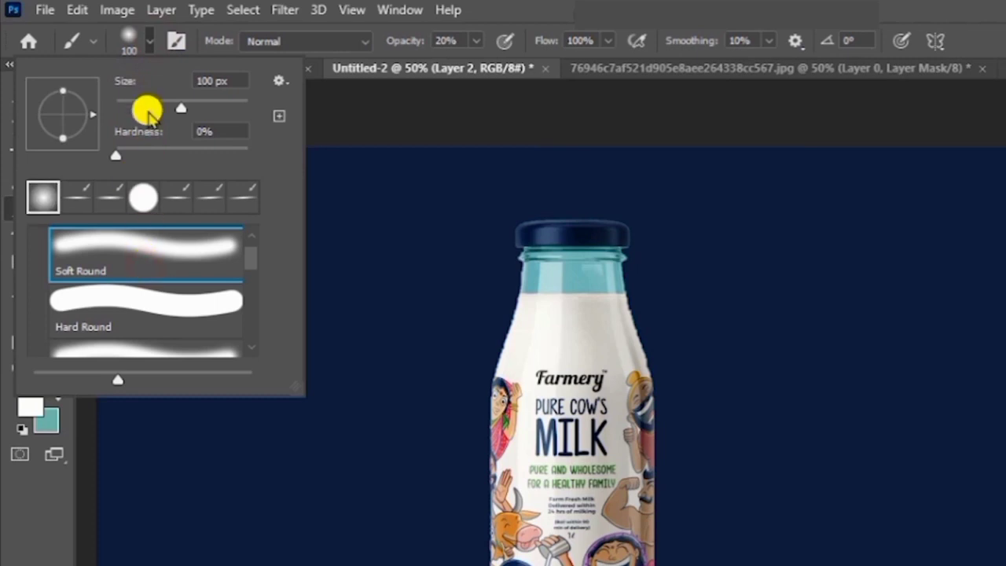
left_click(151, 44)
key("bracketright")
key("bracketright")
key("bracketright")
key("bracketright")
key("bracketright")
key("bracketright")
key("bracketright")
key("bracketright")
key("bracketright")
key("bracketright")
key("bracketright")
key("bracketright")
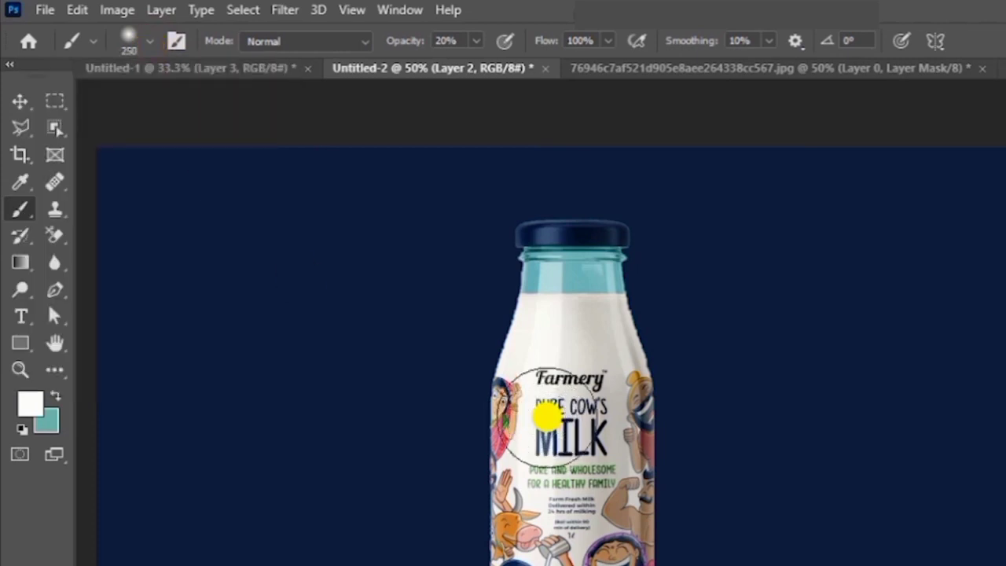
key("bracketright")
key("bracketright")
key("bracketright")
key("bracketright")
key("bracketright")
key("bracketright")
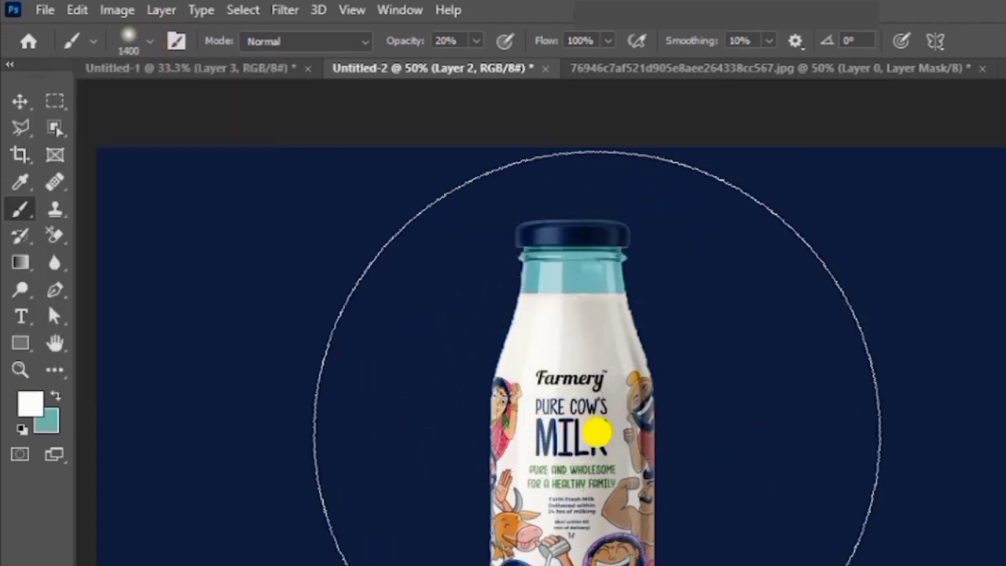
key("bracketright")
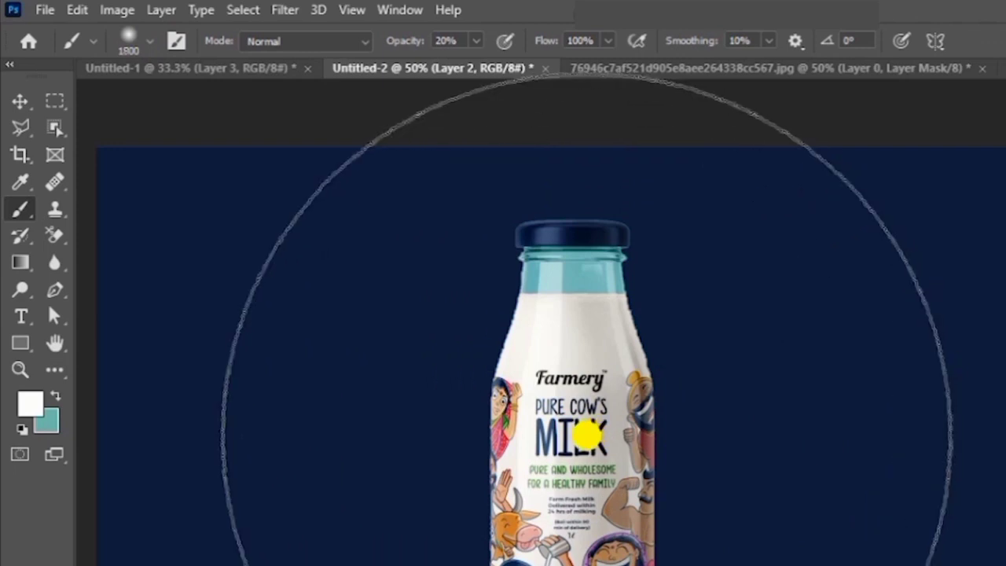
Swap the foreground and background colors and use 70baad as the foreground color.
left_click(55, 396)
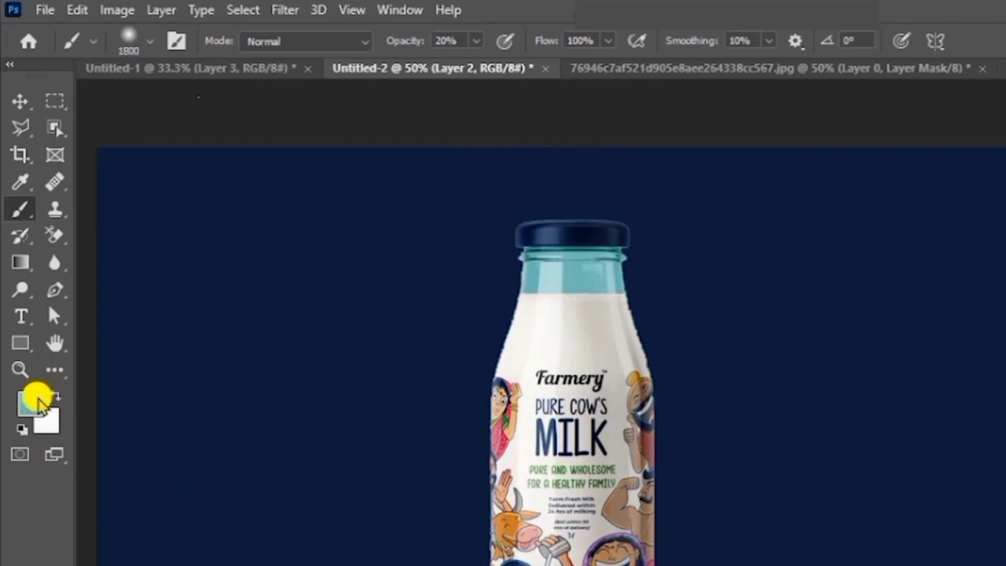
left_click(28, 401)
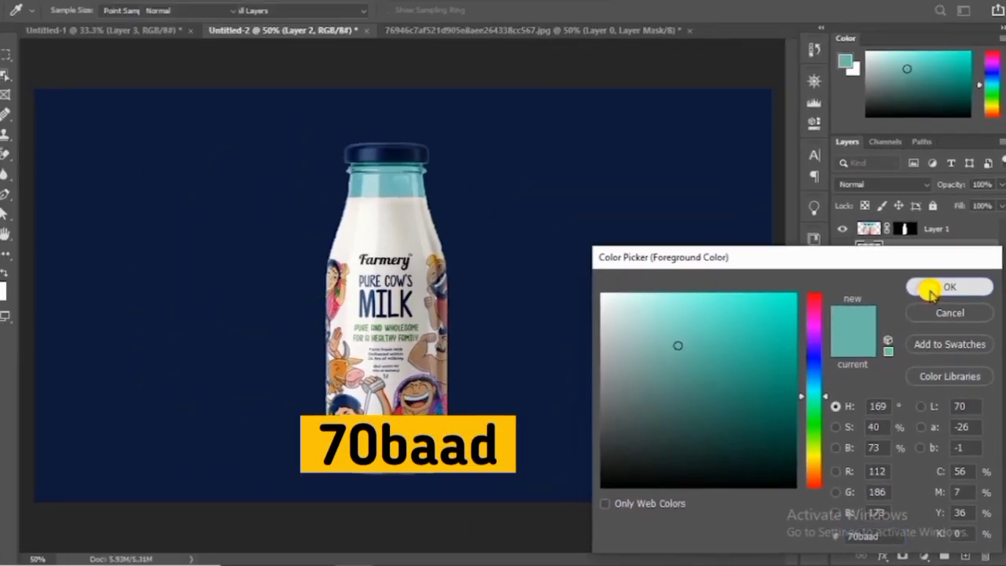
left_click(900, 213)
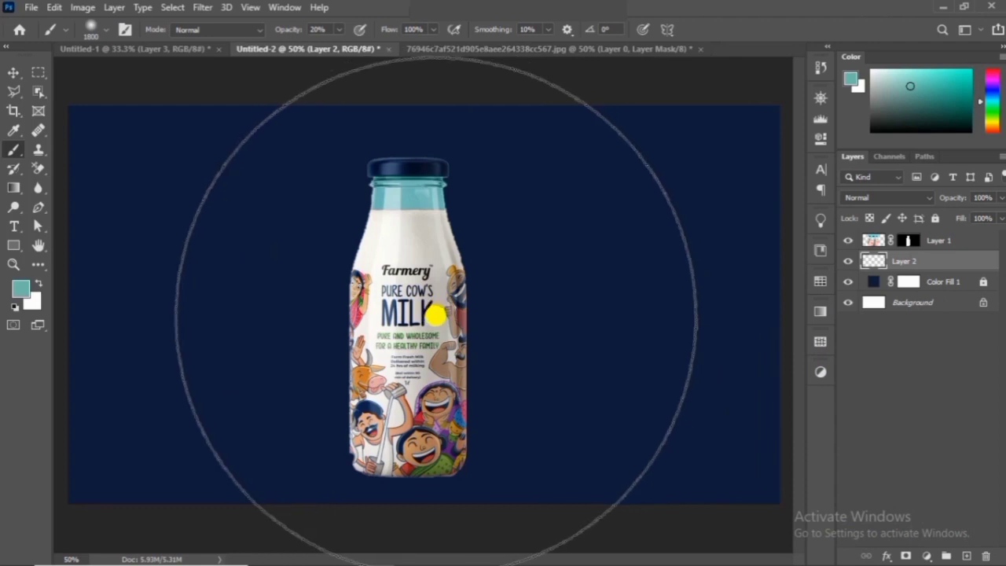
Paint one soft glow behind the bottle at 100% brush opacity and set Layer 2's blend mode to Linear Dodge (Add).
key("0")
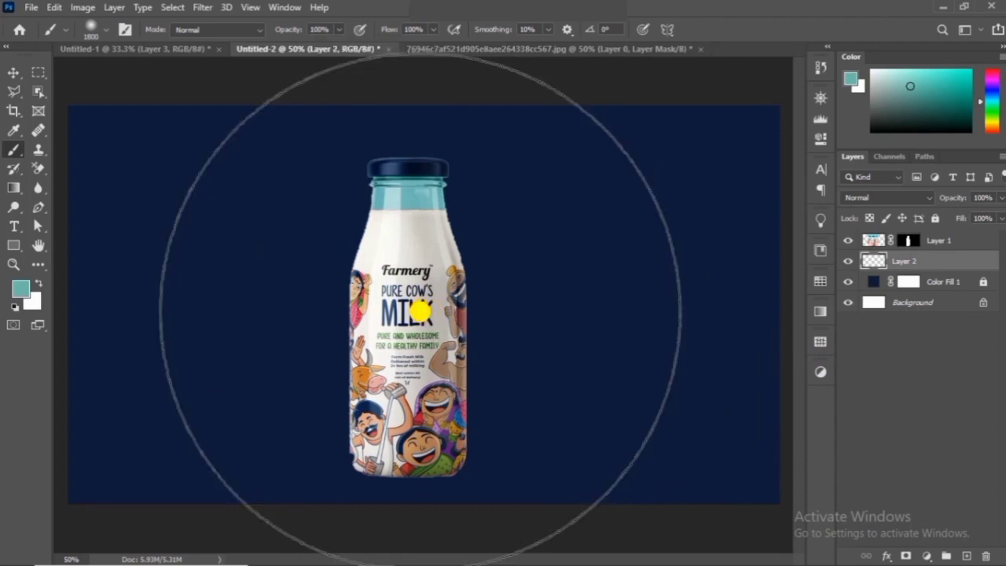
left_click(420, 312)
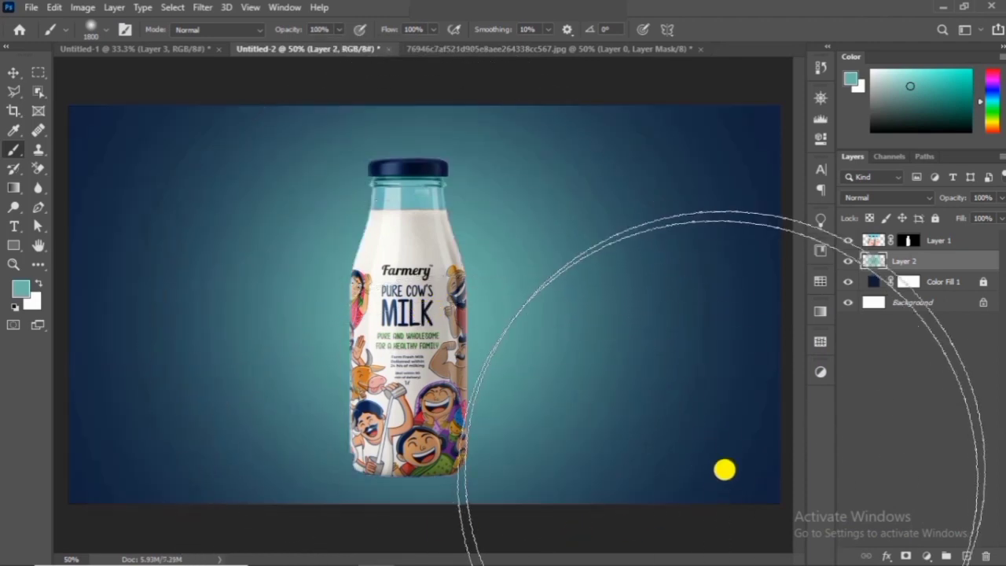
left_click(923, 199)
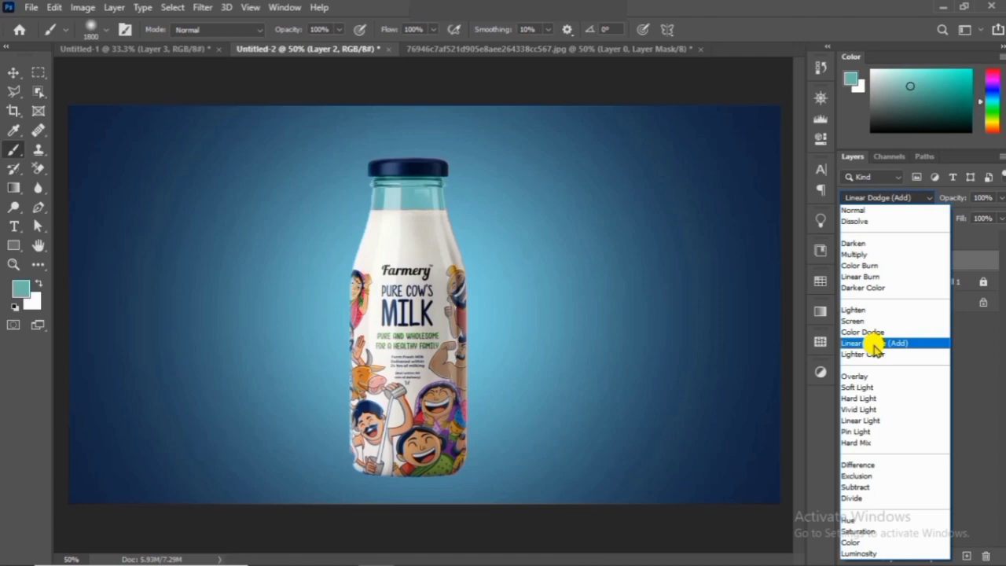
left_click(874, 343)
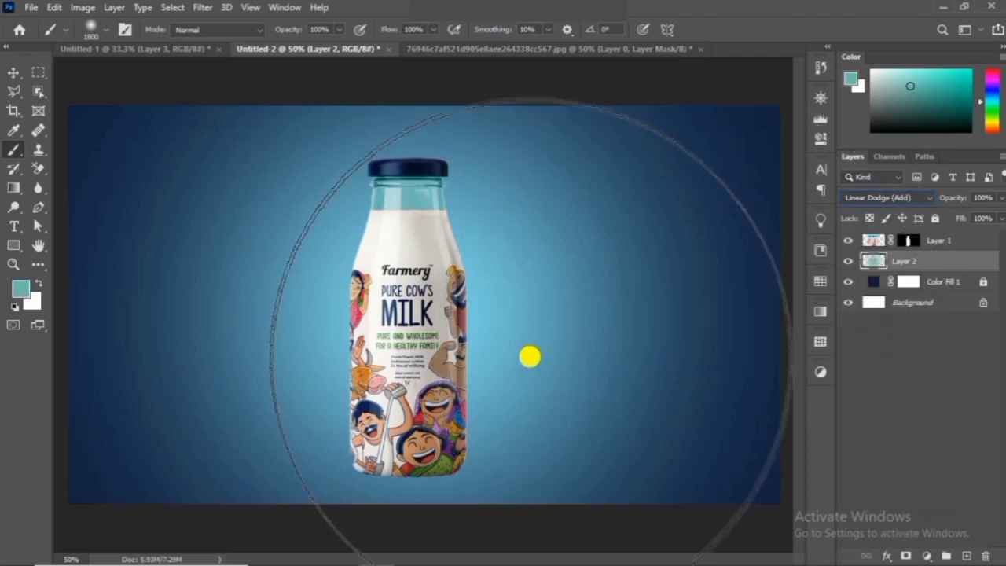
Convert the bottle layer to a smart object and move the bottle slightly up and to the right.
left_click(11, 72)
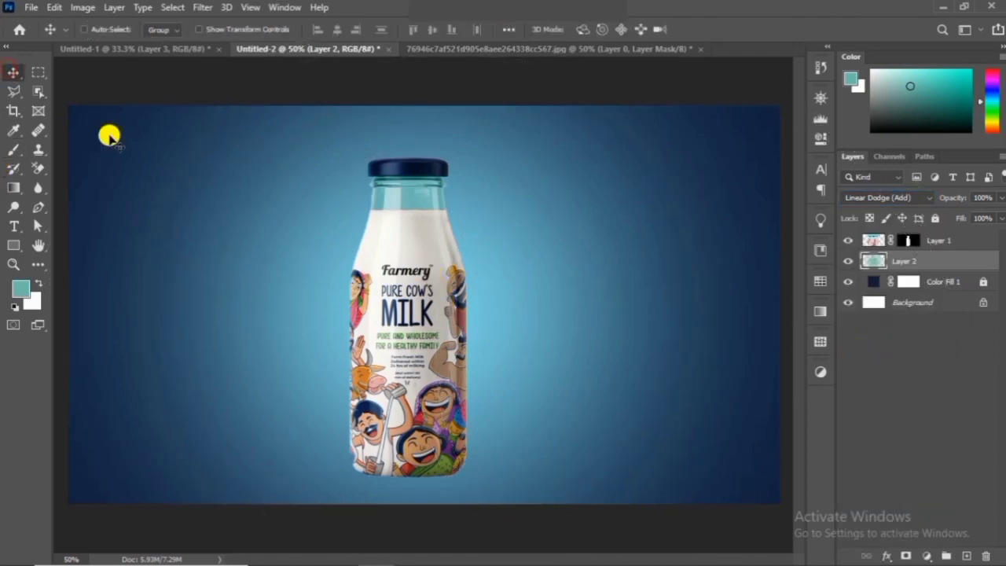
right_click(967, 241)
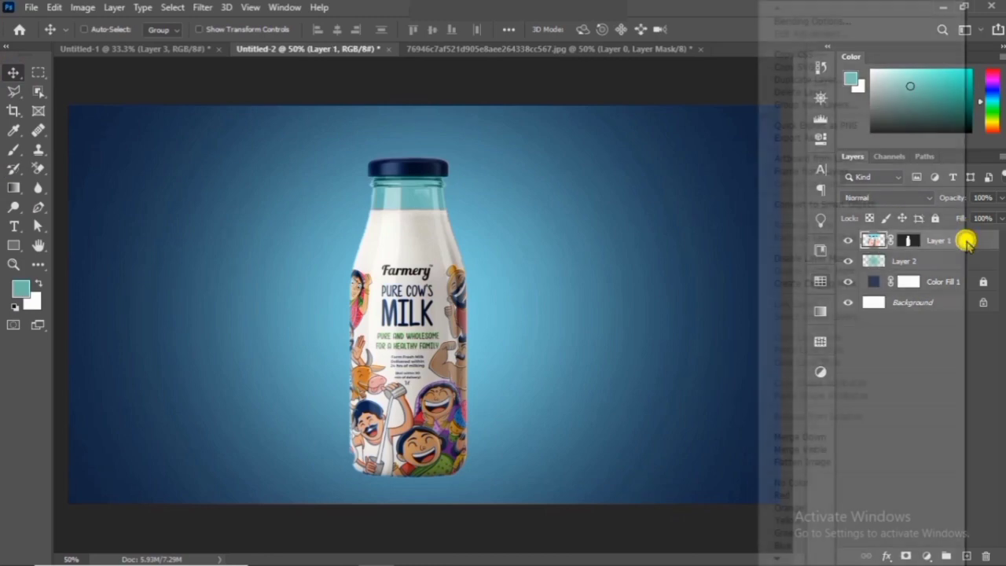
left_click(851, 213)
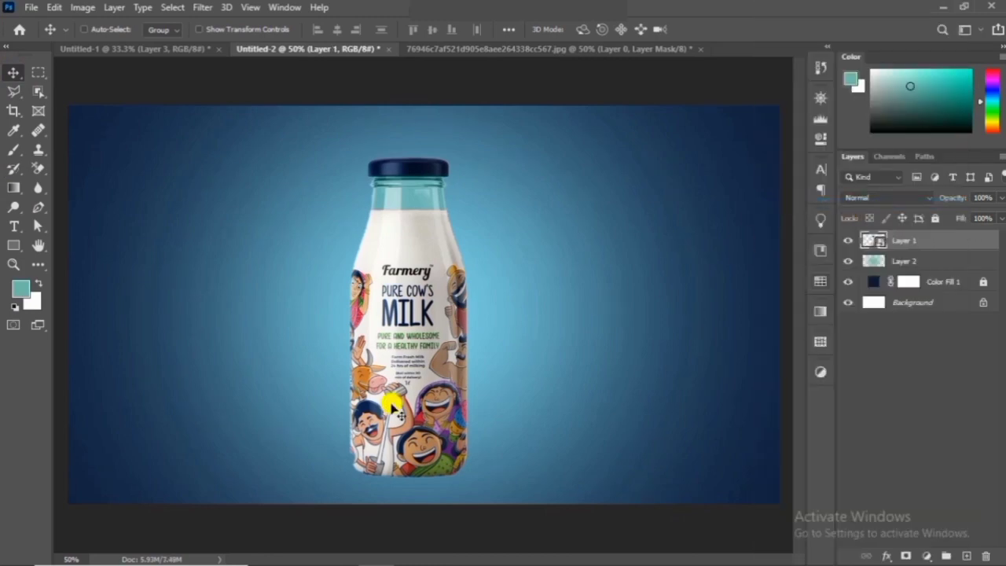
left_click_drag(411, 393, 418, 375)
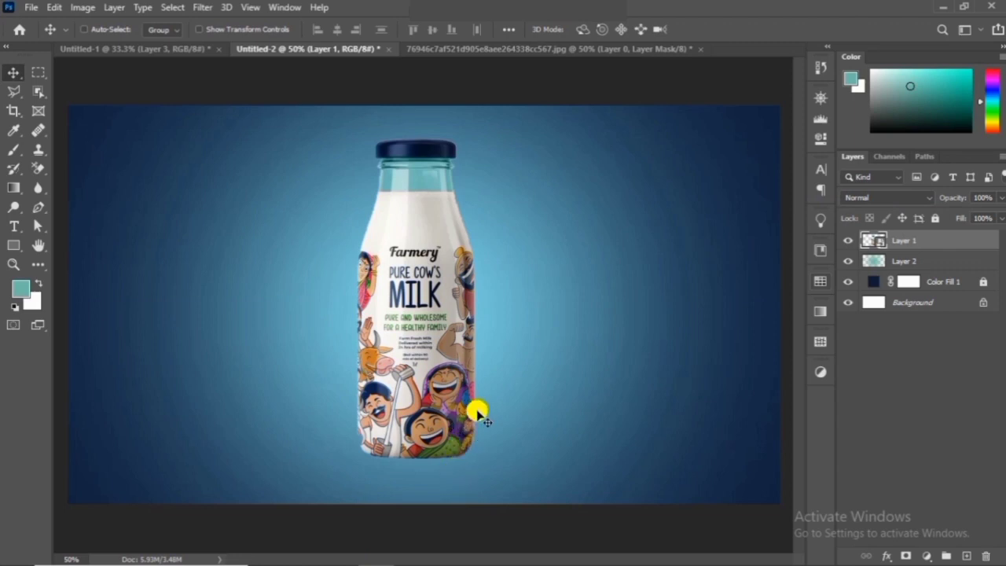
Duplicate the bottle layer, rotate the copy about 28° clockwise and shift it to the right of the original.
key("ctrl")
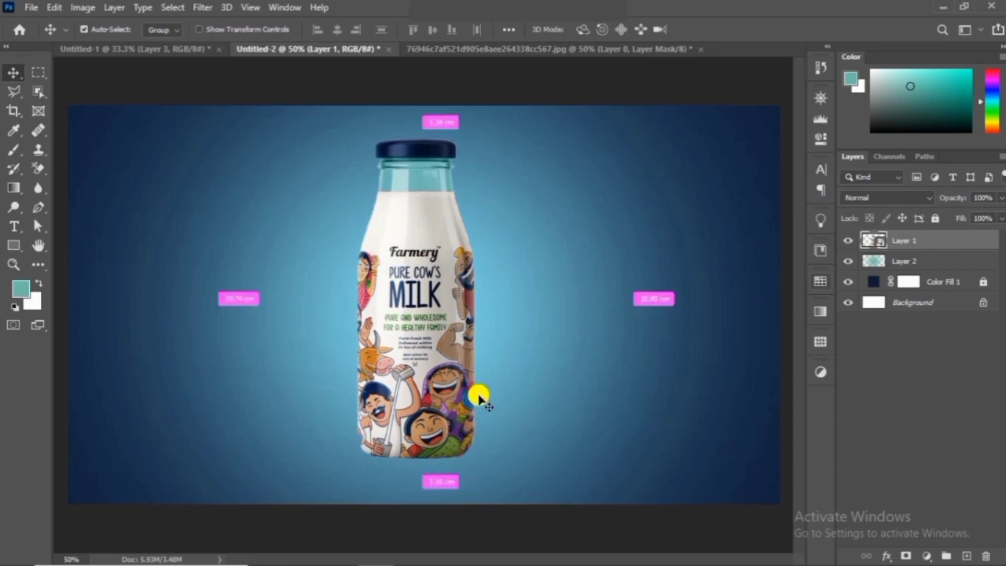
key("ctrl+j")
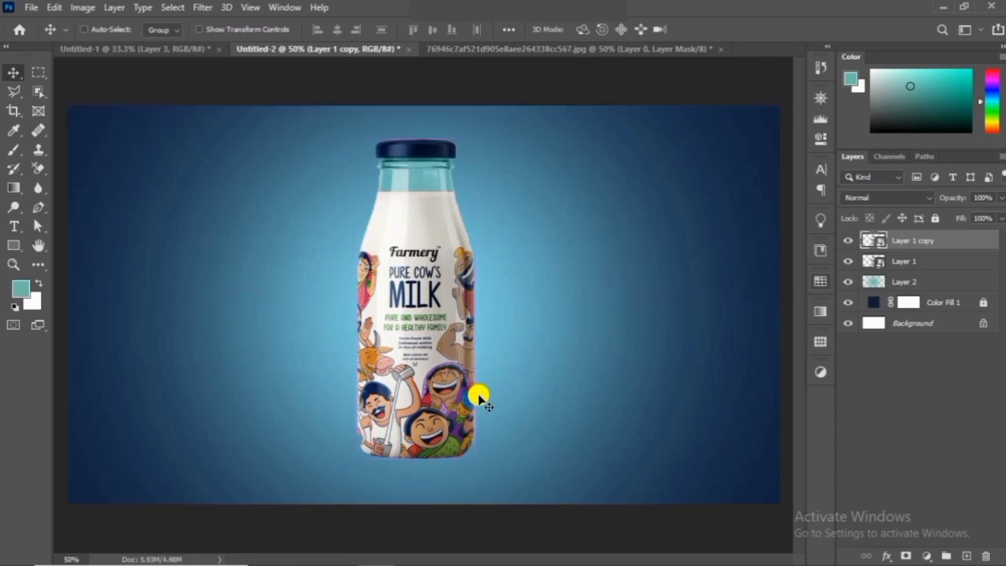
key("ctrl+t")
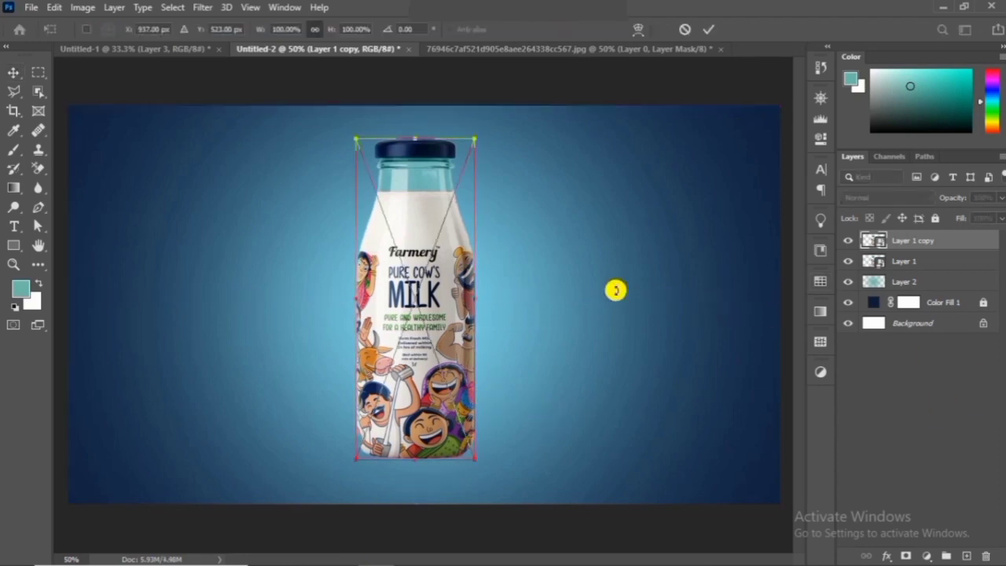
left_click_drag(544, 304, 568, 389)
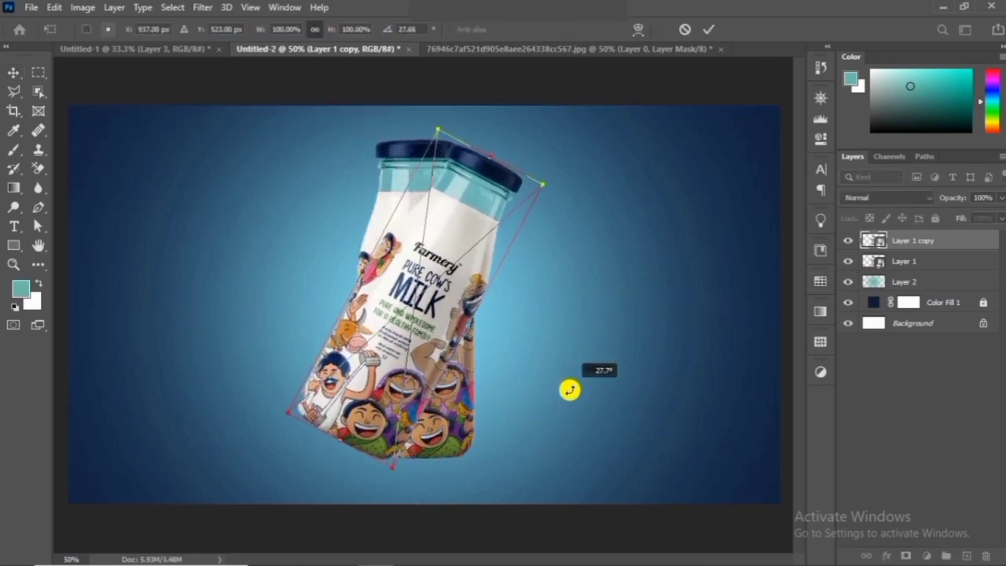
left_click_drag(443, 348, 465, 349)
key("Return")
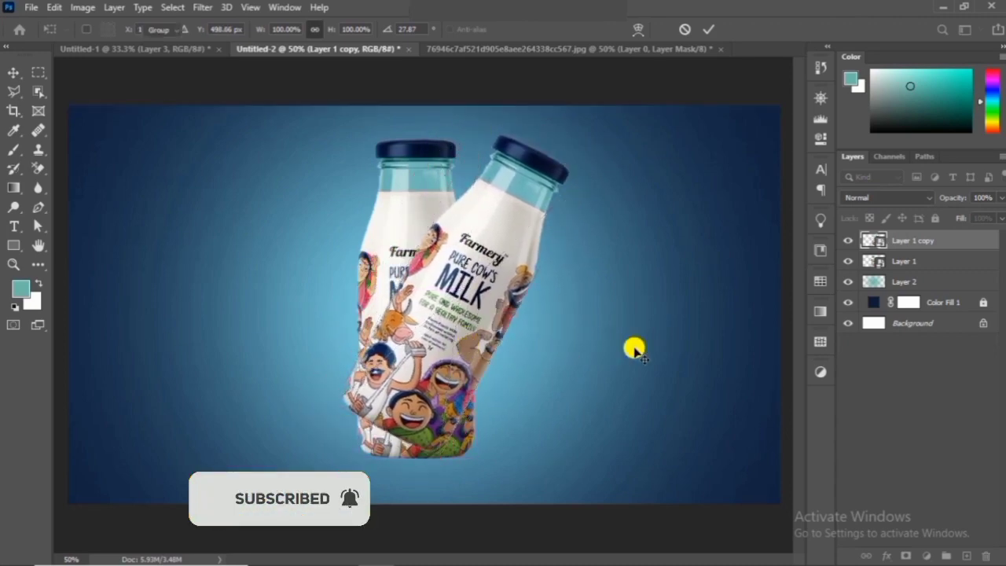
Move the rotated bottle layer behind the original bottle and add a layer mask to it.
left_click_drag(928, 240, 933, 269)
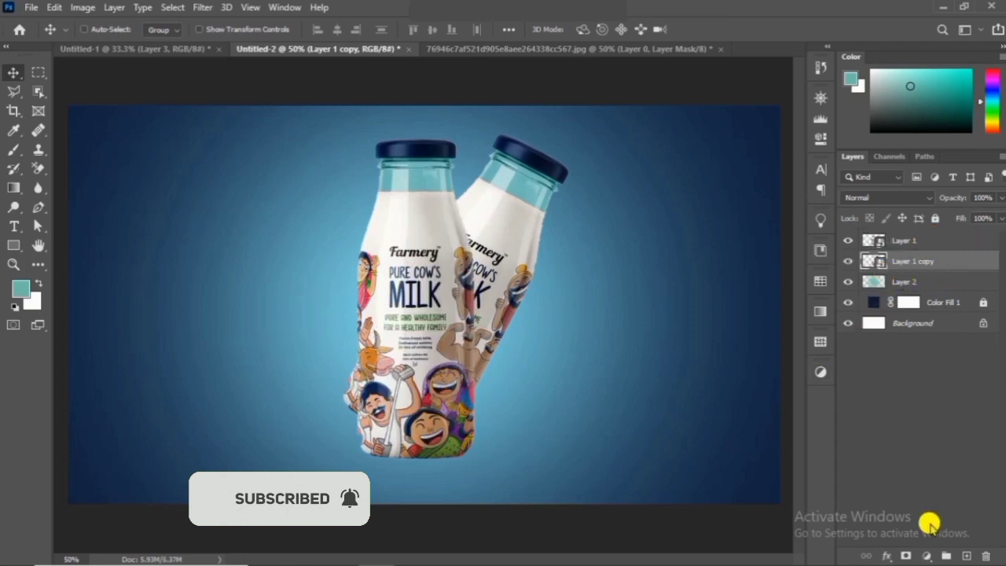
left_click(907, 555)
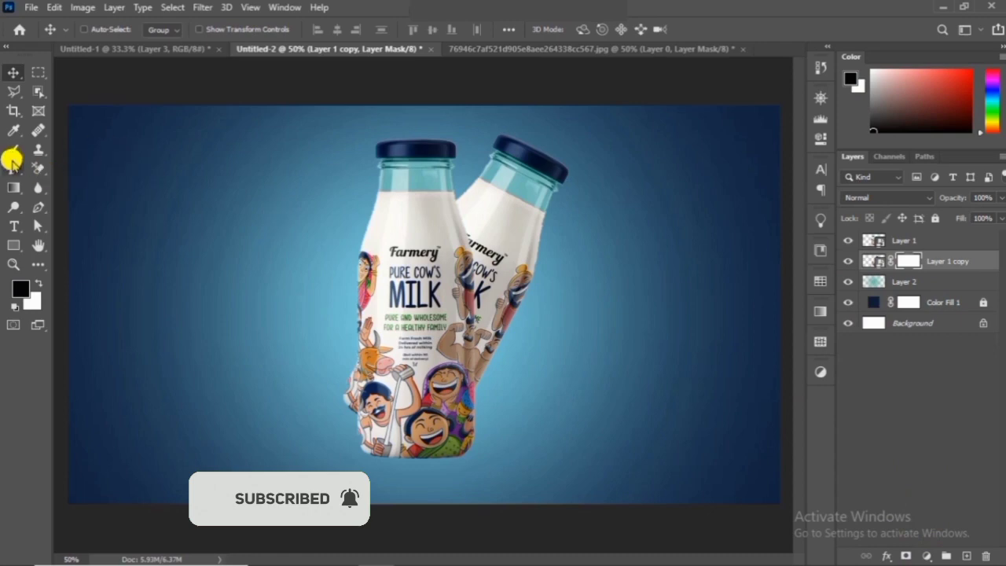
Paint black on the rotated bottle's mask with a 200 px Hard Round brush to hide the part protruding beyond the front bottle's lower side.
left_click(13, 151)
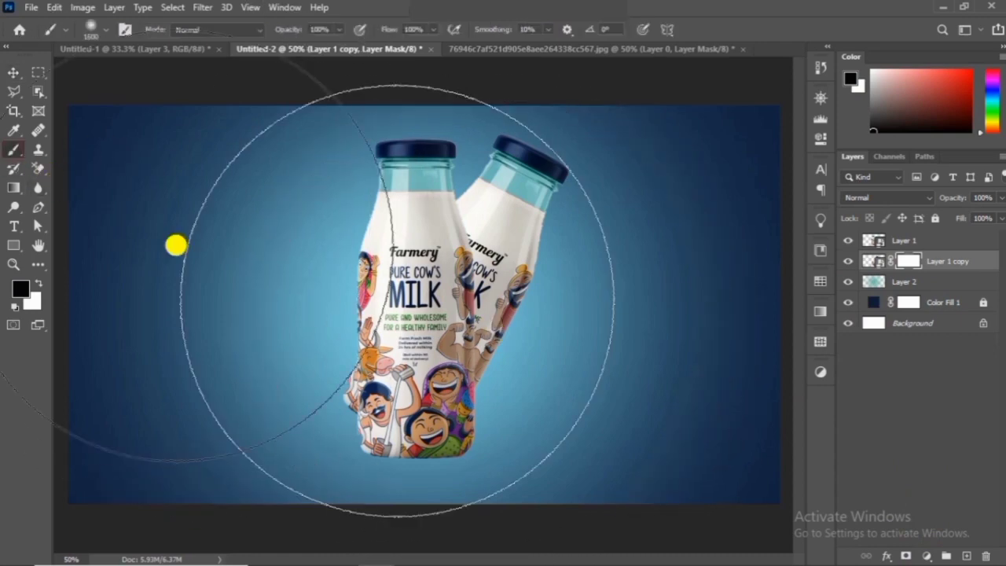
key("bracketleft")
key("bracketleft")
key("bracketleft")
key("bracketleft")
key("bracketleft")
key("bracketleft")
key("bracketleft")
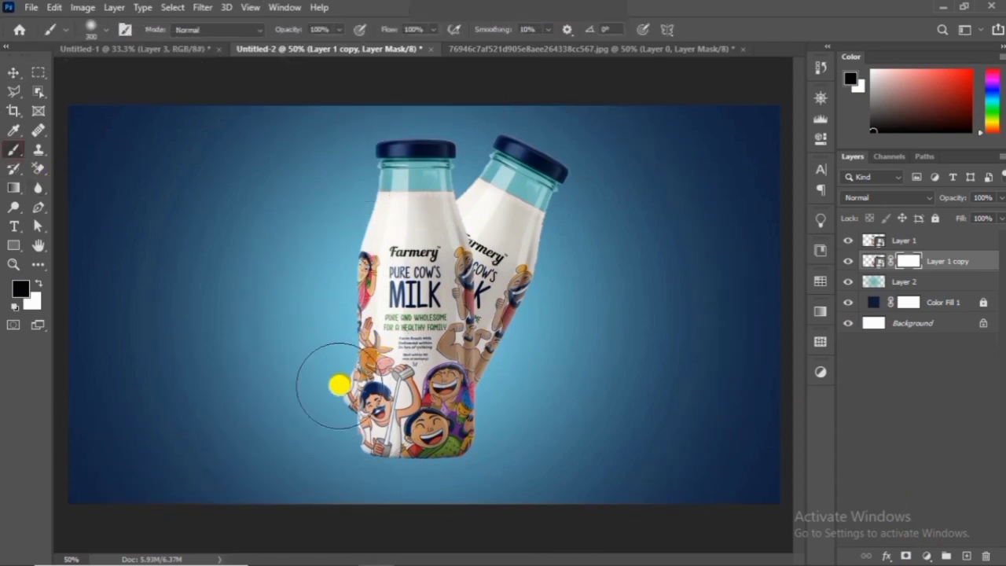
left_click(106, 29)
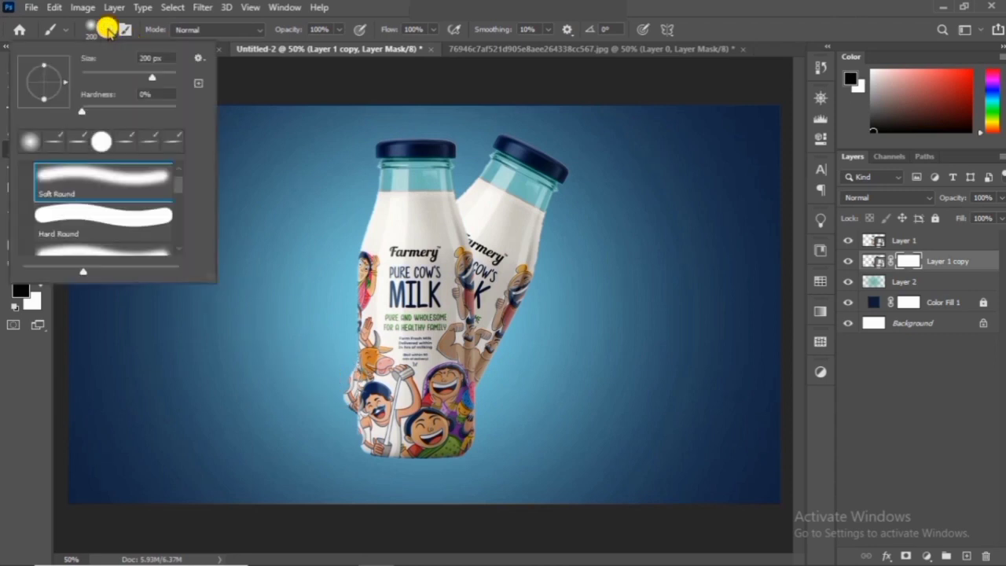
left_click(103, 218)
left_click(98, 32)
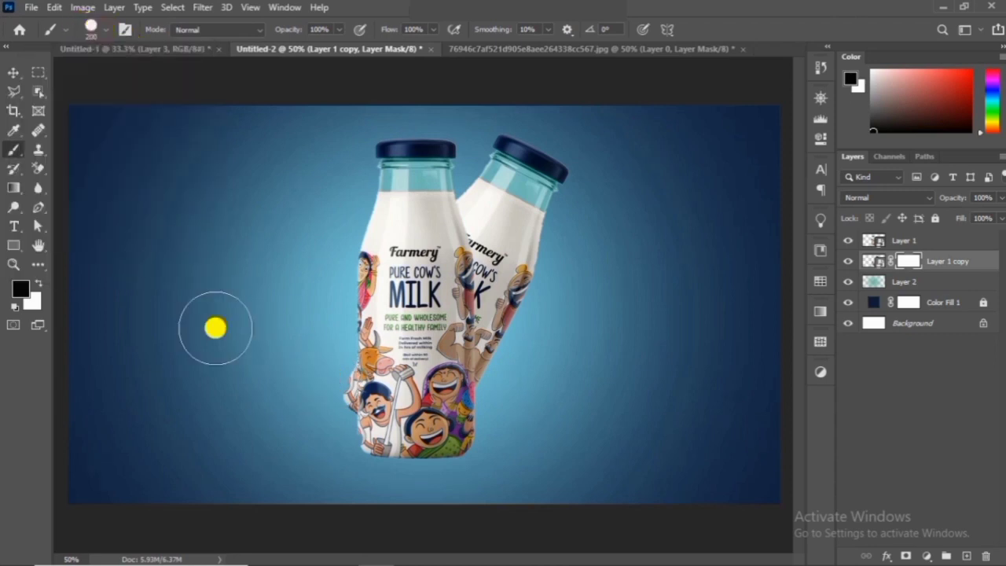
left_click_drag(352, 338, 341, 438)
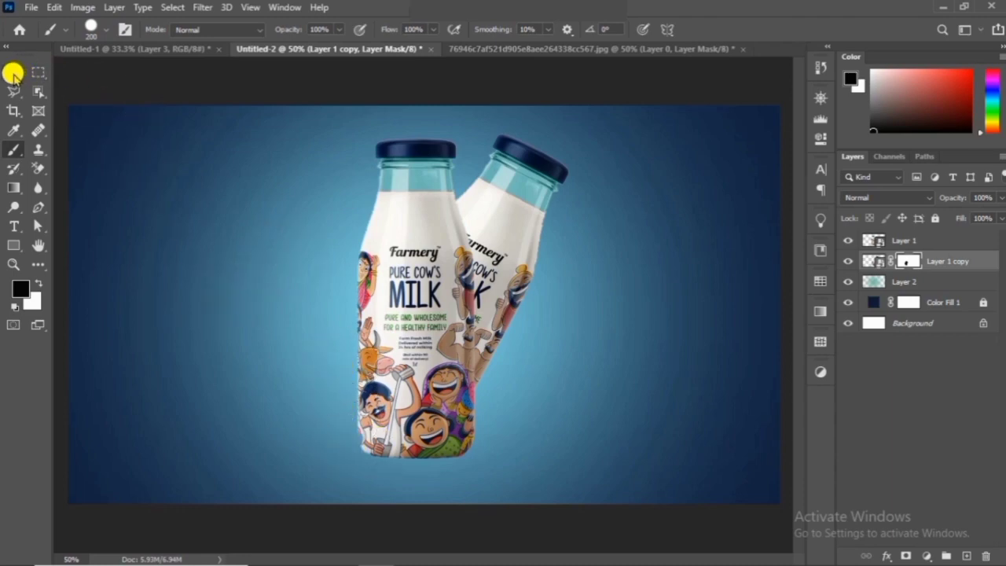
Convert the masked rotated bottle layer to a smart object.
left_click(13, 73)
right_click(951, 271)
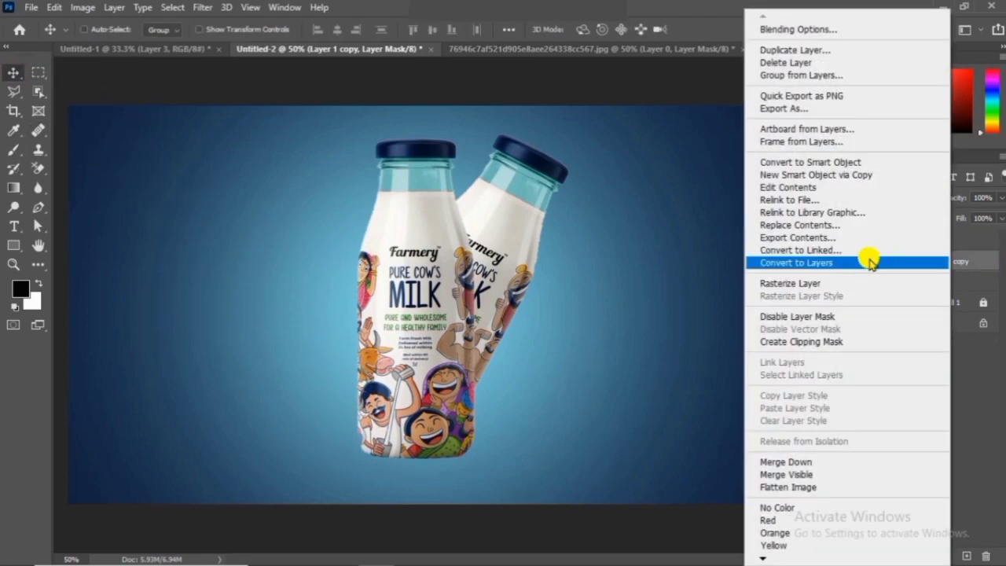
left_click(821, 162)
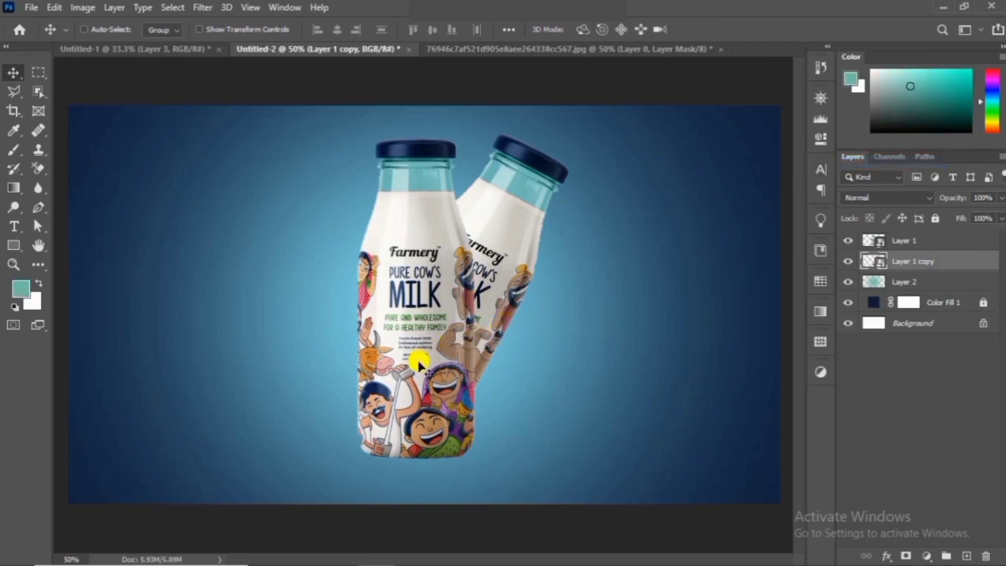
Lock the rotated bottle layer and the glow layer, Layer 2.
left_click(933, 243)
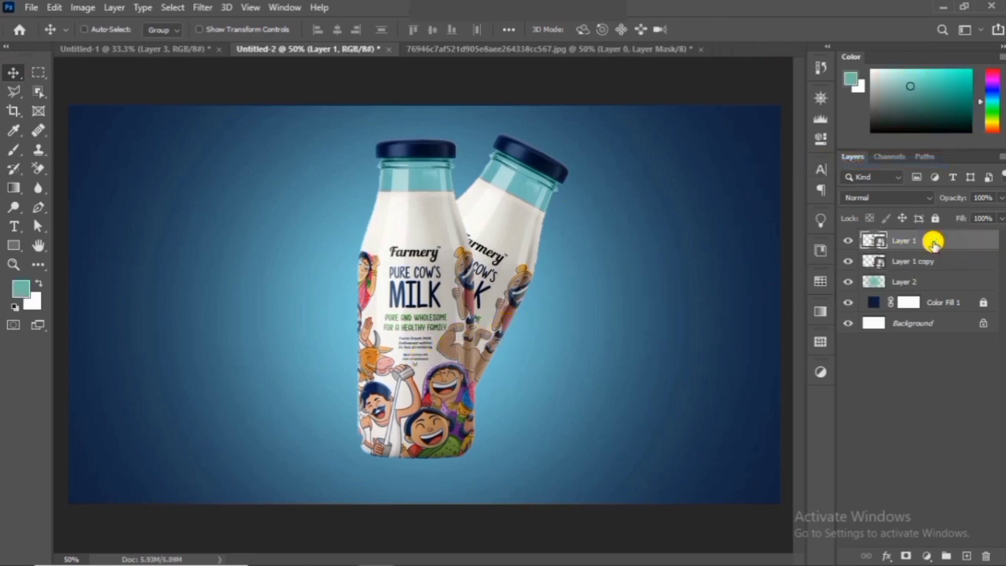
left_click(934, 263)
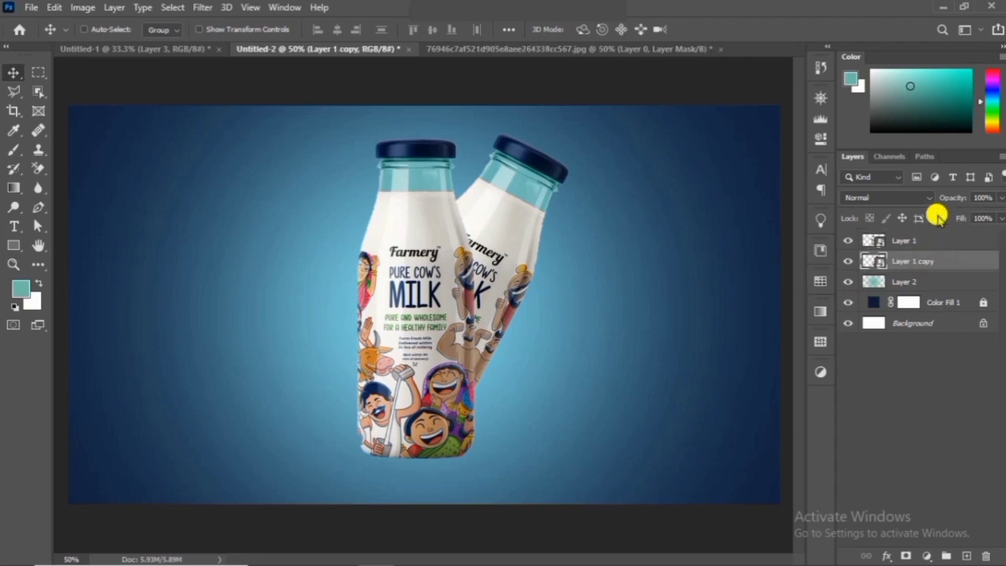
left_click(938, 283)
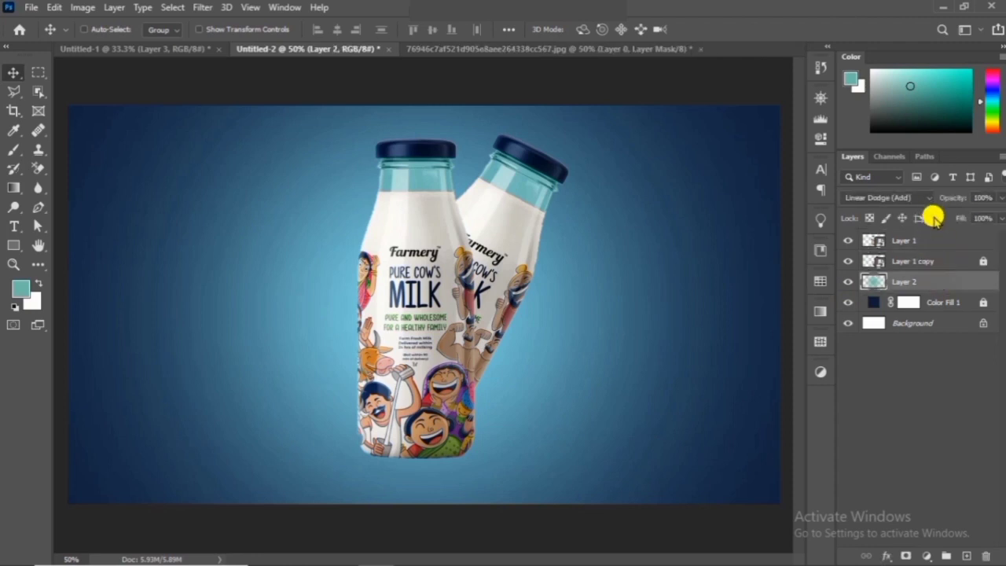
left_click(934, 218)
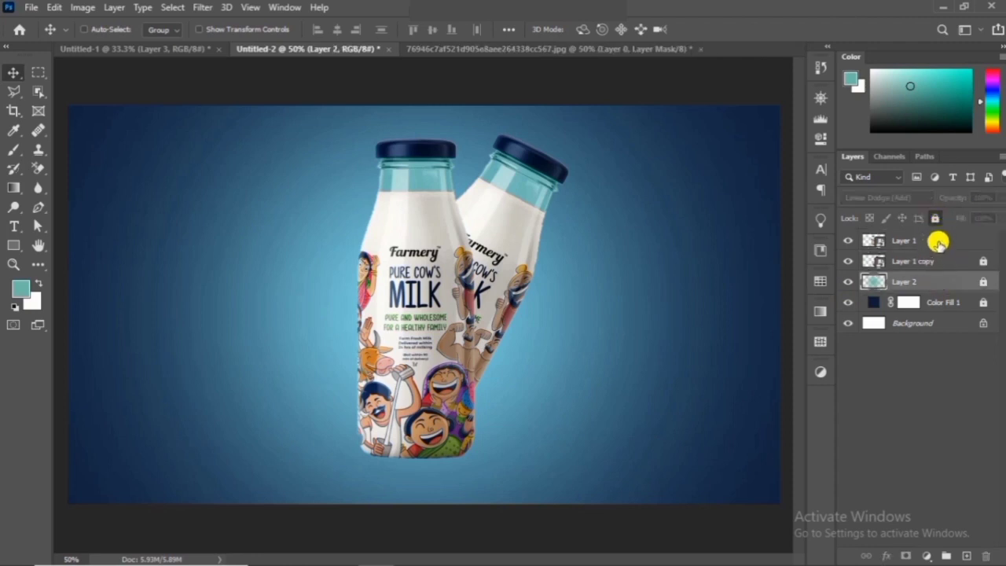
Add a Multiply drop shadow to the front bottle with 82% opacity, 120° angle, 18 px distance, 14% spread and 43 px size.
left_click(939, 242)
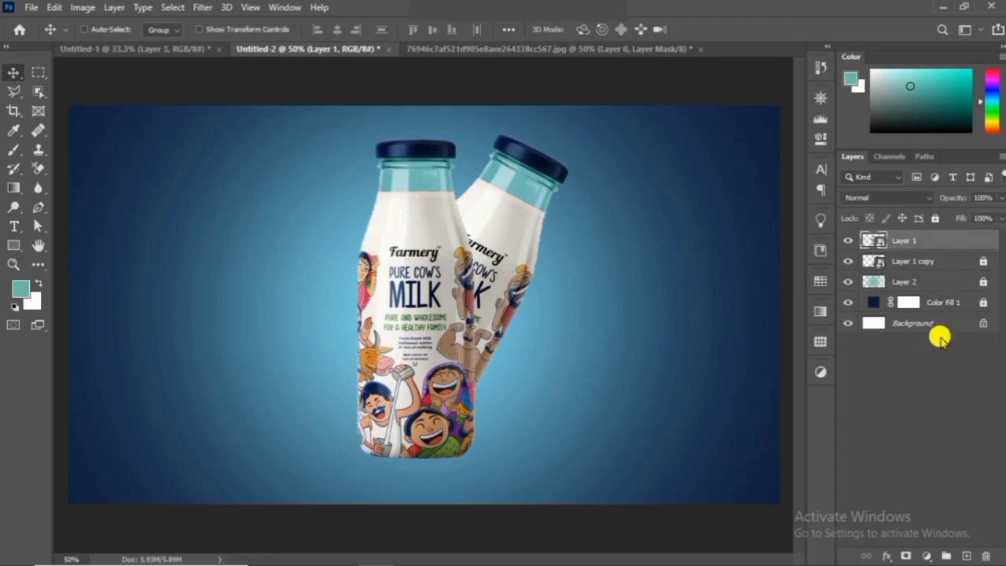
left_click(892, 553)
left_click(892, 540)
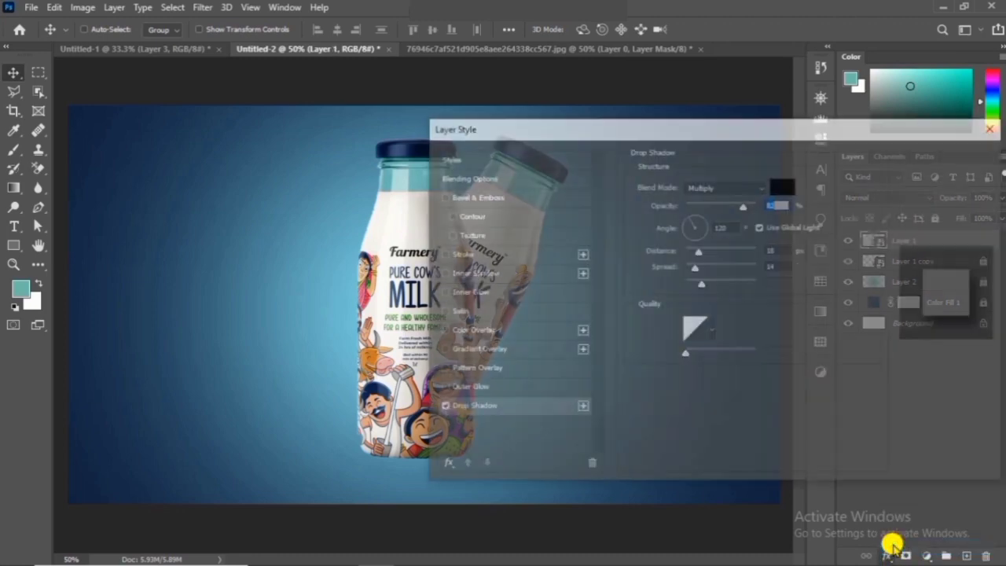
left_click_drag(633, 136, 754, 75)
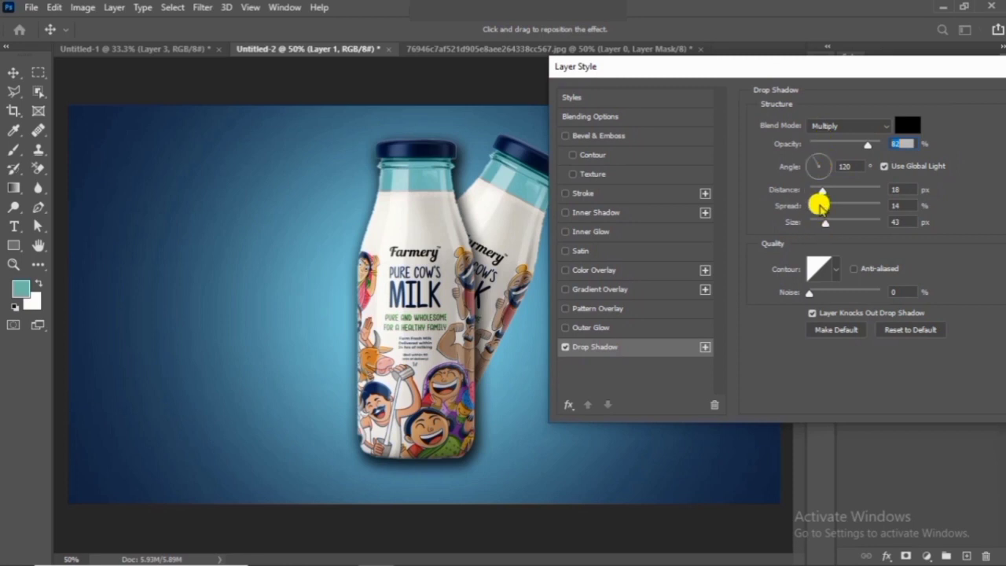
left_click_drag(865, 69, 791, 121)
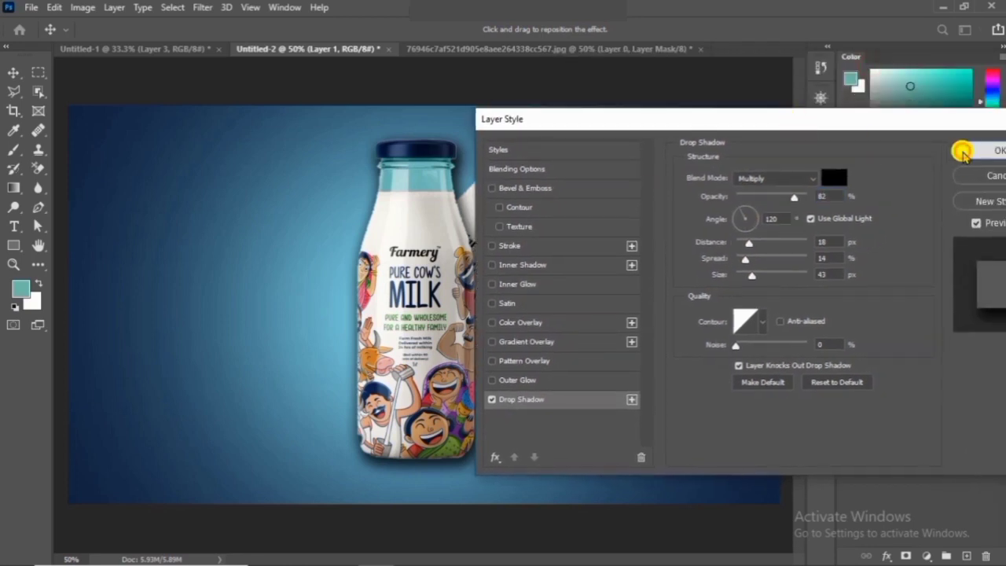
left_click(963, 152)
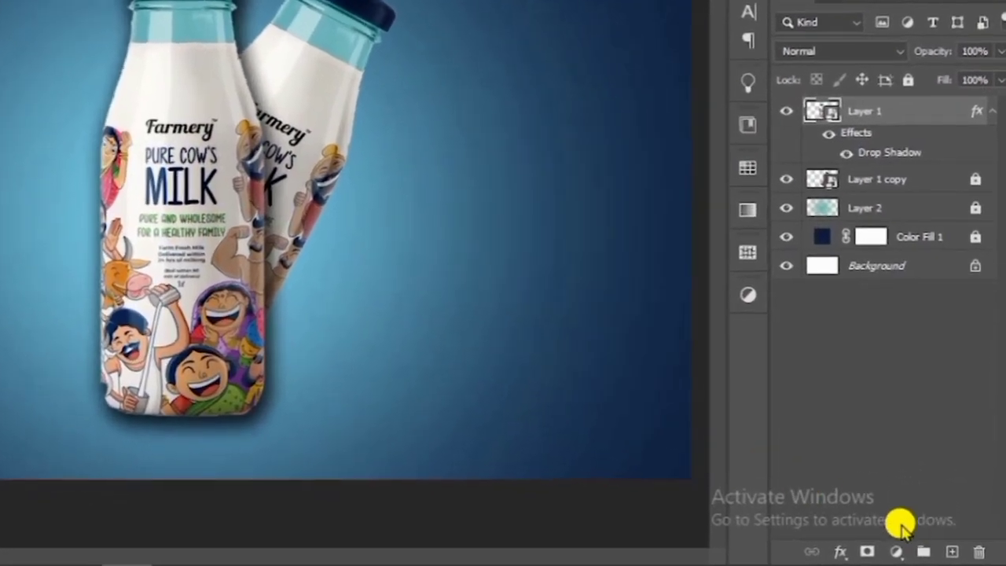
Paint a flat, soft black shadow under the front bottle's base with a 600 px brush on a new layer below it, and lock that layer.
left_click(966, 555)
left_click_drag(903, 99, 919, 182)
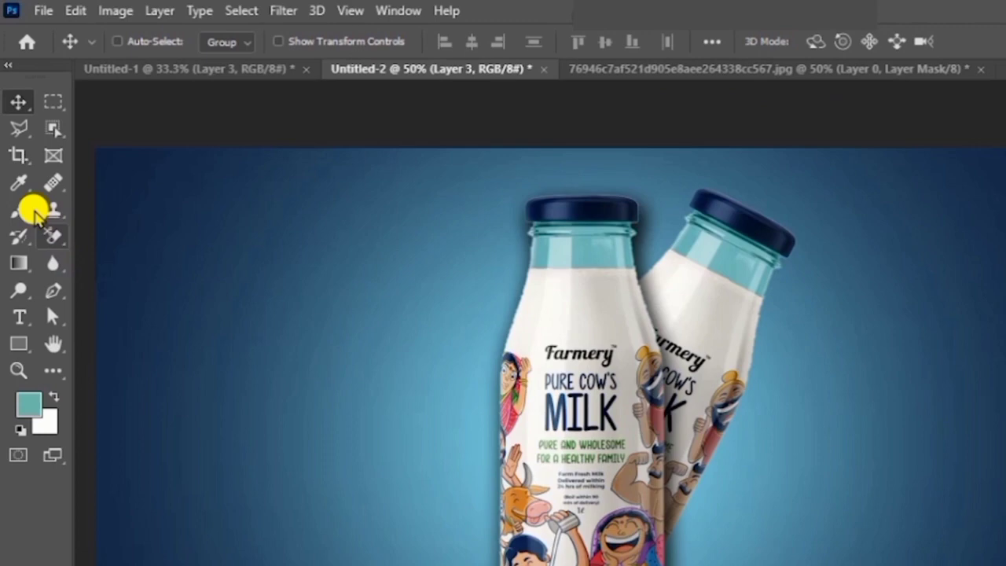
right_click(28, 208)
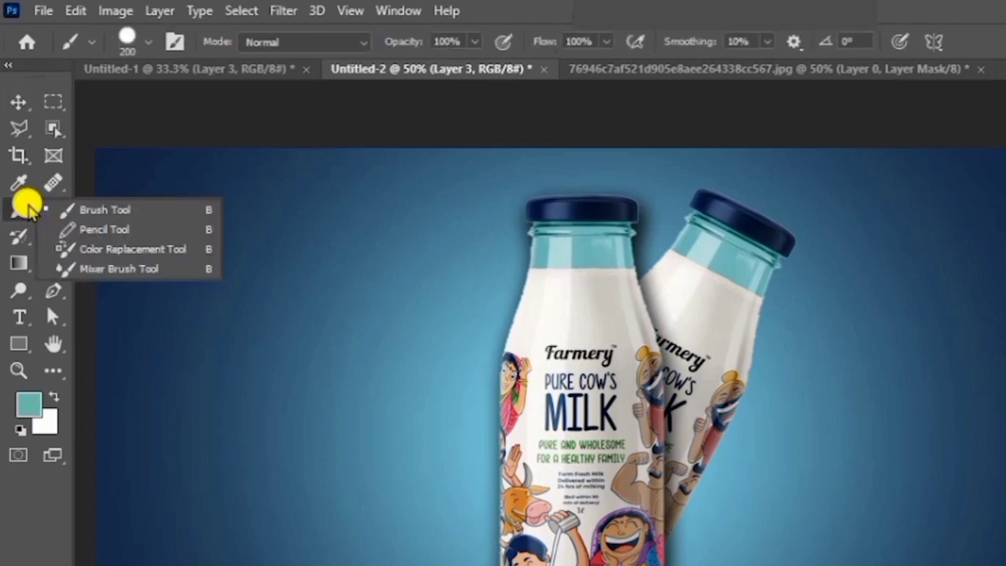
left_click(83, 214)
left_click(143, 43)
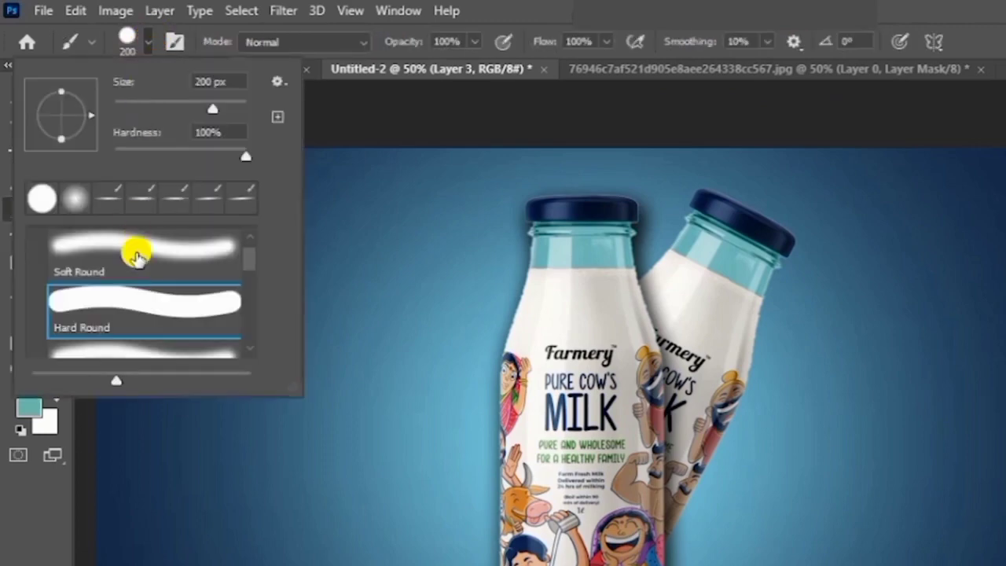
left_click(132, 247)
left_click(108, 191)
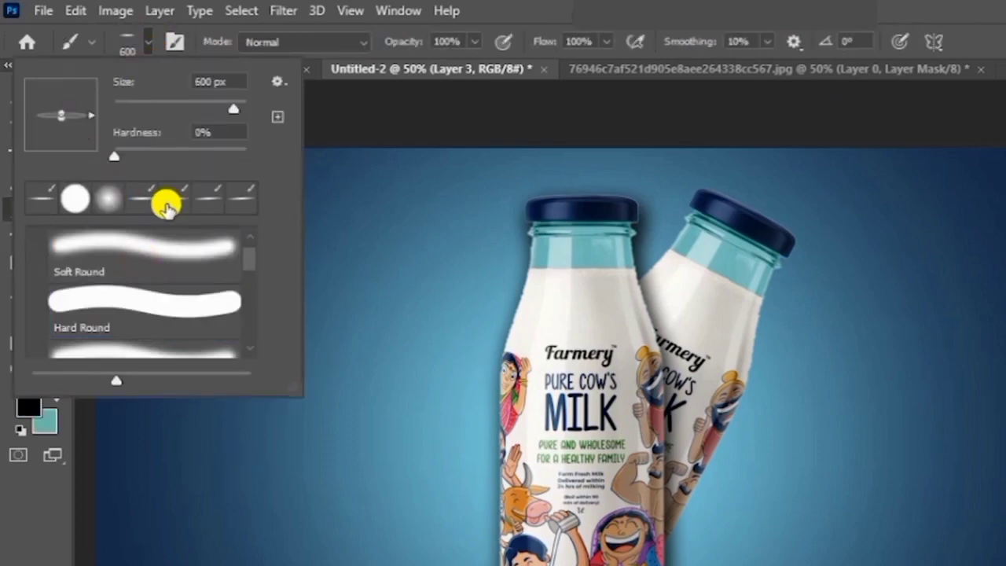
left_click(164, 202)
left_click(148, 42)
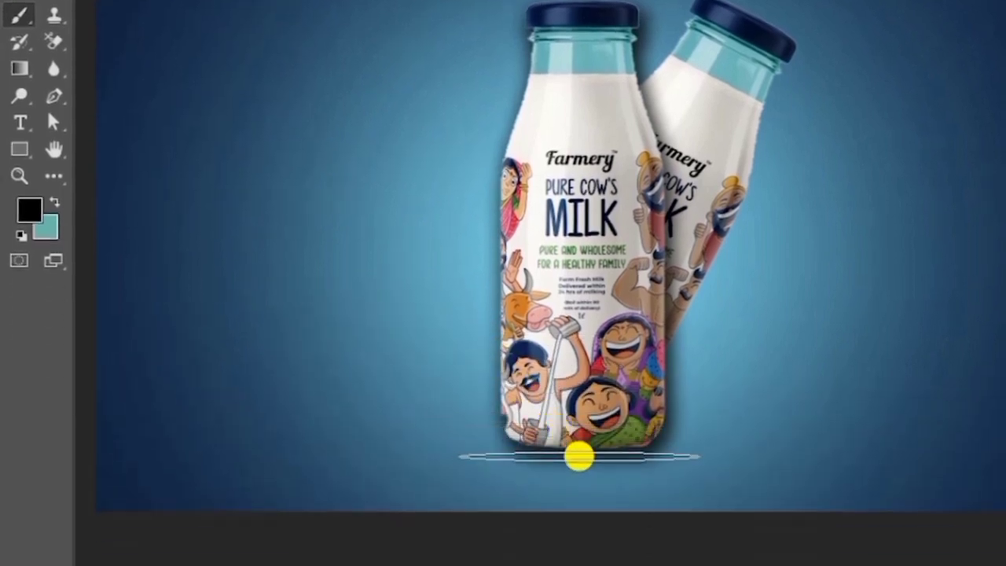
left_click(588, 452)
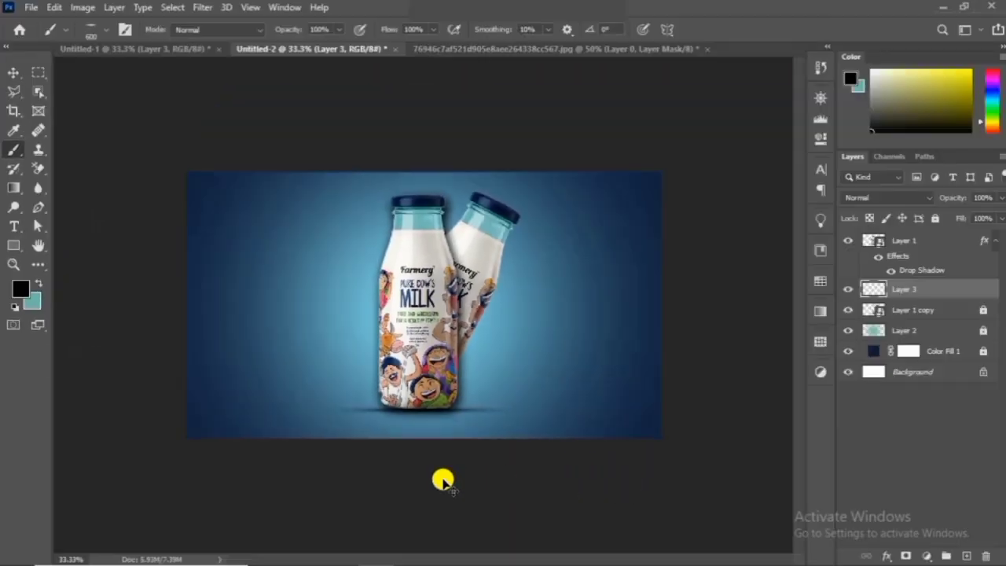
key("ctrl+plus")
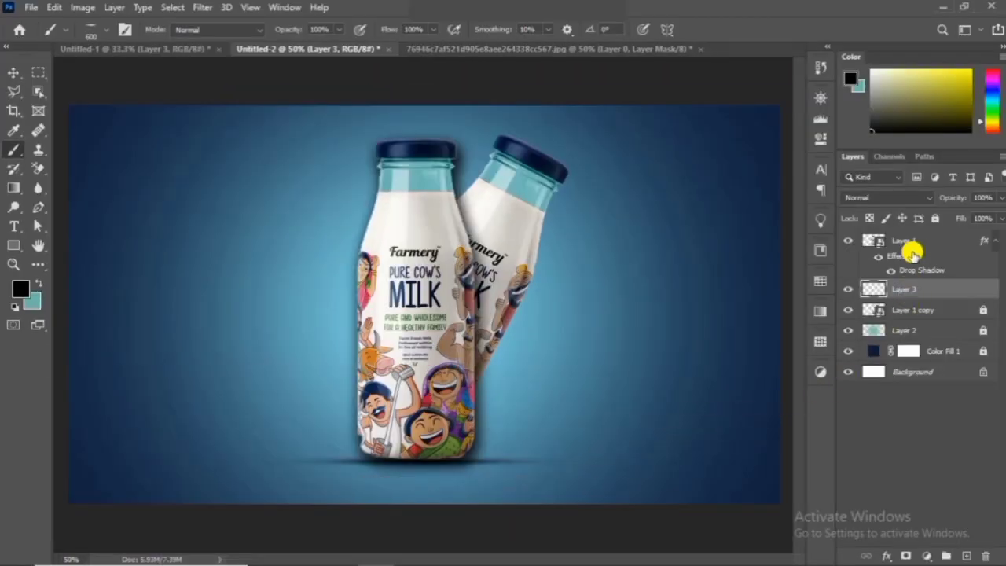
left_click(935, 218)
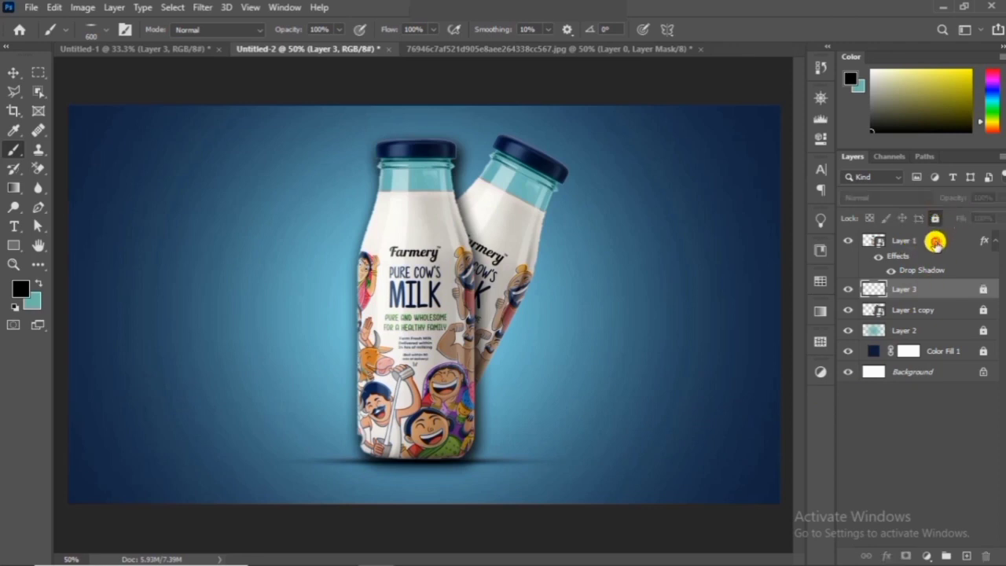
Duplicate the front bottle layer and hide the drop shadow on the copy.
left_click(935, 242)
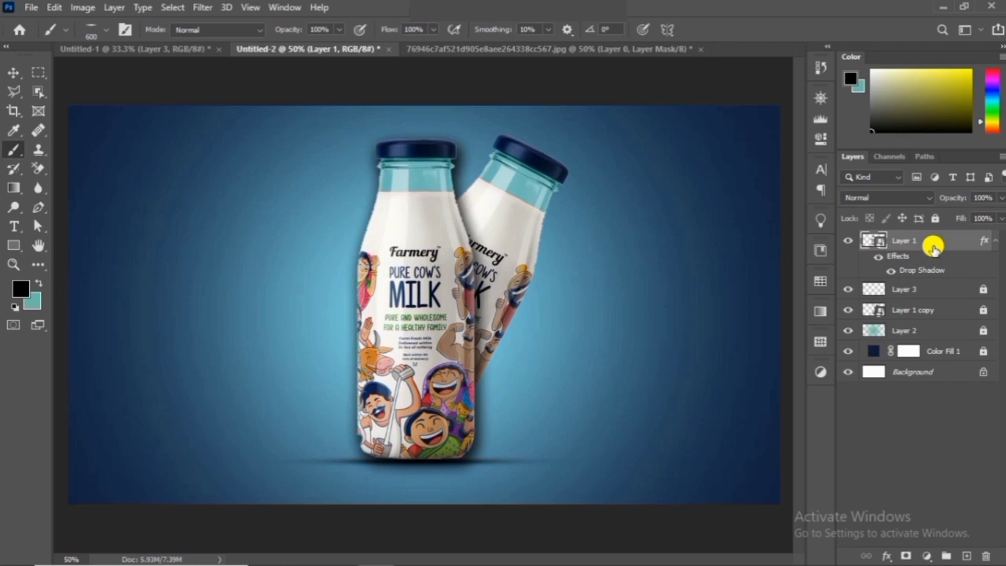
key("ctrl+j")
key("v")
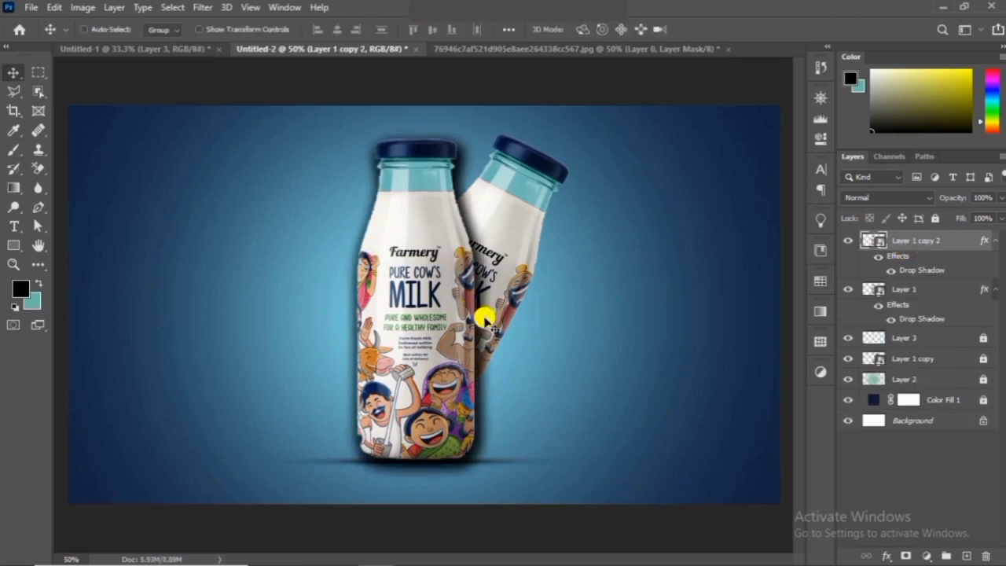
left_click(893, 269)
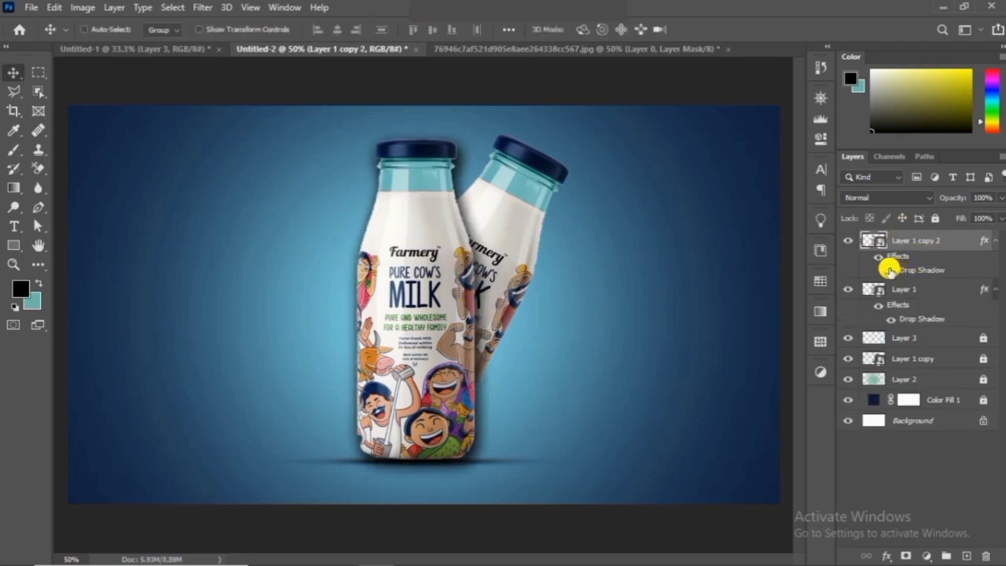
Flip the front bottle's copy vertically and place it upside down directly beneath the bottle's base as a reflection.
key("ctrl")
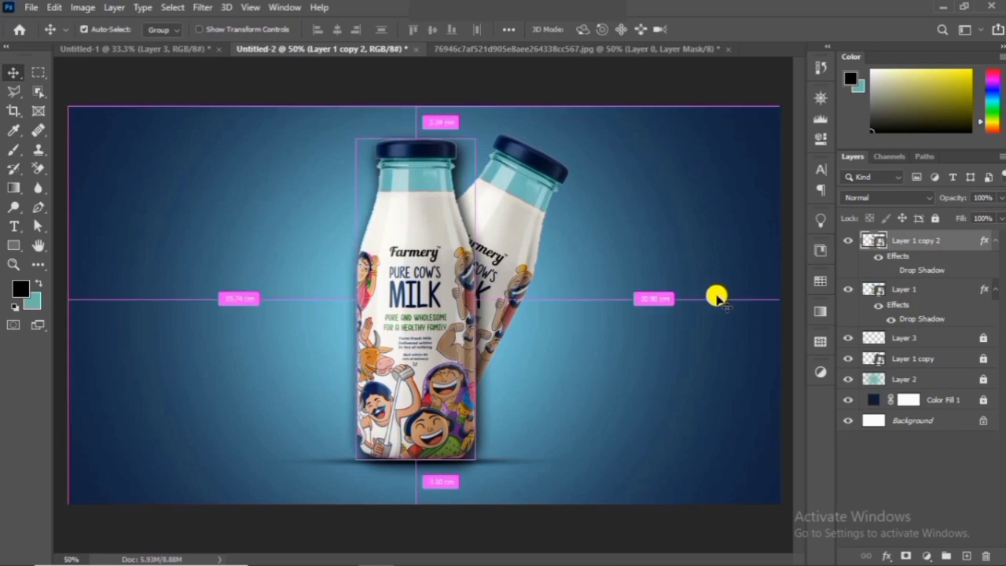
key("ctrl+t")
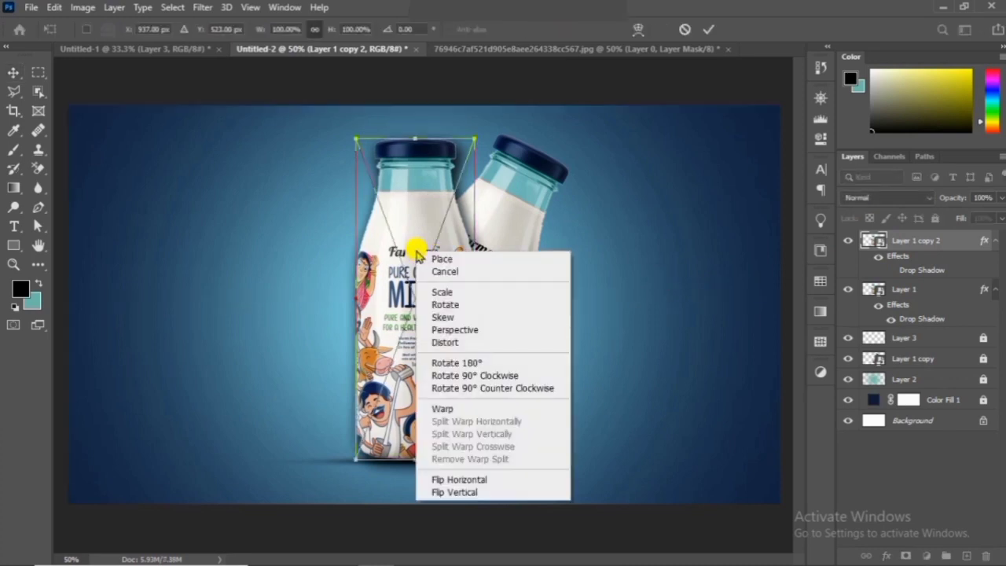
left_click(460, 478)
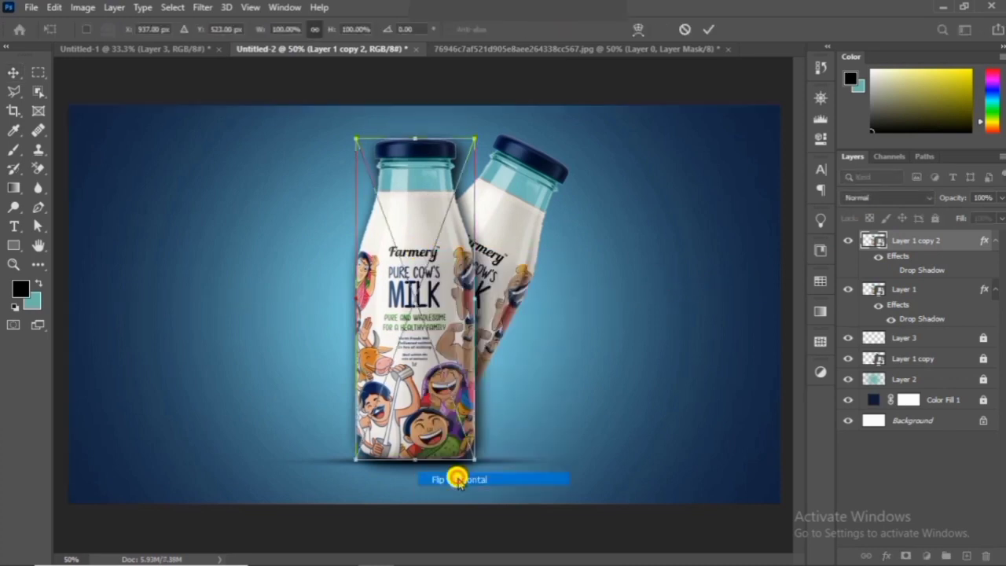
right_click(419, 263)
left_click(476, 490)
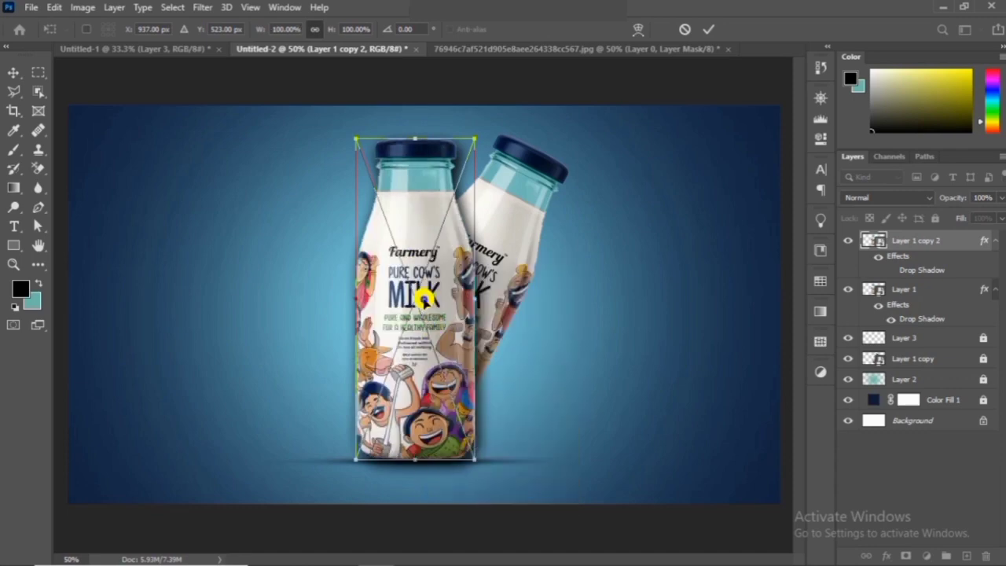
right_click(425, 298)
left_click(459, 541)
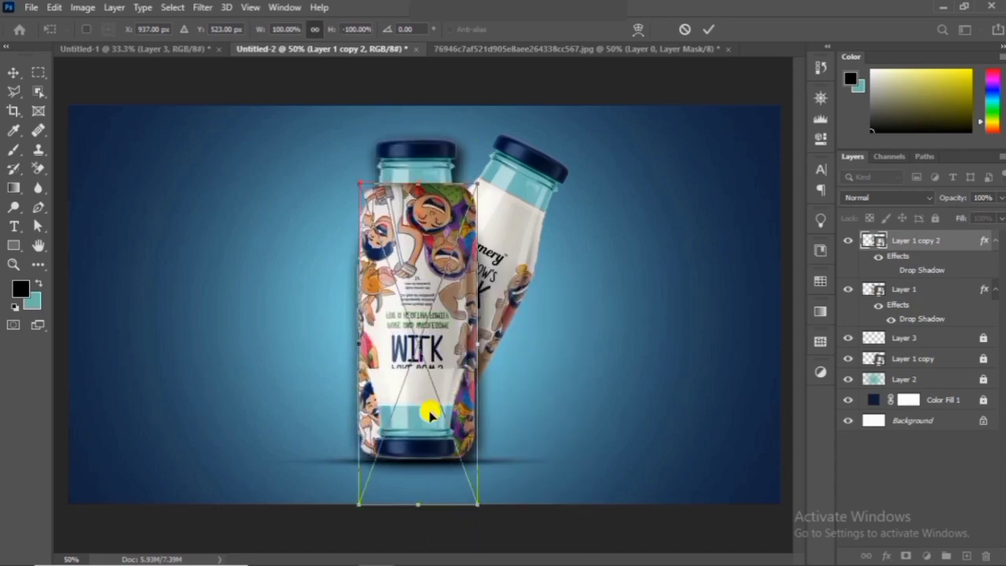
left_click_drag(430, 414, 417, 546)
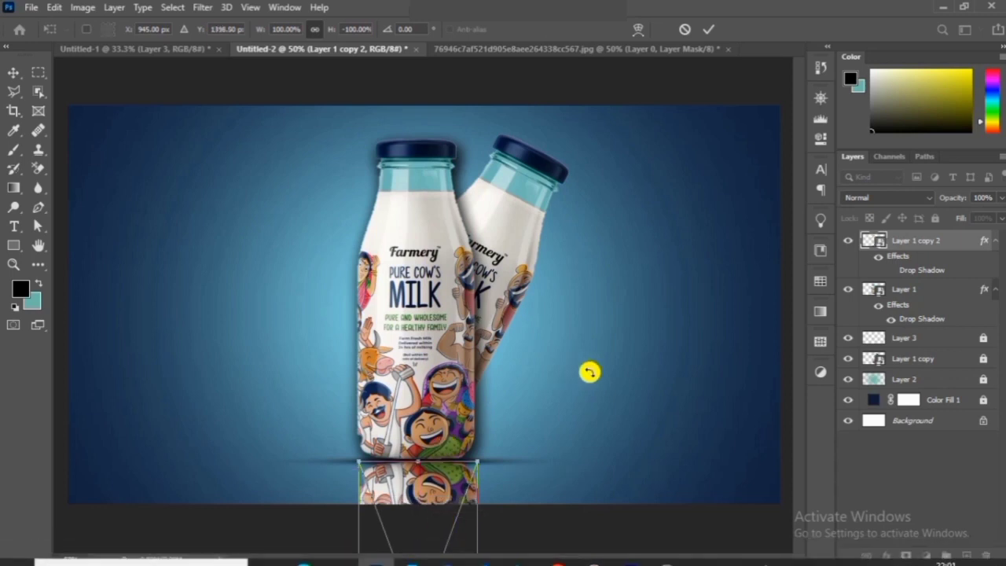
left_click(13, 75)
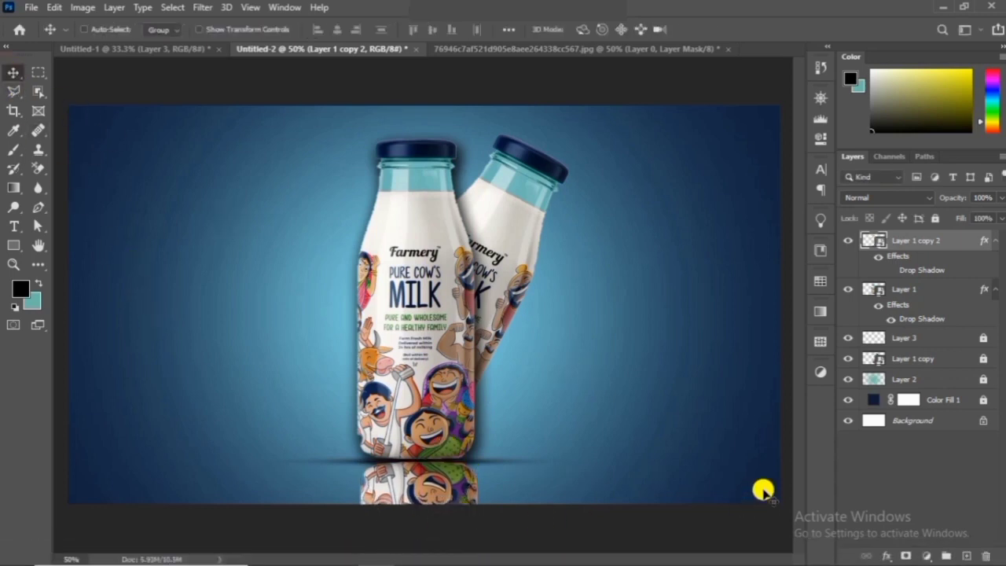
Move the reflection layer, Layer 1 copy 2, below Layer 1 and set its opacity to 20%.
left_click_drag(932, 239, 952, 330)
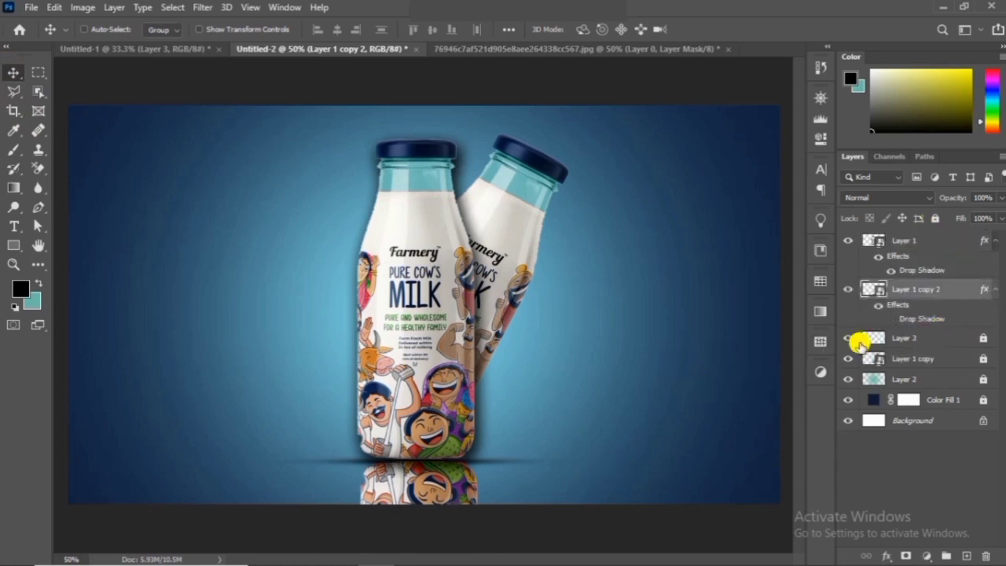
left_click(1001, 198)
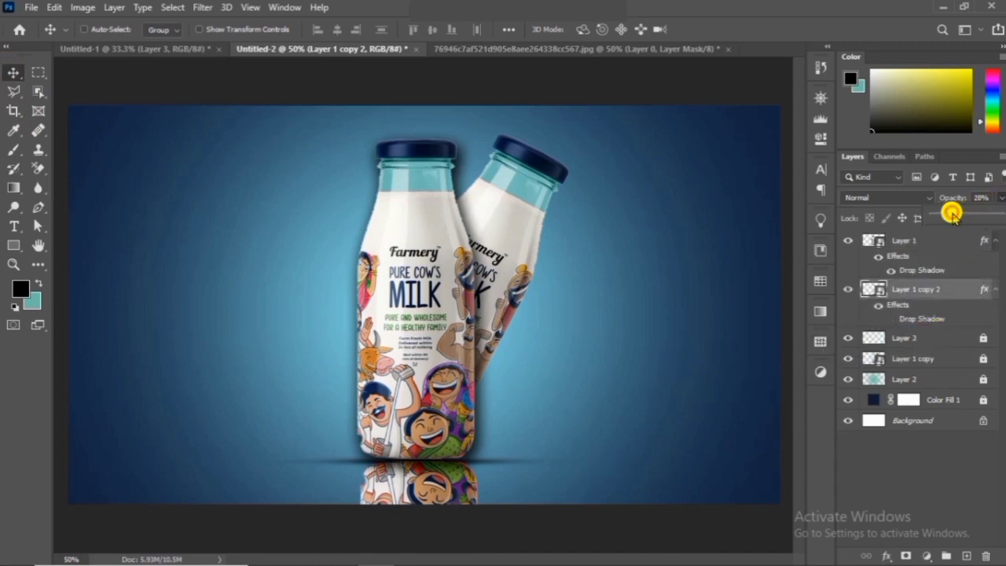
left_click_drag(952, 214, 952, 216)
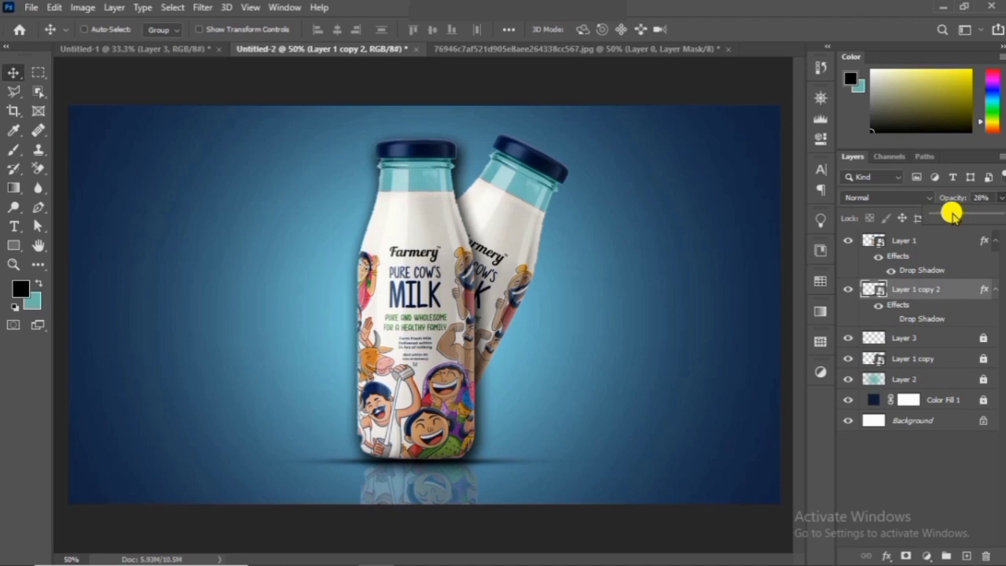
left_click(983, 197)
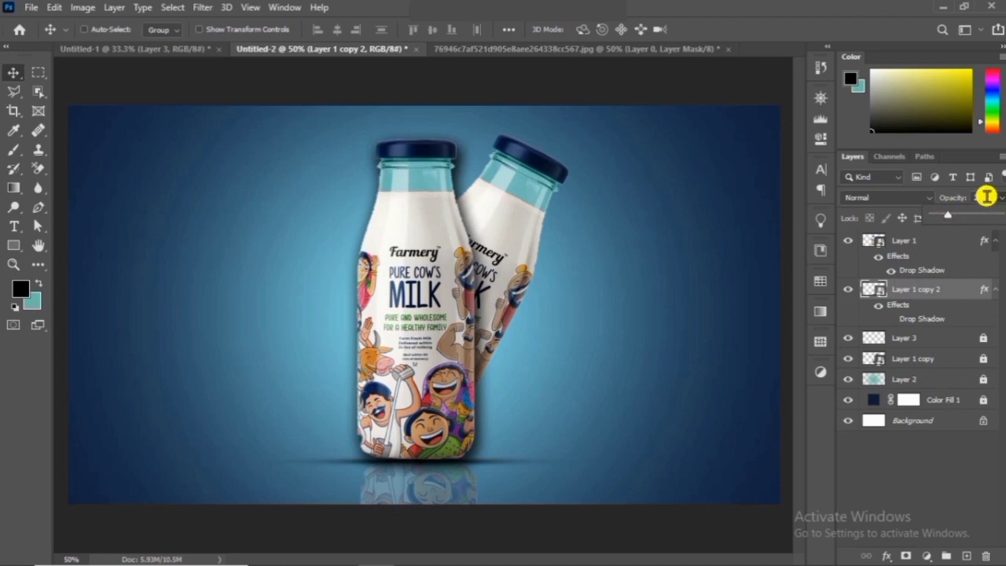
type("20")
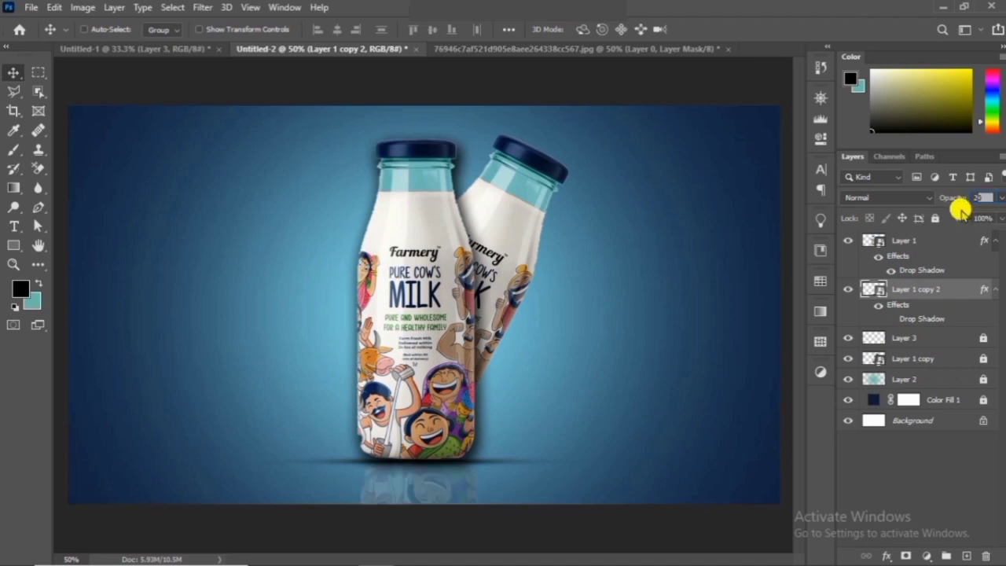
key("Return")
key("ctrl+minus")
key("ctrl+plus")
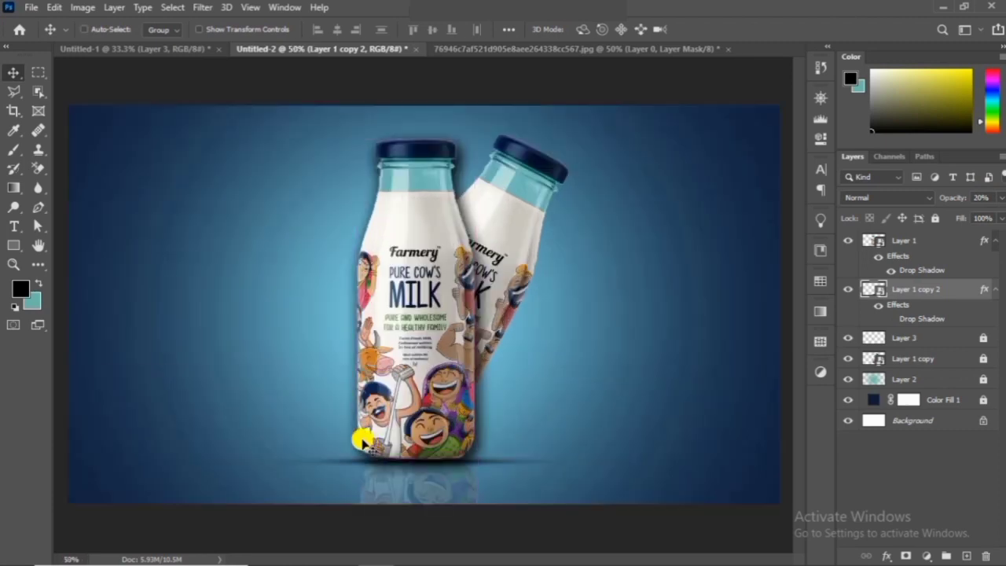
Place the starry sky image in the document, rotate it about 90° and enlarge it to about 141%.
left_click(942, 7)
left_click_drag(422, 117, 442, 404)
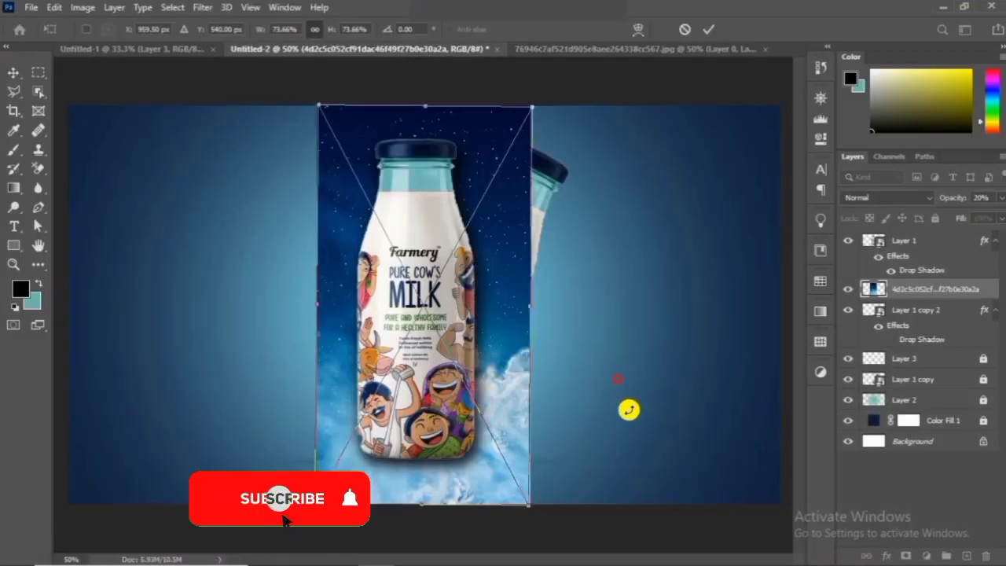
left_click_drag(629, 410, 330, 542)
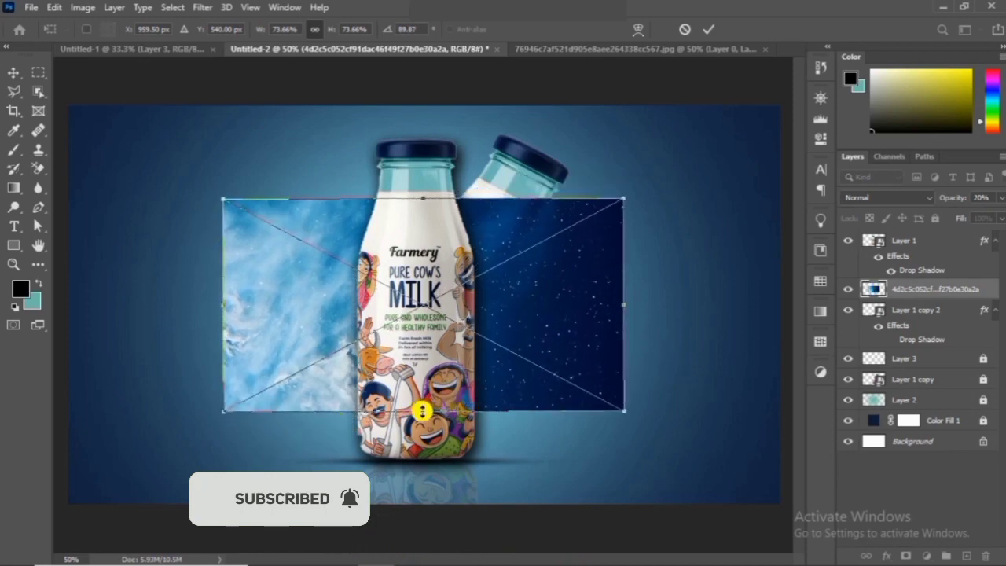
left_click_drag(423, 411, 422, 561)
left_click_drag(492, 333, 465, 224)
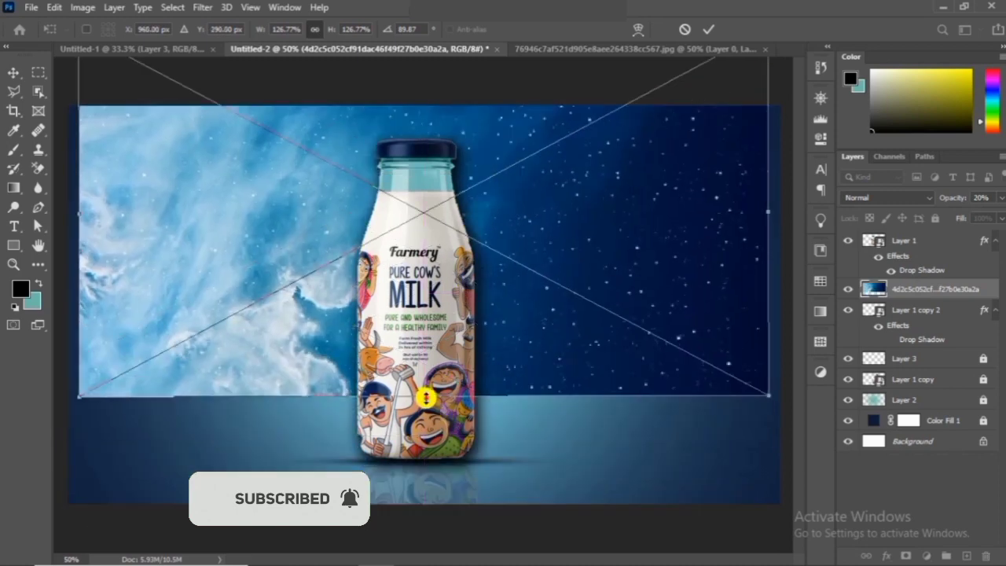
left_click_drag(426, 398, 427, 438)
Fit the starry image over the canvas's left side at about 164% scale and move its layer below the rotated bottle layer.
left_click_drag(628, 283, 227, 348)
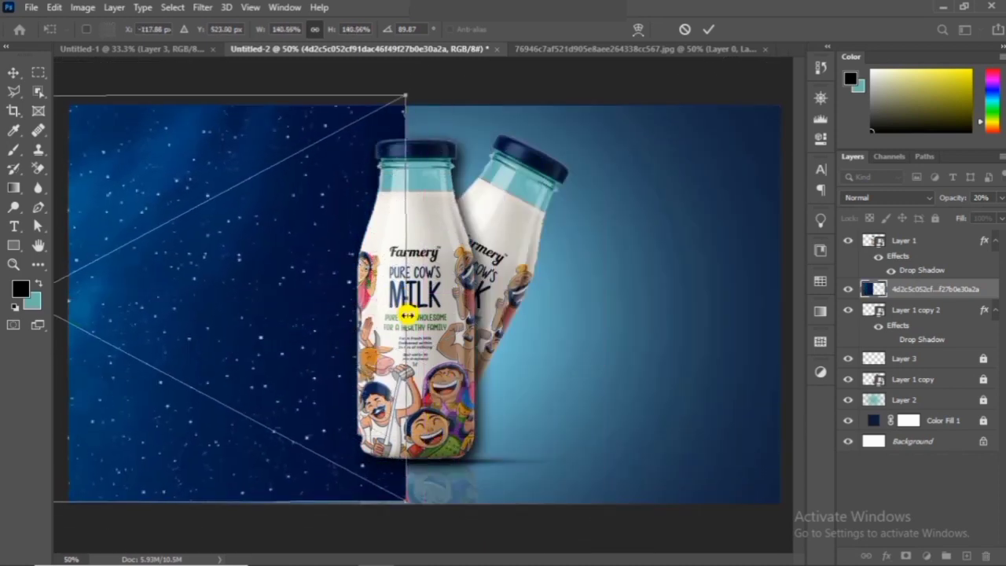
left_click_drag(407, 314, 532, 333)
left_click_drag(417, 336, 386, 338)
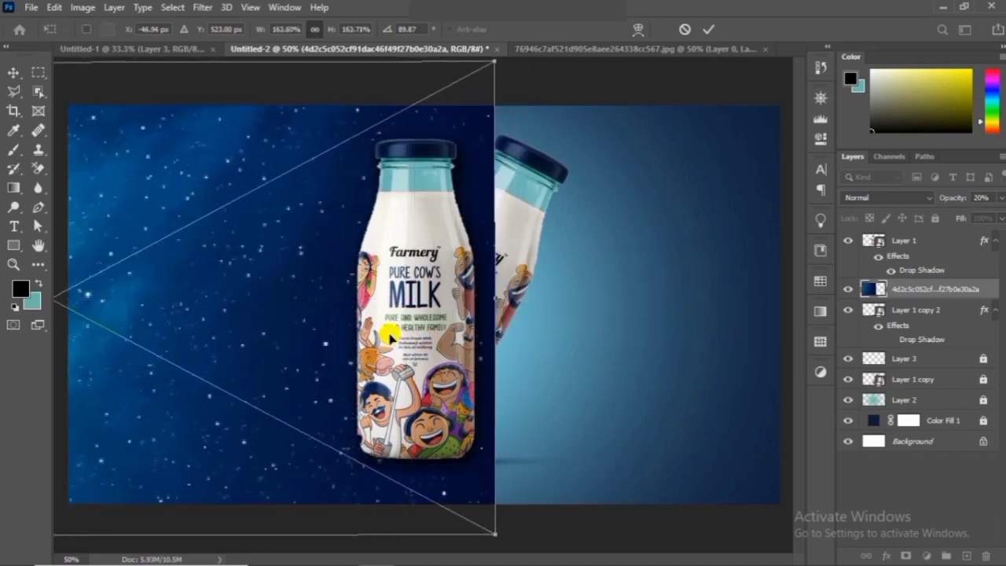
key("Return")
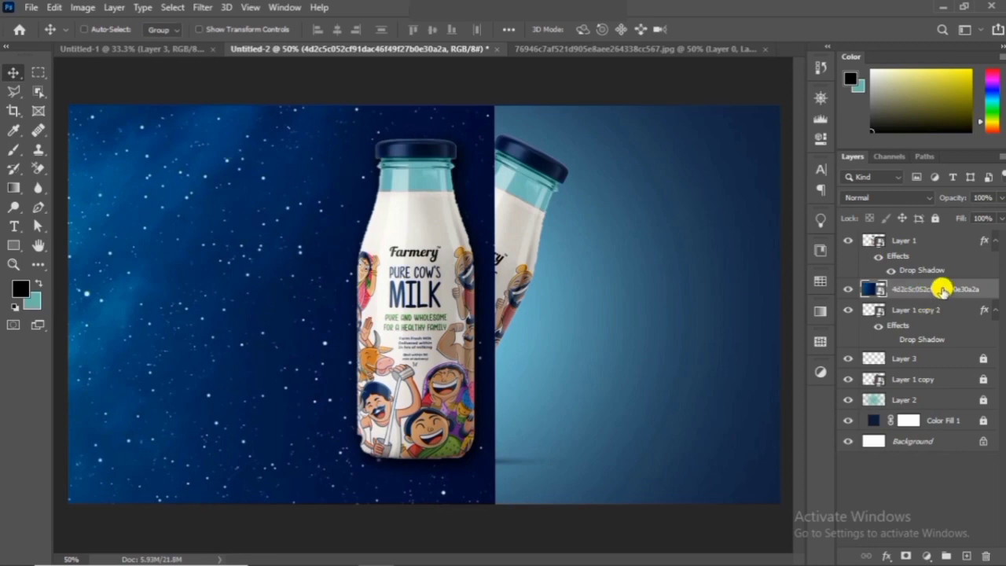
left_click_drag(942, 290, 948, 385)
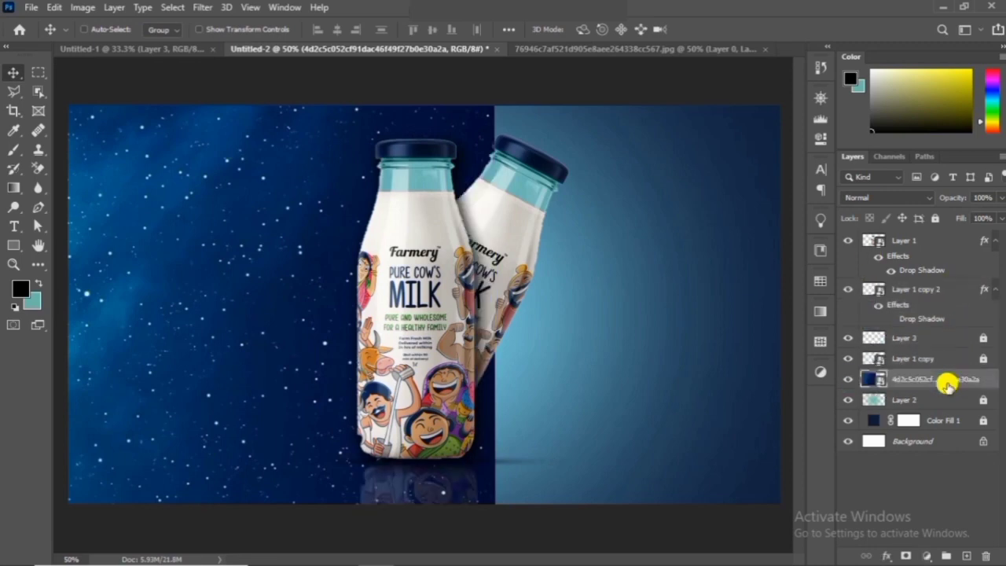
Duplicate the starry image layer and flip the copy both vertically and horizontally.
key("ctrl+j")
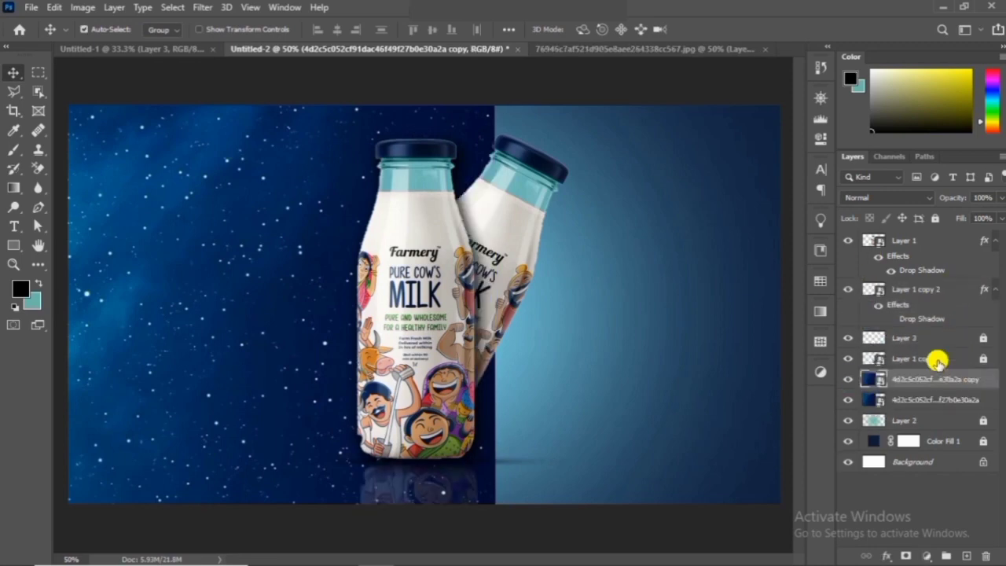
key("ctrl+t")
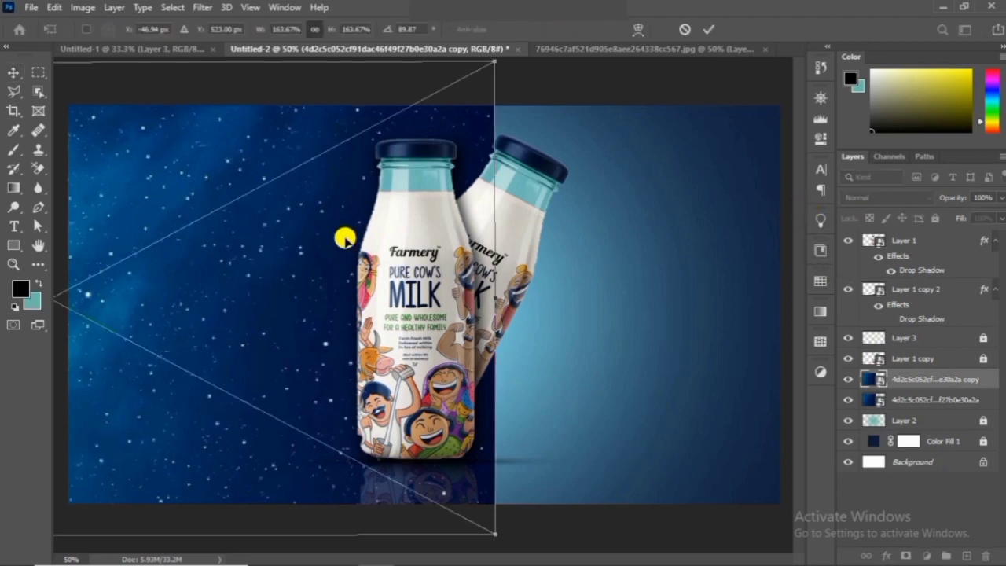
right_click(344, 238)
left_click(385, 478)
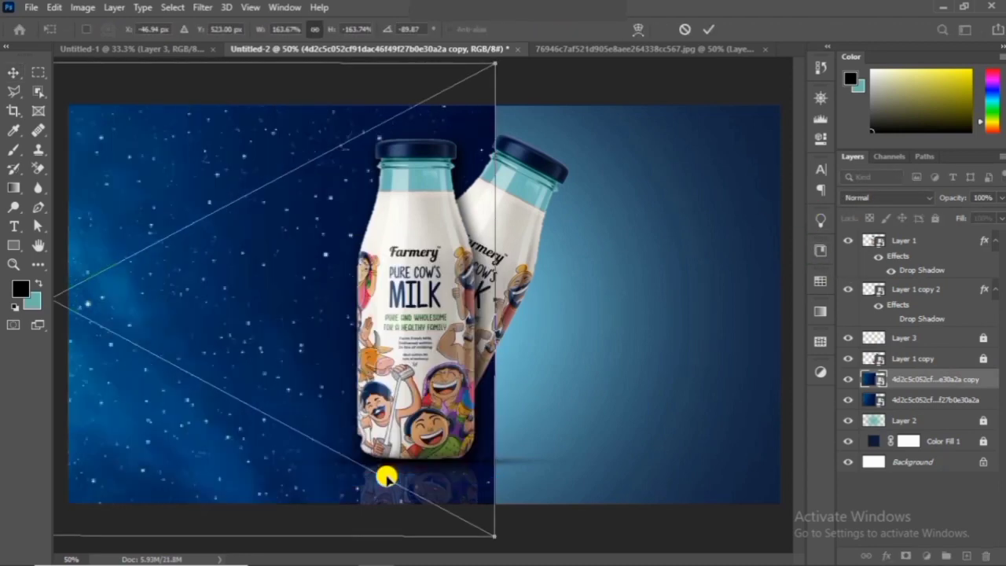
left_click_drag(341, 349, 472, 328)
key("ctrl+z")
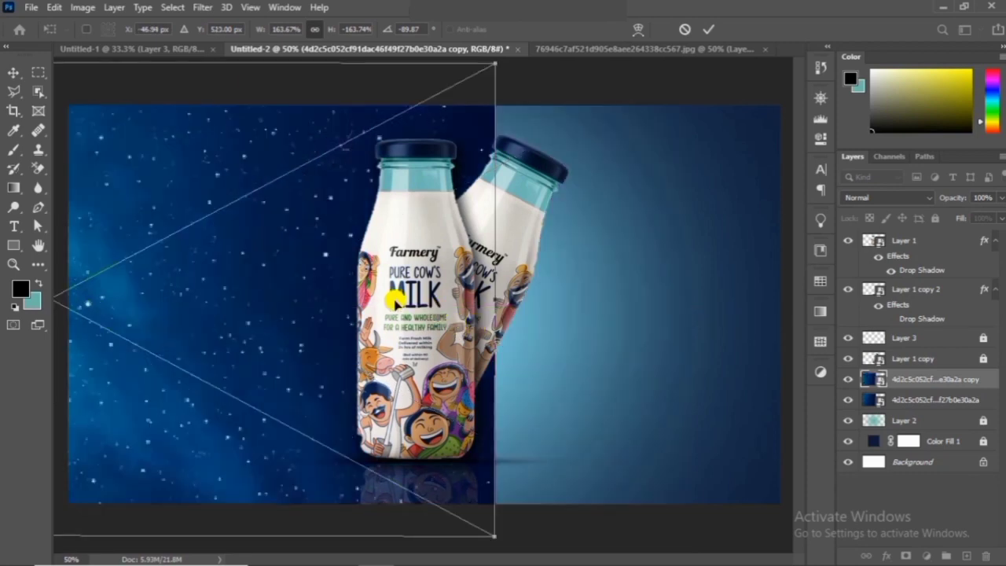
right_click(319, 280)
left_click(405, 515)
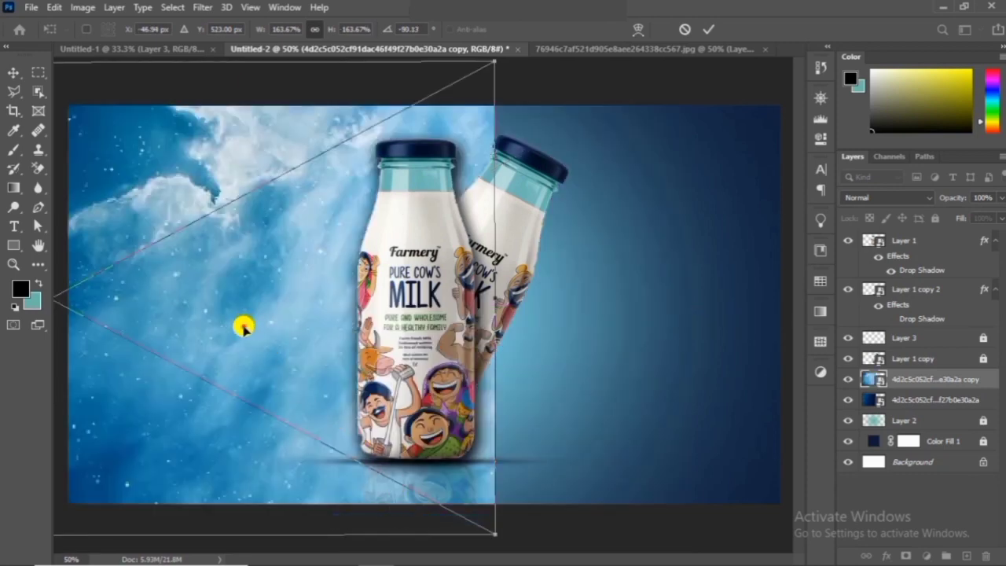
Move the flipped starry copy over the canvas's right side so it meets the edge of the original image.
left_click_drag(244, 327, 1003, 312)
left_click_drag(521, 338, 633, 358)
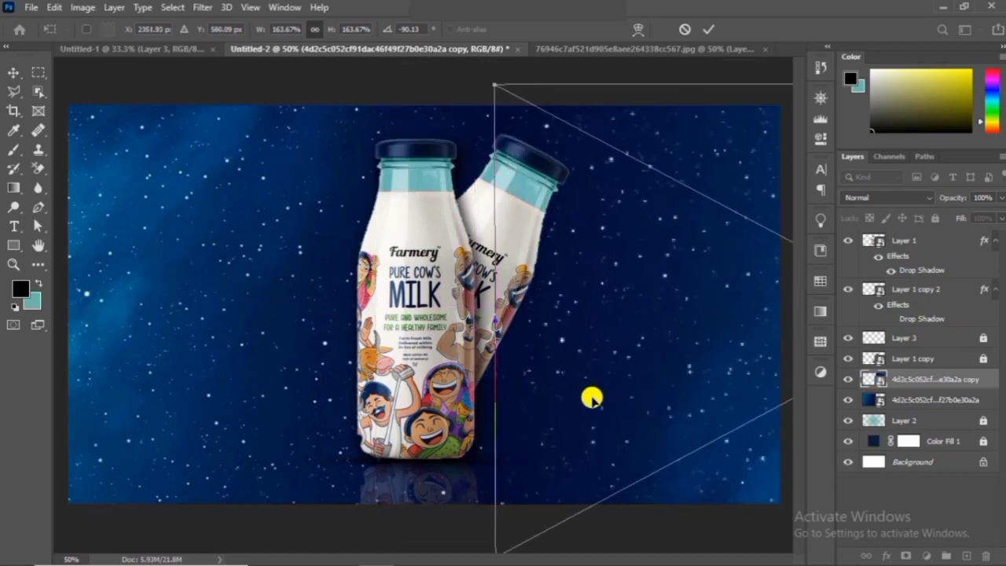
key("Return")
Set both starry image layers to the Color Dodge blend mode with 50% opacity.
left_click(939, 399, "shift")
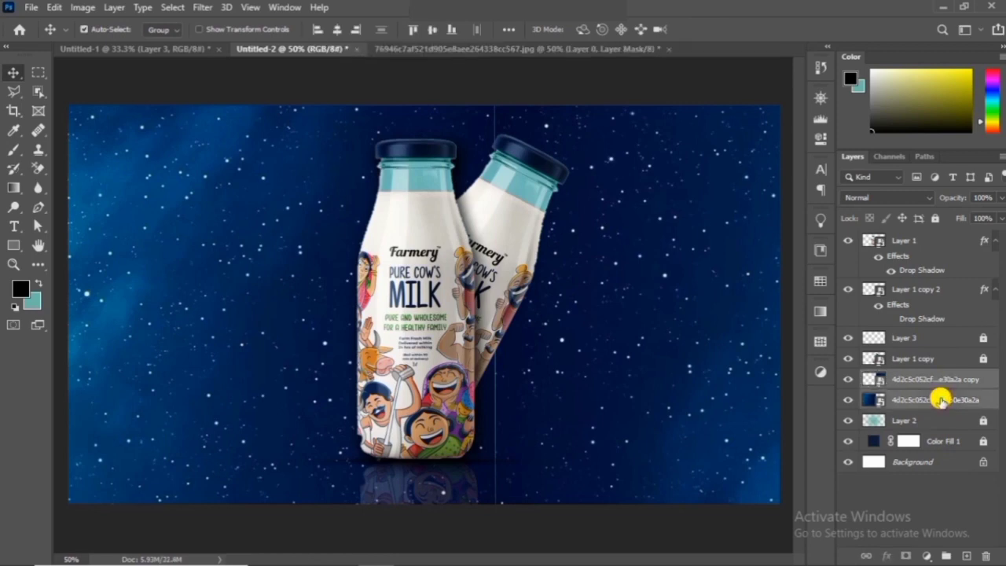
left_click(913, 198)
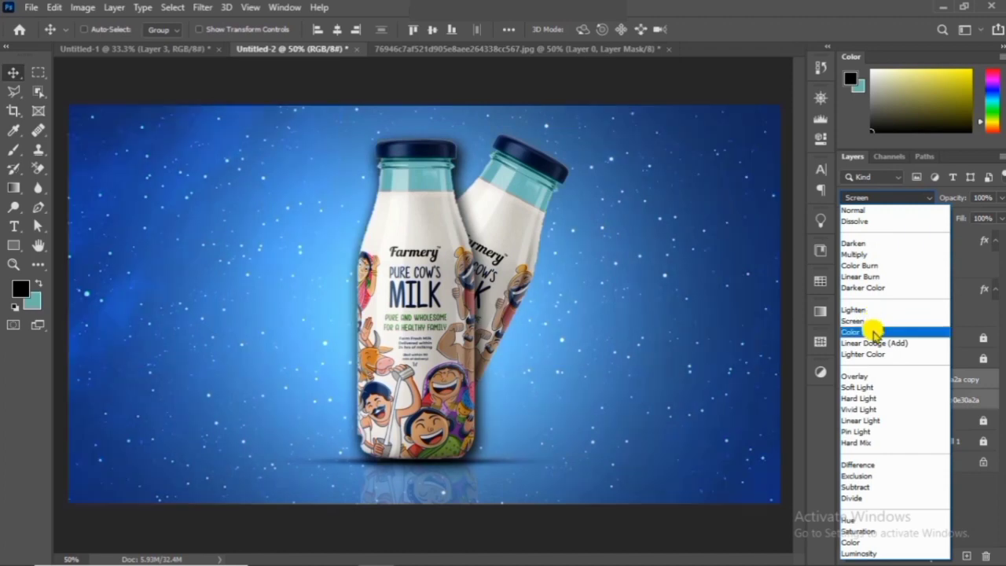
left_click(874, 333)
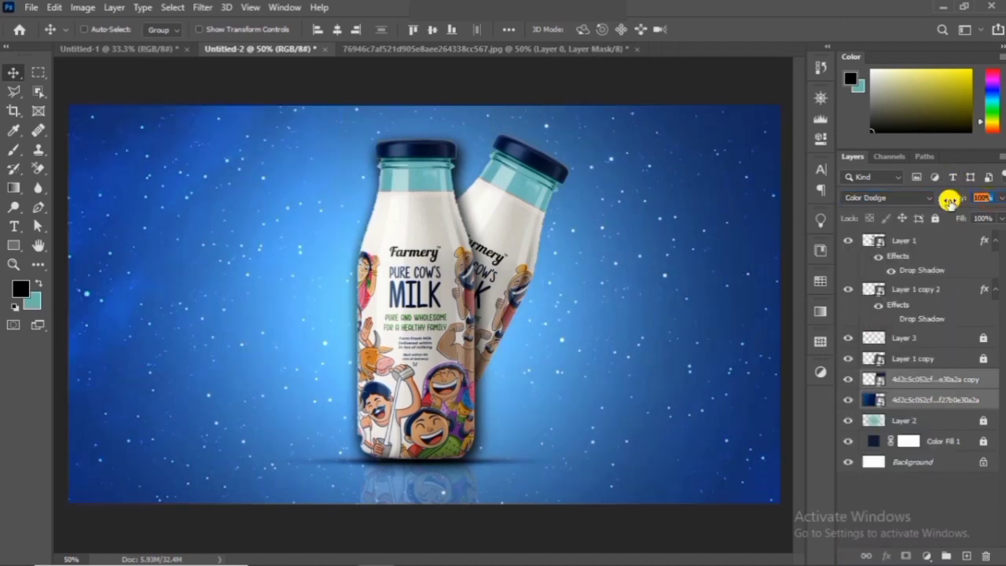
type("50")
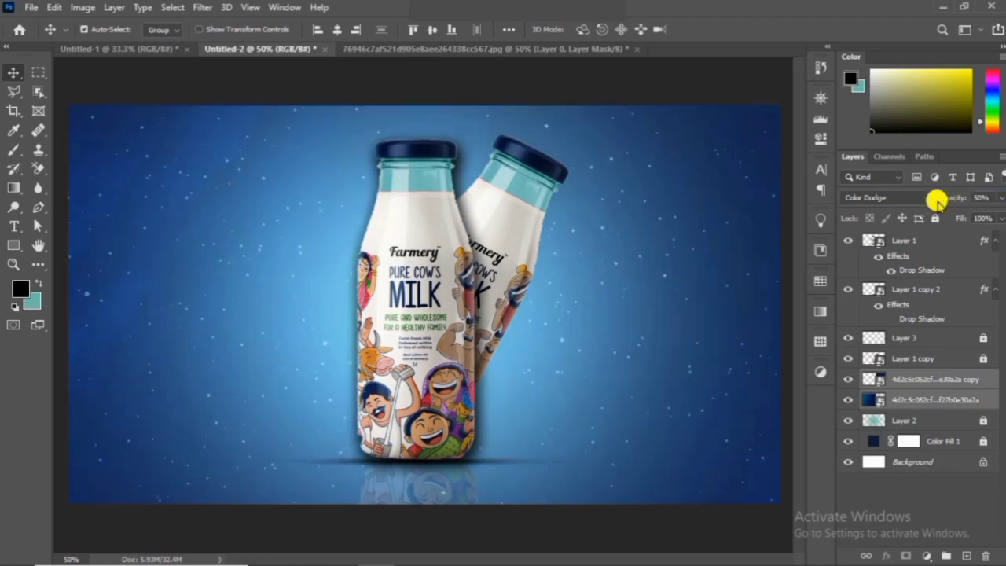
key("ctrl+minus")
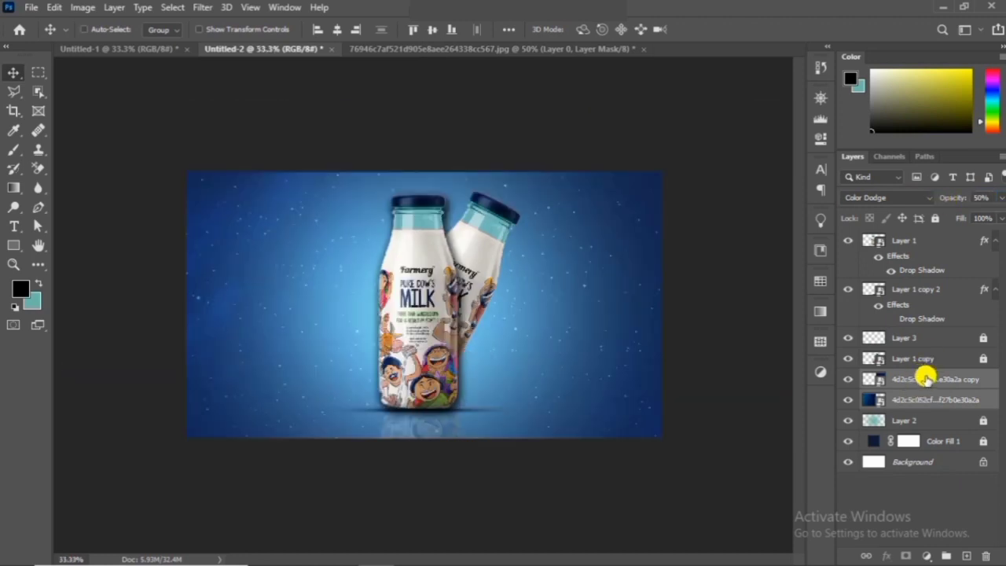
Group the two starry image layers, name the group "background" and lock it.
key("ctrl+g")
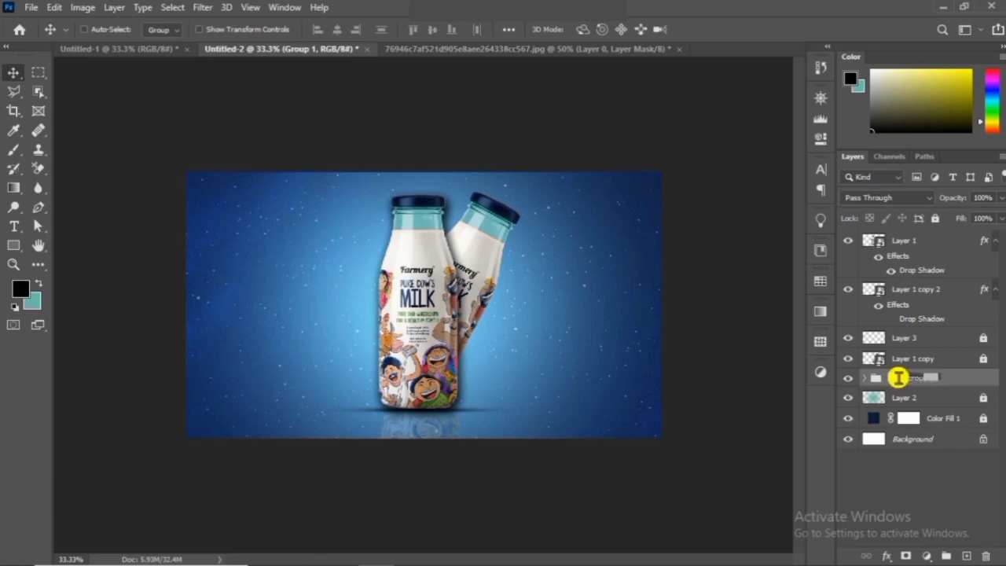
key("Return")
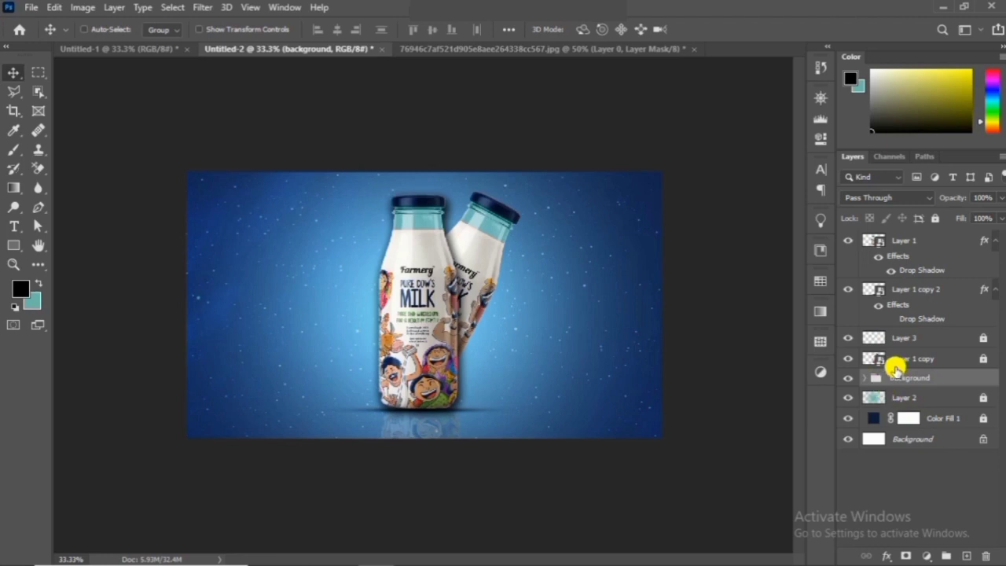
left_click(938, 217)
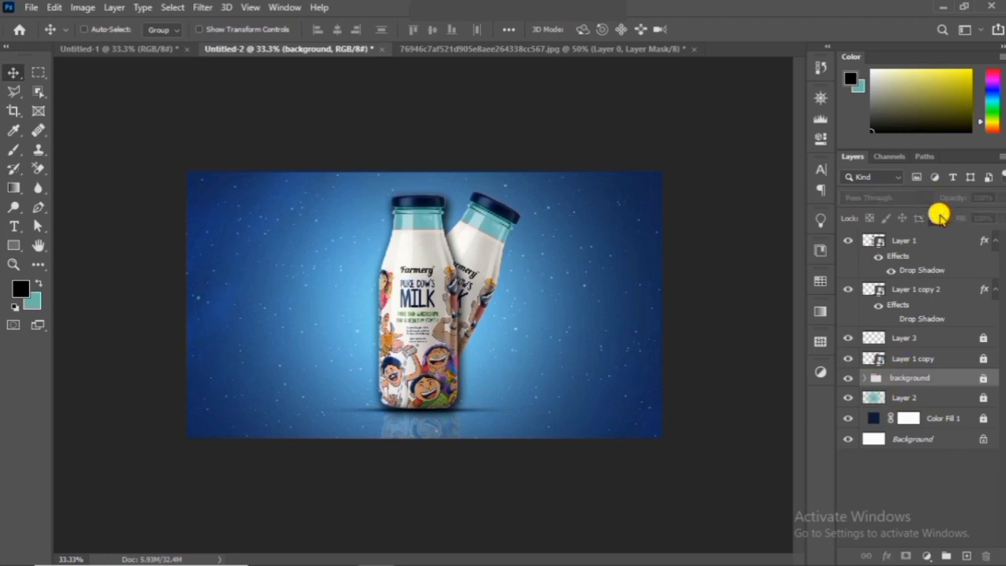
Lock the layer of the rotated milk bottle behind the front bottle.
left_click(929, 288)
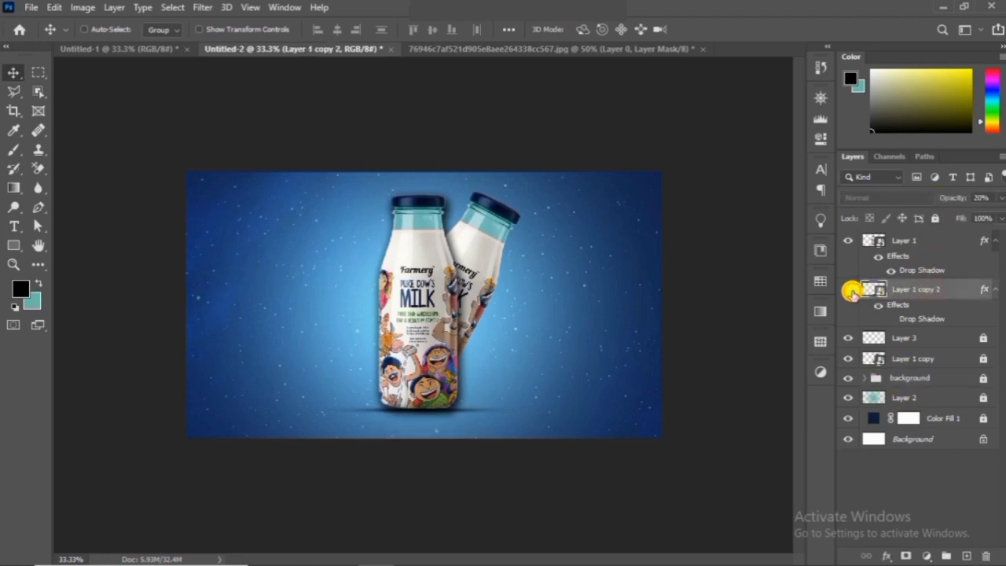
left_click(849, 290)
left_click(939, 221)
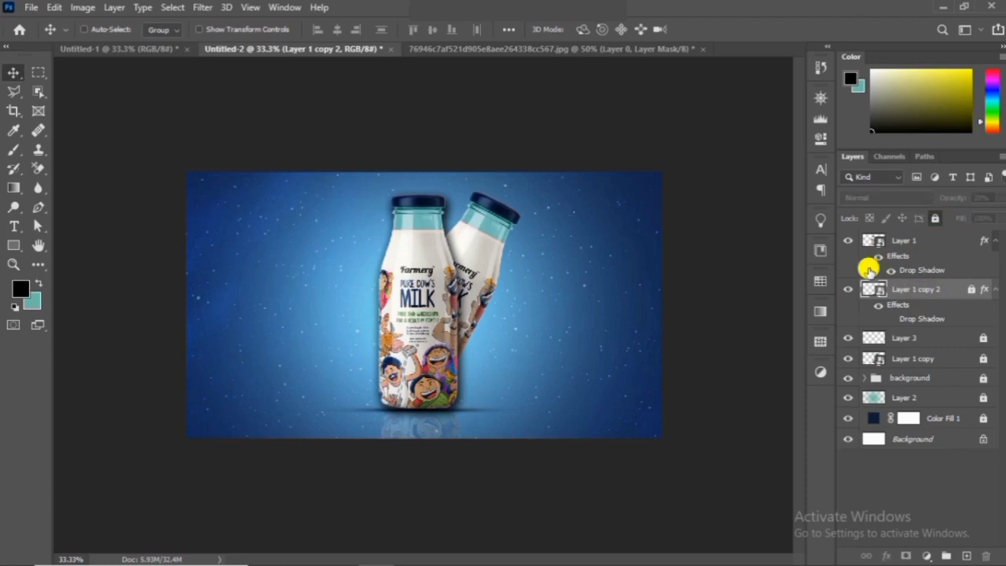
Add a Curves adjustment clipped to the front bottle's layer and darken its midtones with a curve point at input 159.
left_click(867, 270)
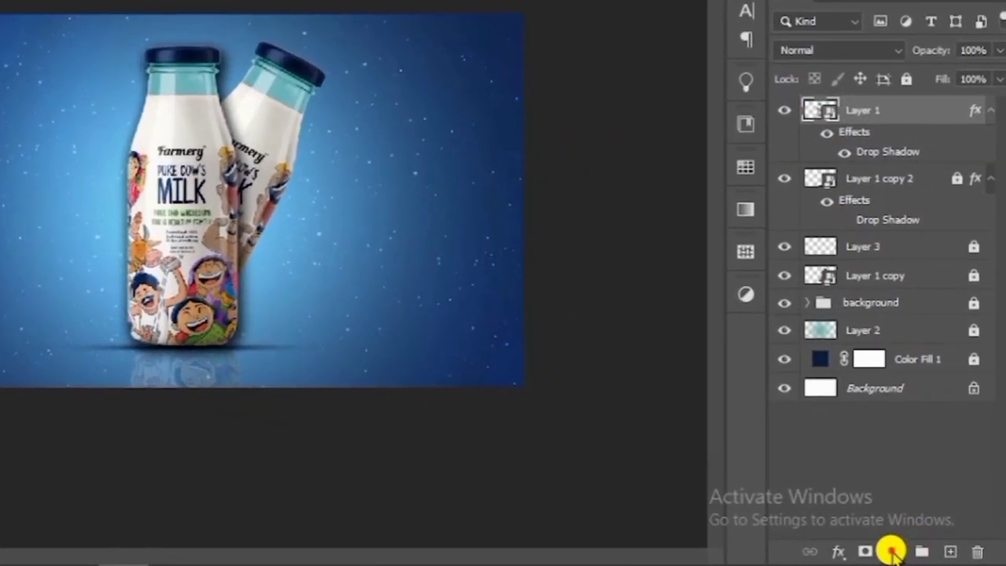
left_click(892, 552)
left_click(906, 286)
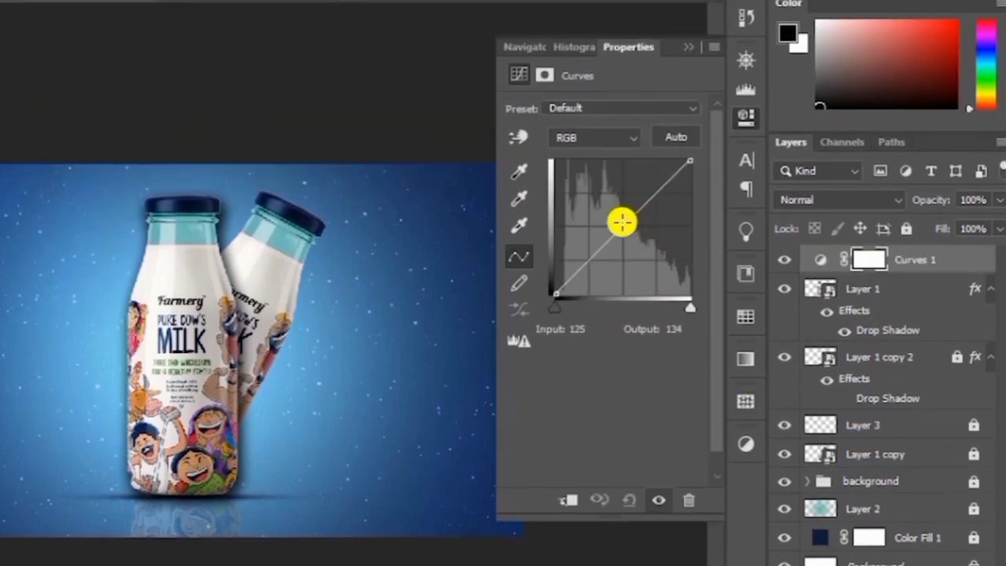
left_click_drag(622, 222, 633, 236)
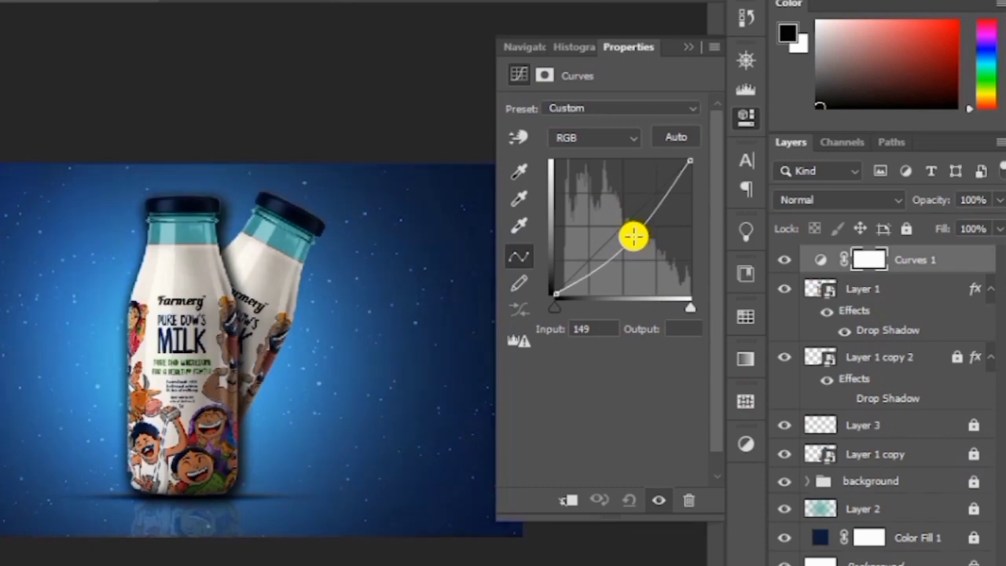
left_click(563, 497)
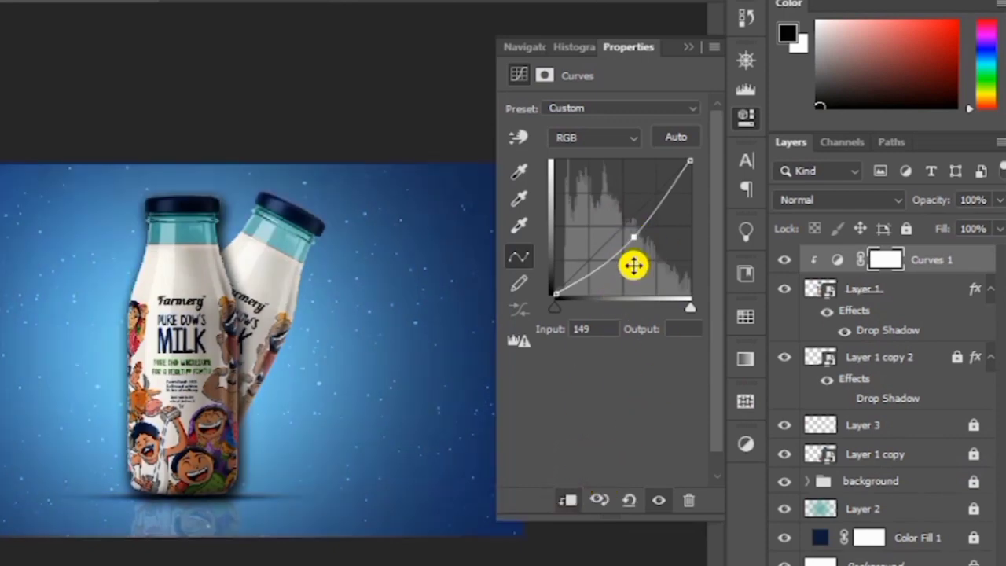
mouse_move(631, 237)
left_mouse_down()
mouse_move(636, 244)
mouse_move(635, 231)
left_mouse_up()
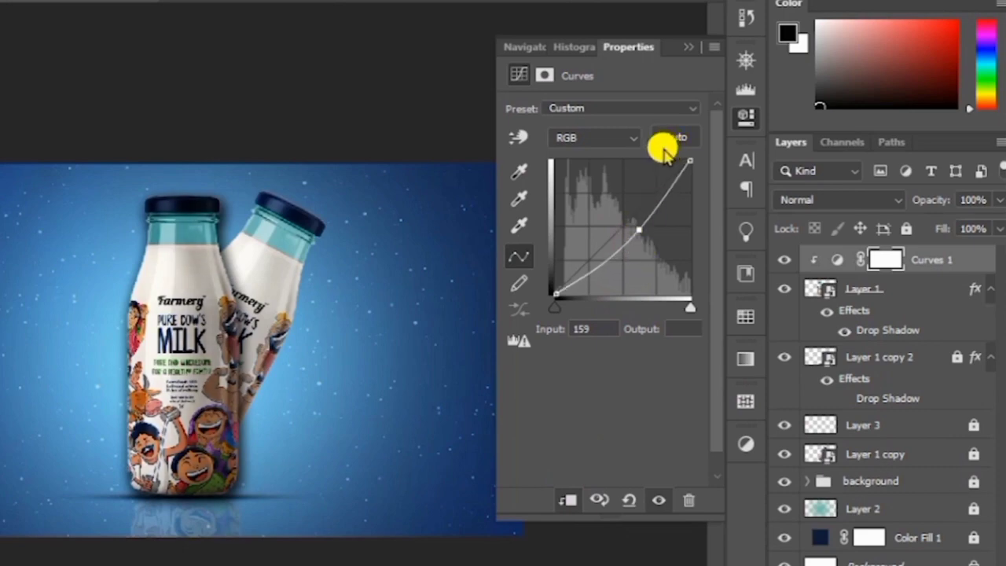
left_click(687, 47)
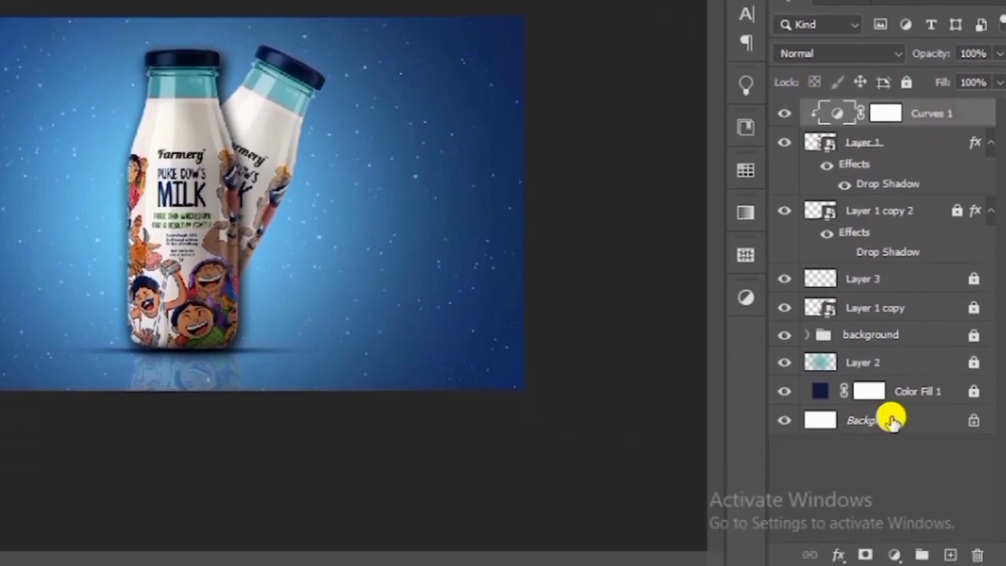
Add a second Curves adjustment clipped to the front bottle and brighten it with a curve point at input 103.
left_click(896, 553)
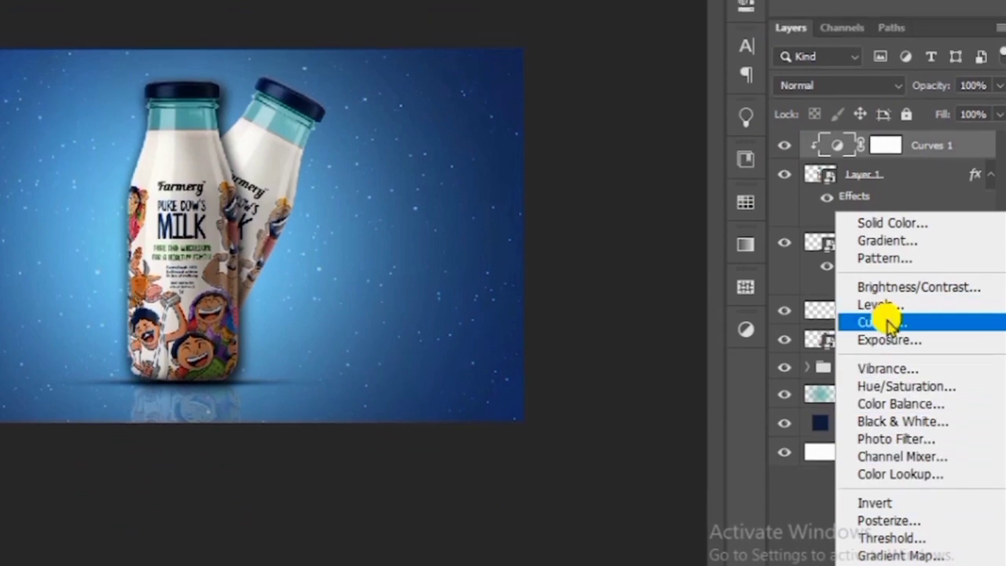
left_click(880, 287)
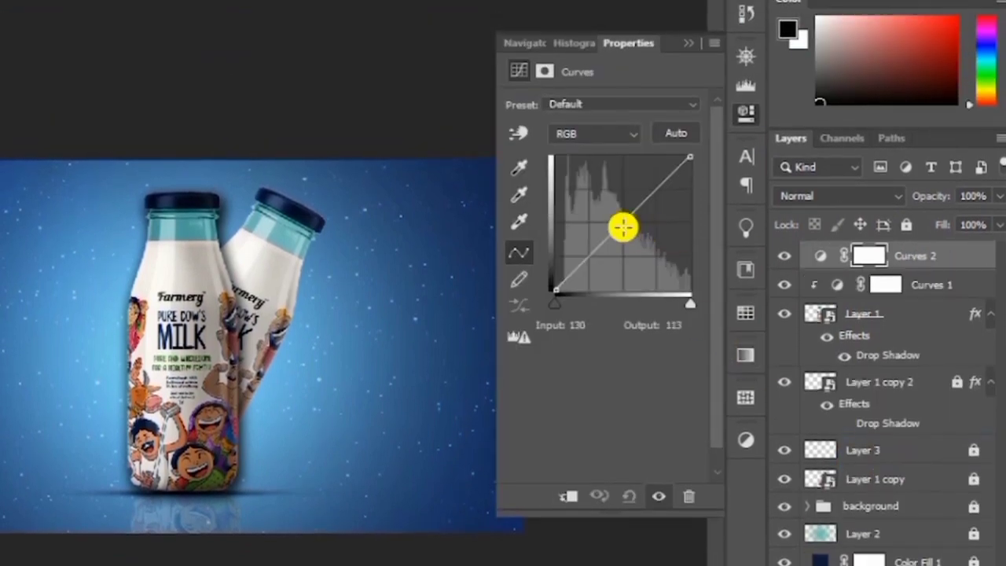
left_click(570, 494)
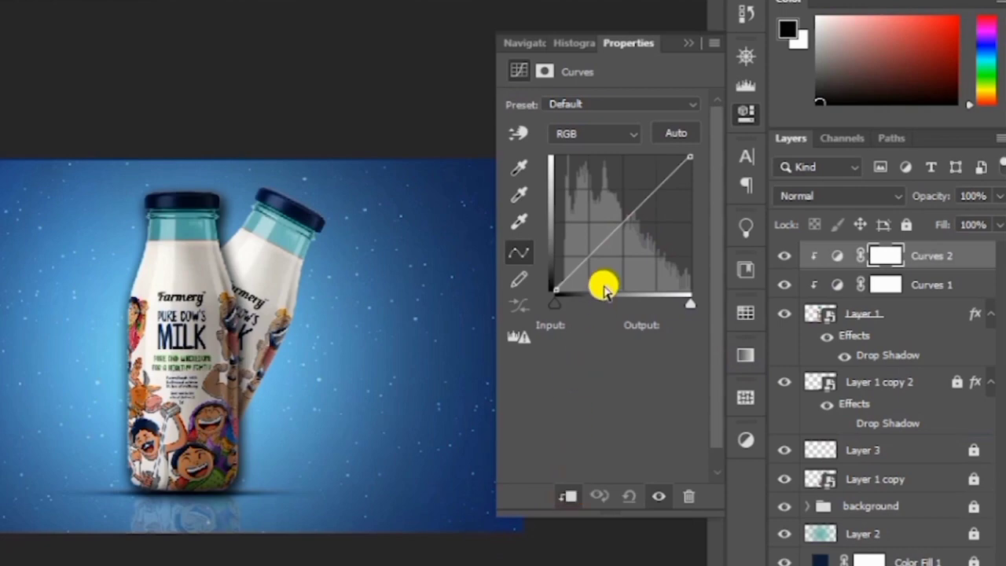
left_click_drag(618, 227, 607, 206)
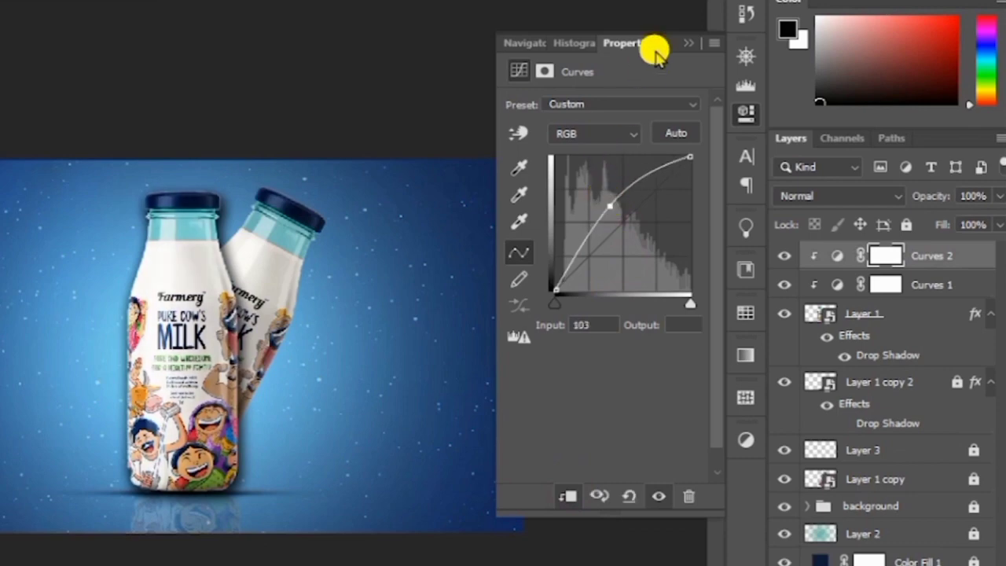
left_click(688, 43)
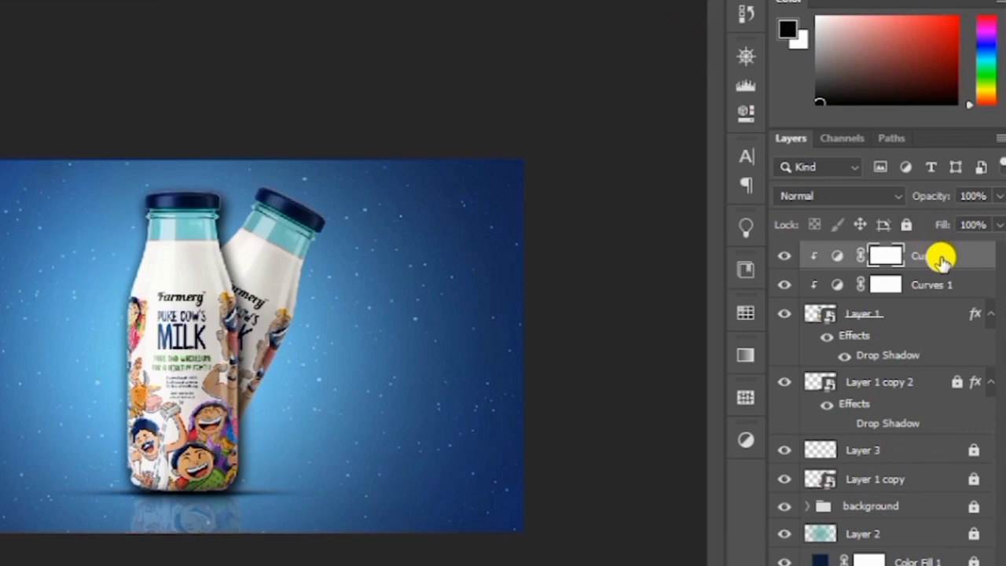
Invert the second Curves adjustment's mask to black and choose the soft round brush for painting on it.
key("ctrl+i")
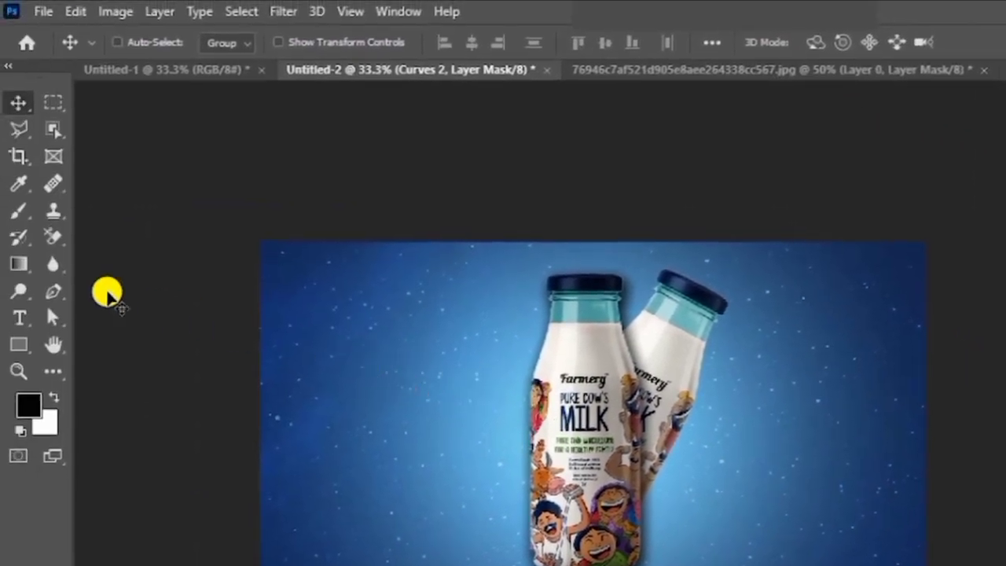
left_click(18, 212)
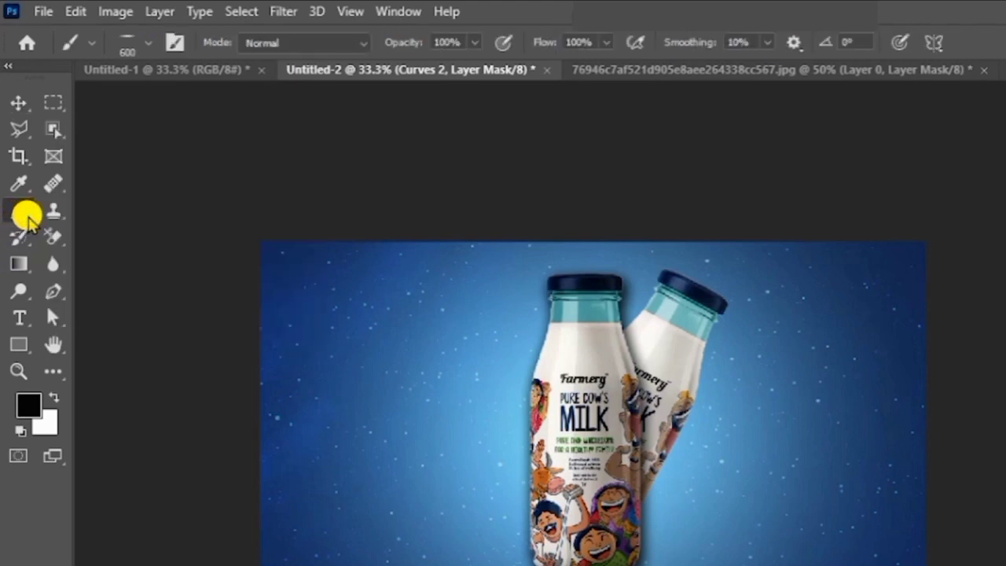
right_click(24, 214)
left_click(72, 212)
left_click(131, 44)
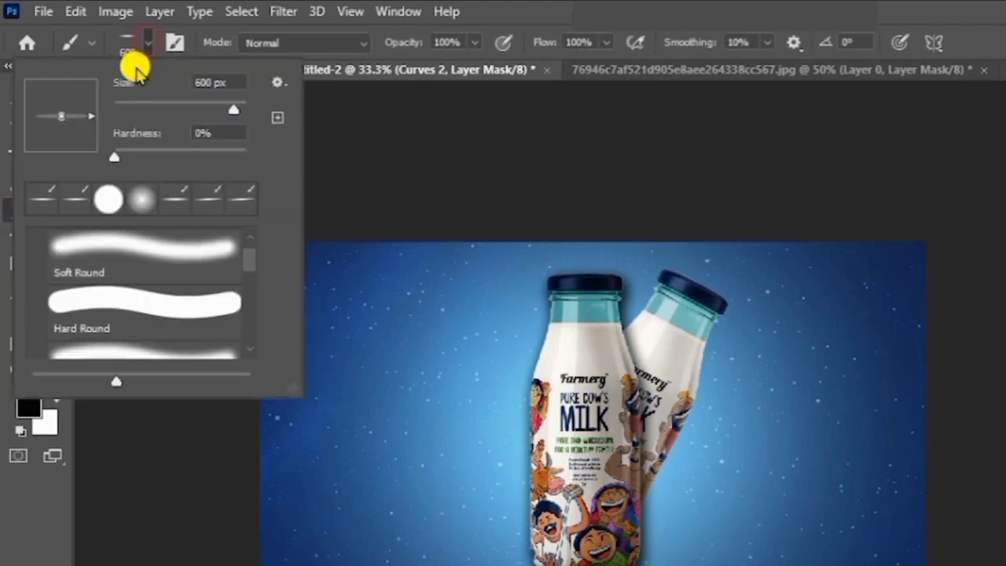
left_click(134, 198)
left_click(140, 44)
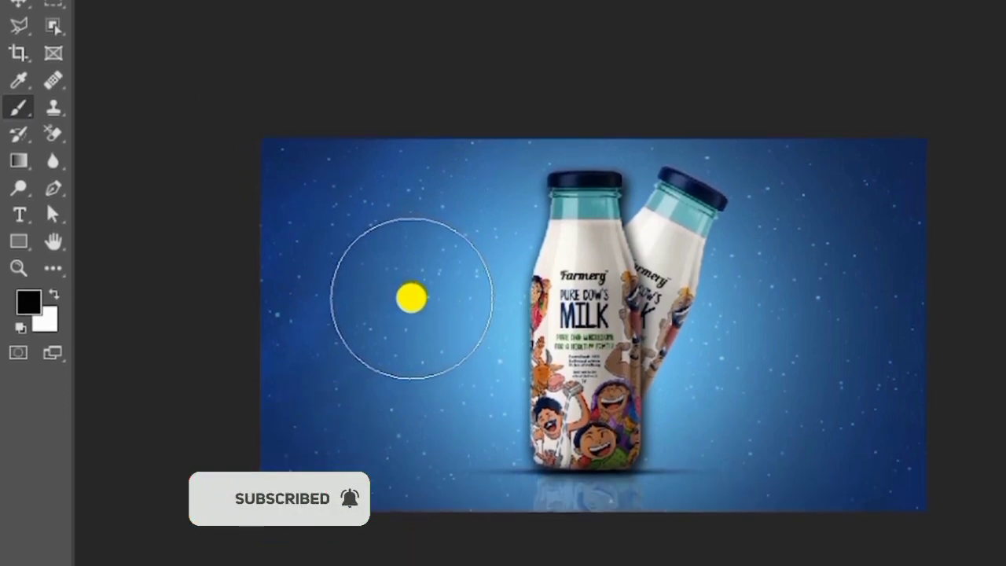
Paint white on the second Curves mask with a 35 px soft brush along the front bottle's edges to bring out highlights.
key("bracketleft")
key("bracketleft")
key("bracketleft")
key("bracketleft")
key("bracketleft")
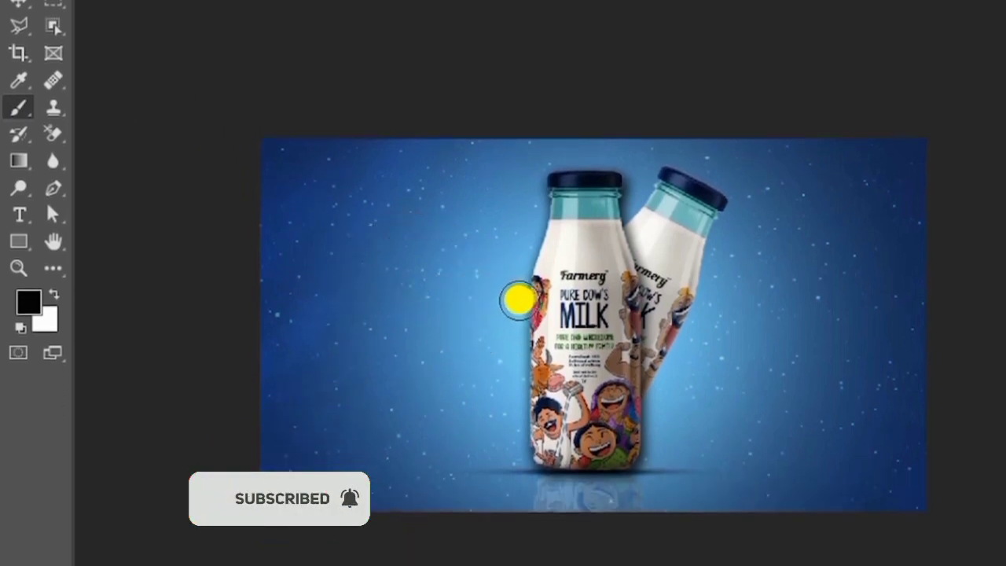
key("ctrl+plus")
key("ctrl+plus")
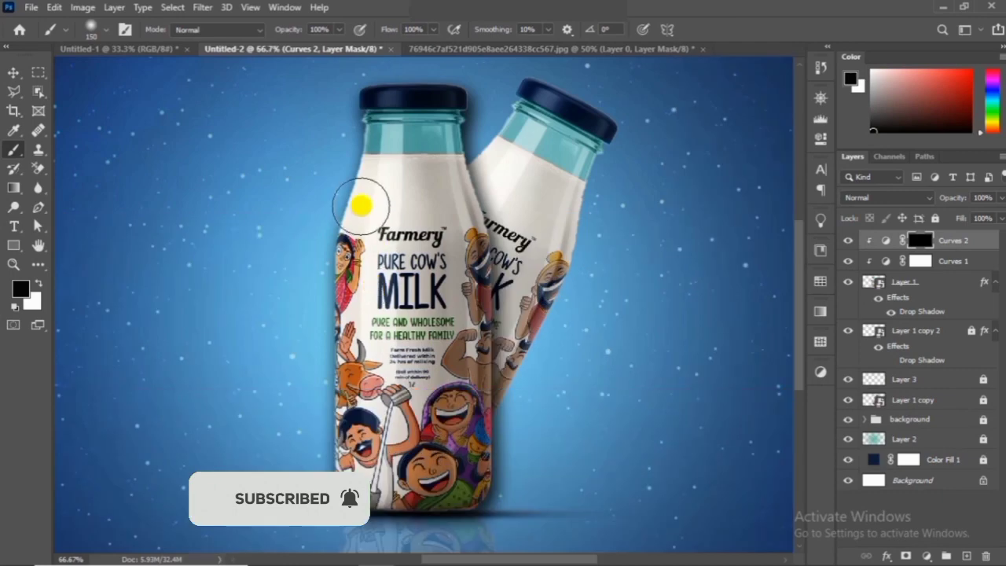
key("bracketleft")
key("bracketleft")
key("bracketleft")
key("bracketleft")
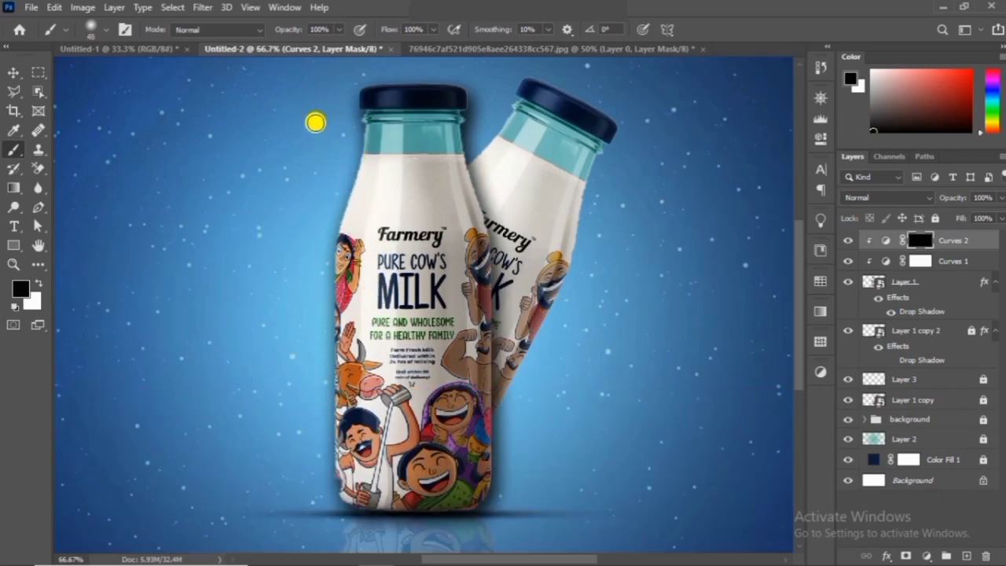
key("bracketleft")
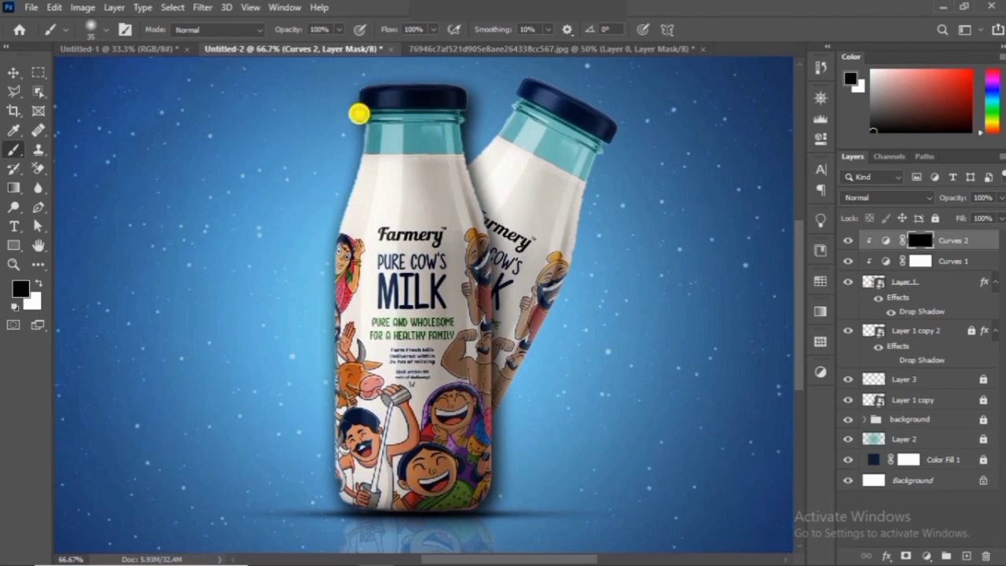
left_click(38, 284)
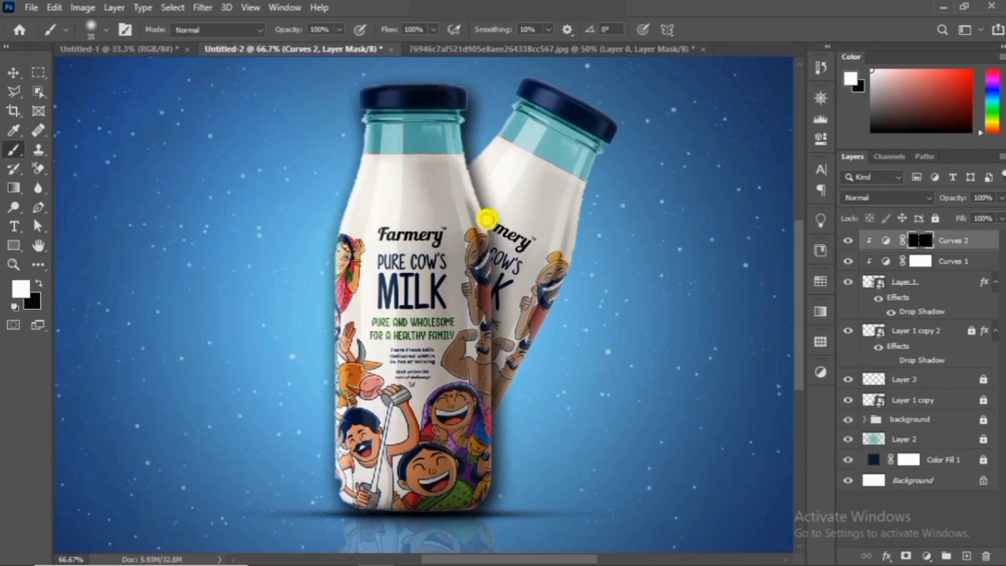
mouse_move(493, 357)
left_mouse_down()
mouse_move(491, 325)
mouse_move(495, 461)
mouse_move(490, 438)
mouse_move(488, 498)
mouse_move(482, 477)
mouse_move(481, 507)
mouse_move(480, 489)
mouse_move(468, 512)
mouse_move(461, 506)
mouse_move(473, 500)
mouse_move(474, 515)
mouse_move(488, 411)
mouse_move(488, 457)
mouse_move(495, 256)
mouse_move(495, 283)
mouse_move(468, 150)
mouse_move(466, 81)
mouse_move(365, 81)
mouse_move(563, 77)
left_mouse_up()
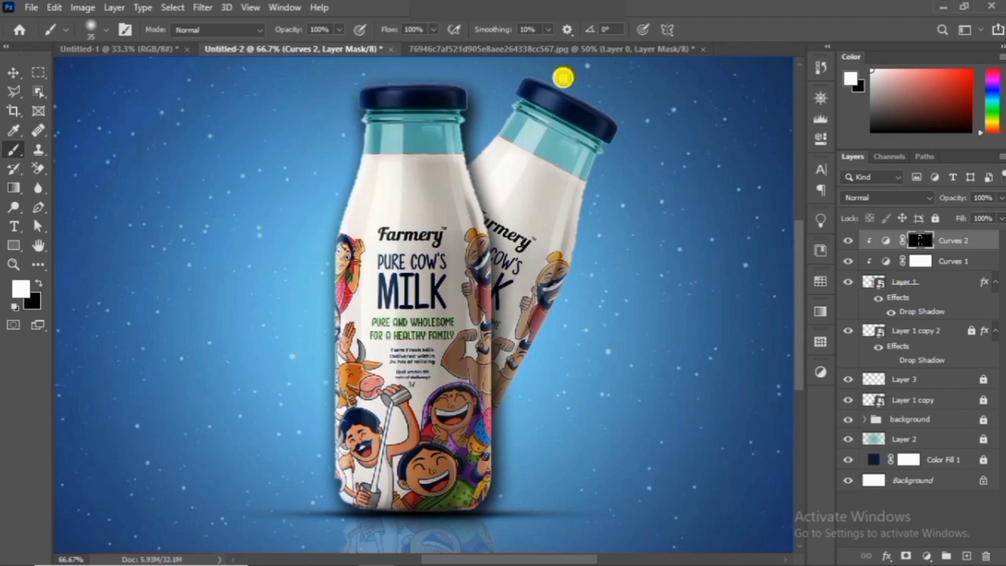
key("ctrl+minus")
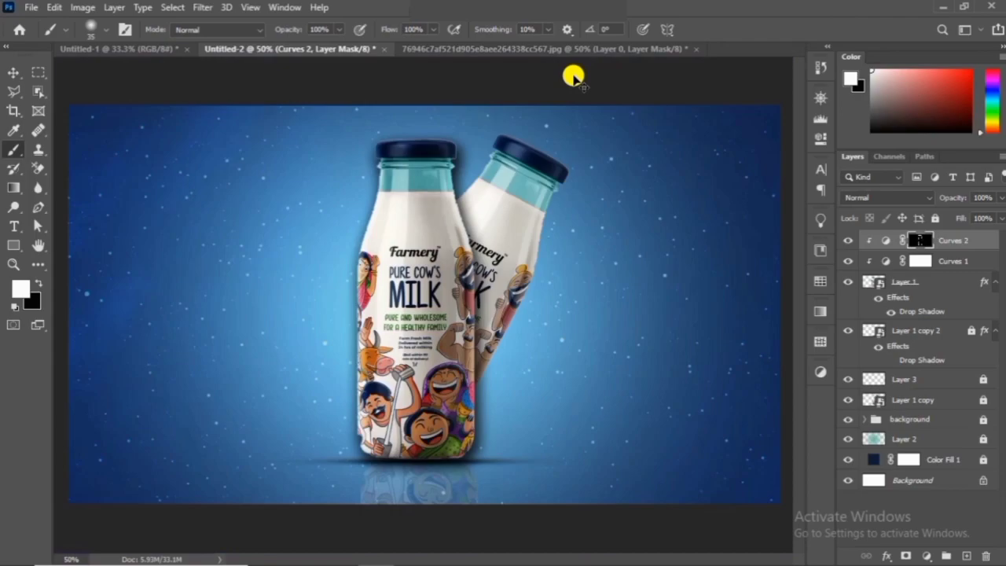
Place the flame image and move its layer directly above the front bottle's layer, clipped to the bottle.
key("ctrl+minus")
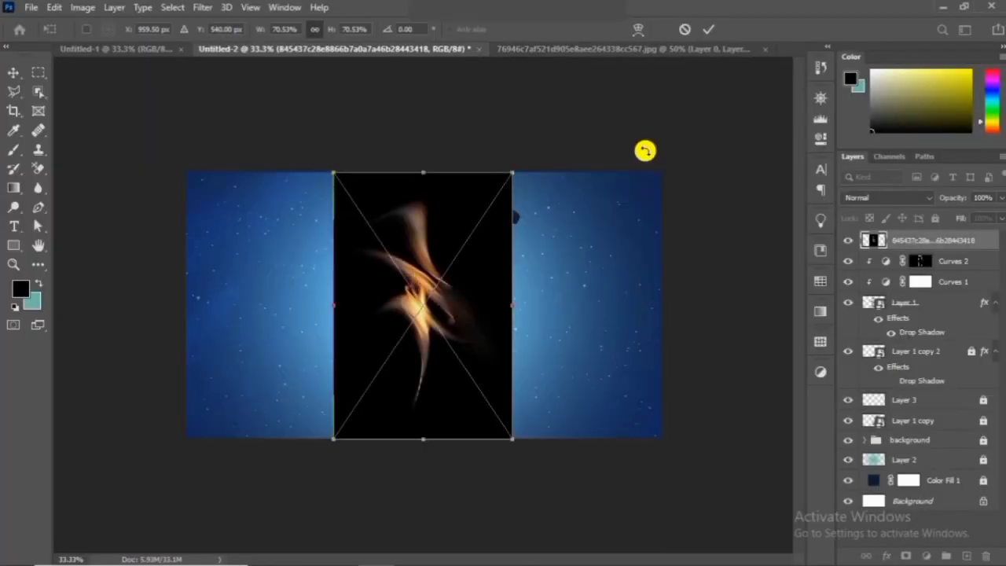
key("Return")
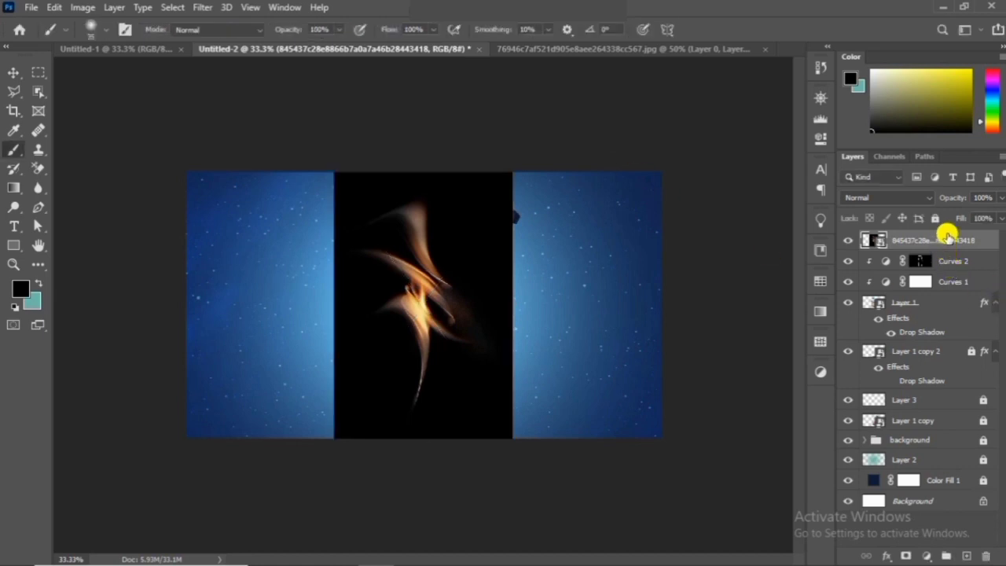
left_click_drag(949, 233, 956, 287)
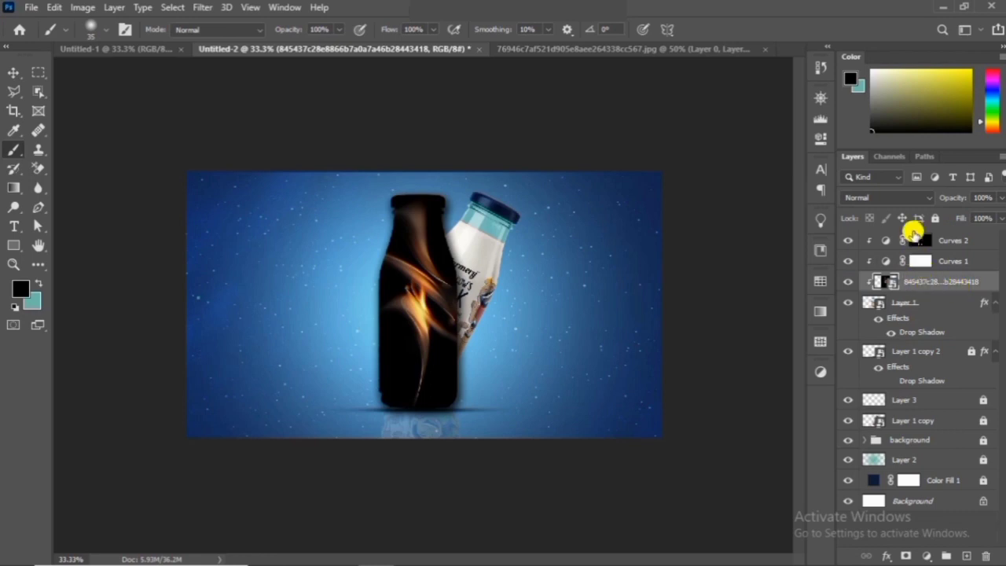
Set the flame layer's blend mode to Screen and reposition the flame over the front bottle's label.
left_click(918, 198)
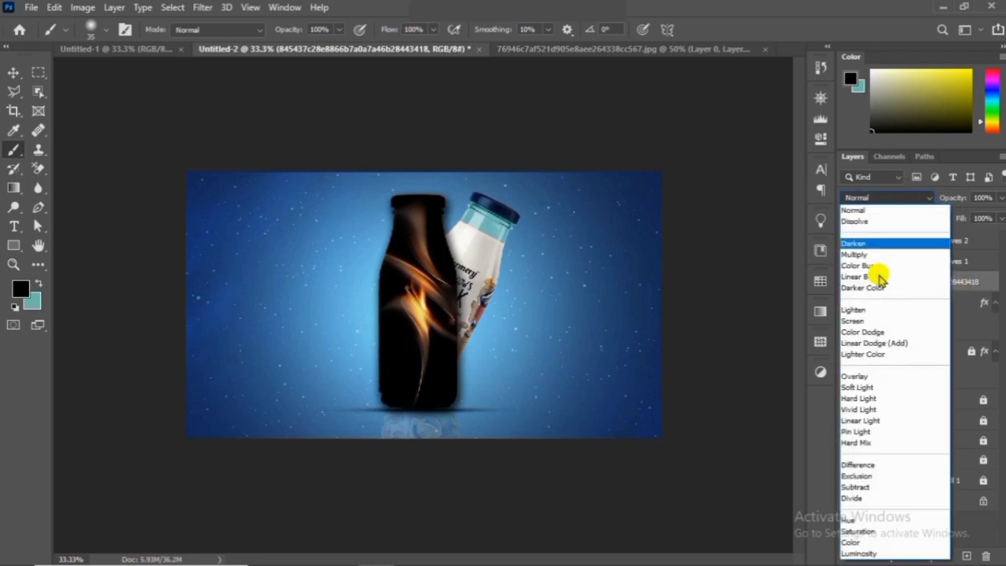
left_click(875, 321)
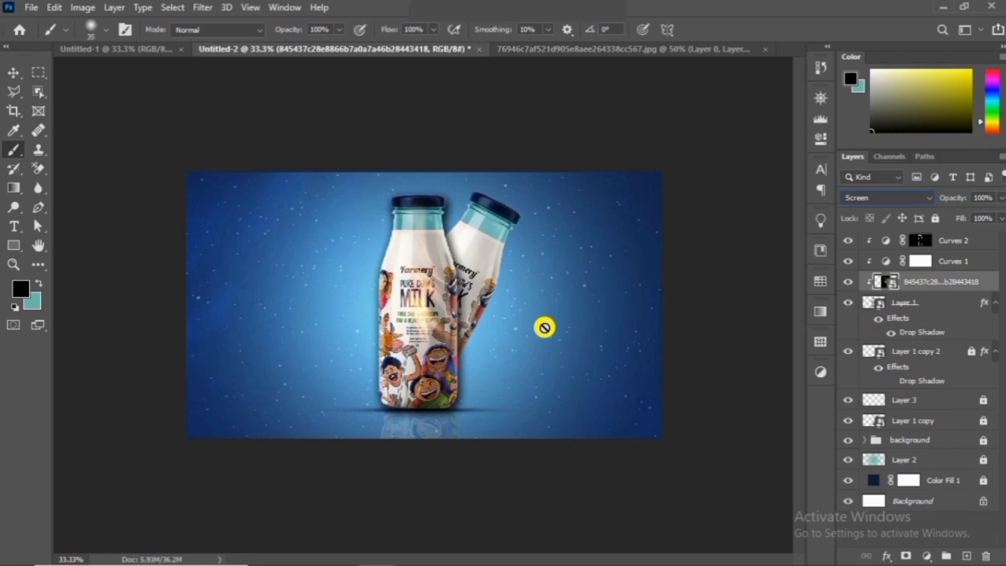
left_click(13, 72)
mouse_move(445, 334)
left_mouse_down()
mouse_move(434, 314)
mouse_move(423, 323)
mouse_move(414, 343)
mouse_move(430, 346)
left_mouse_up()
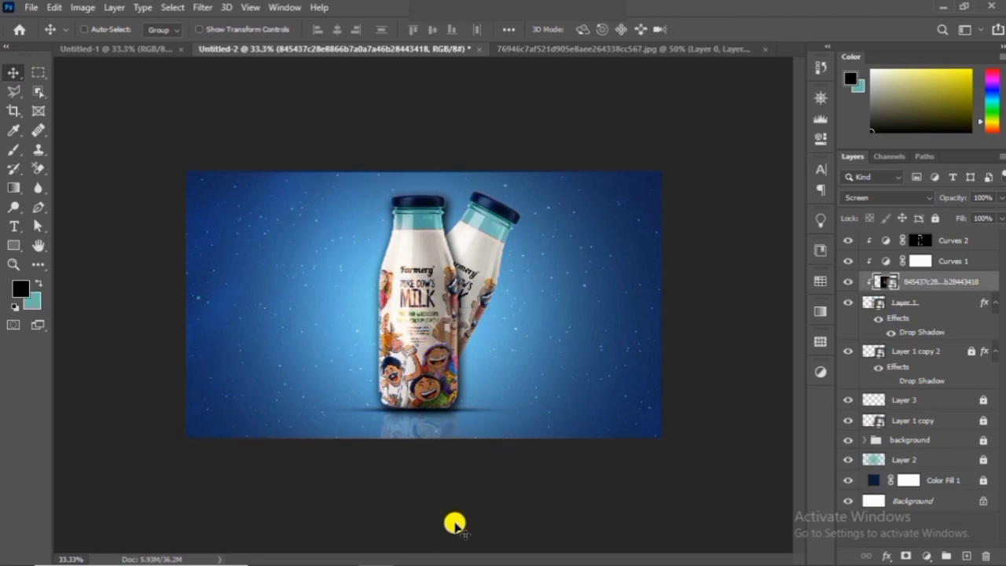
Duplicate the flame layer, move the copy toward the front bottle's right edge and clip it to the bottle.
left_click_drag(425, 422, 422, 418)
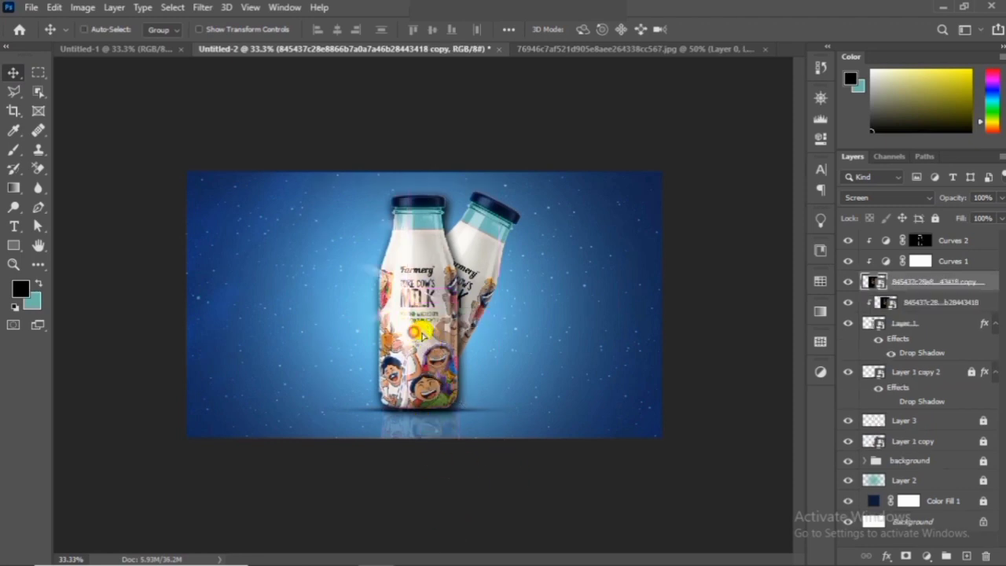
left_click_drag(446, 330, 456, 331)
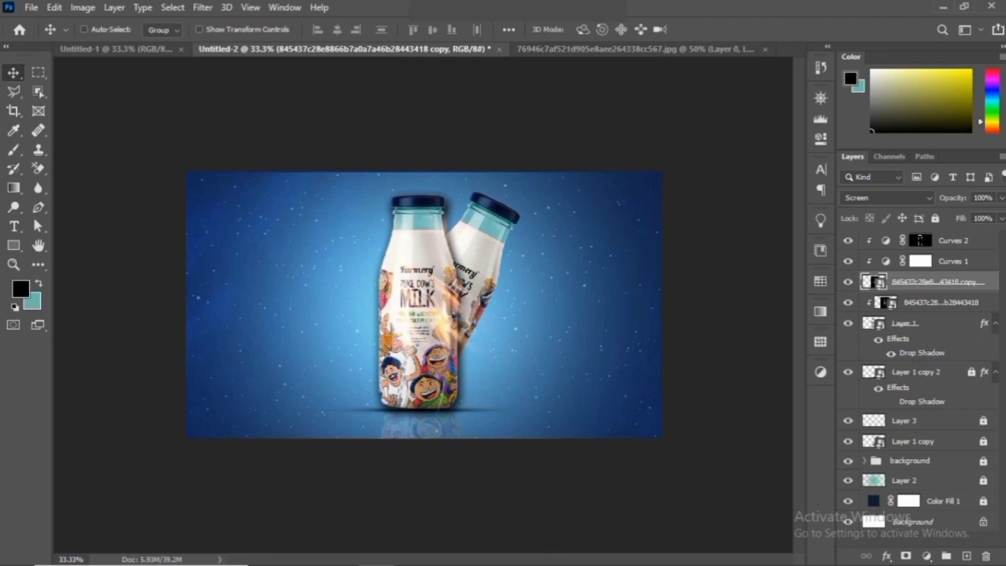
right_click(941, 272)
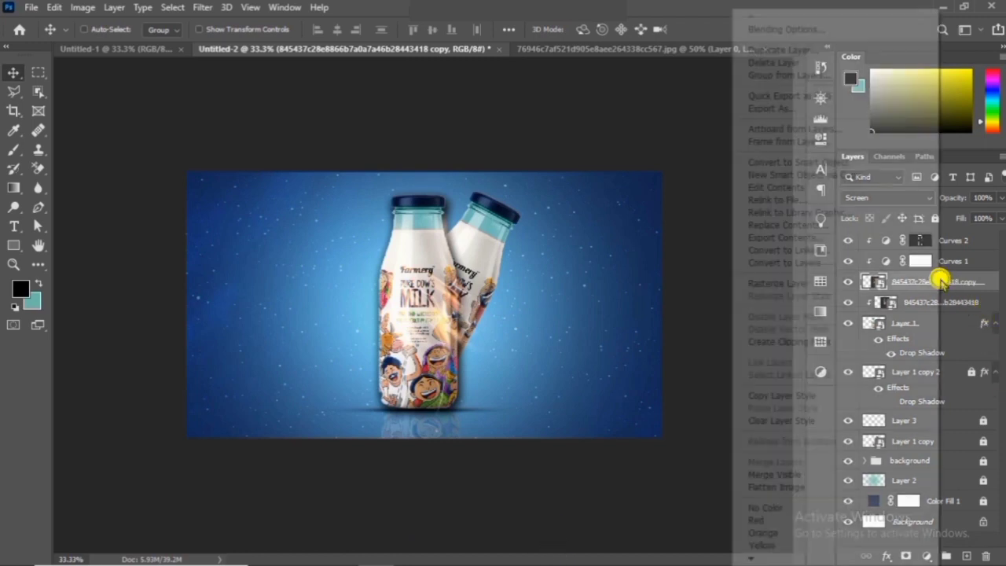
left_click(754, 340)
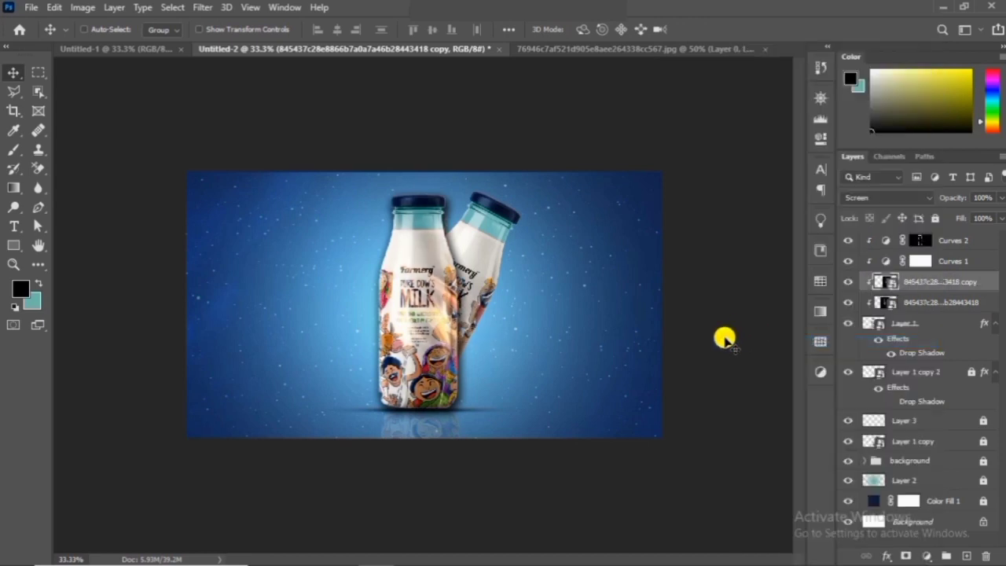
left_click_drag(439, 328, 443, 333)
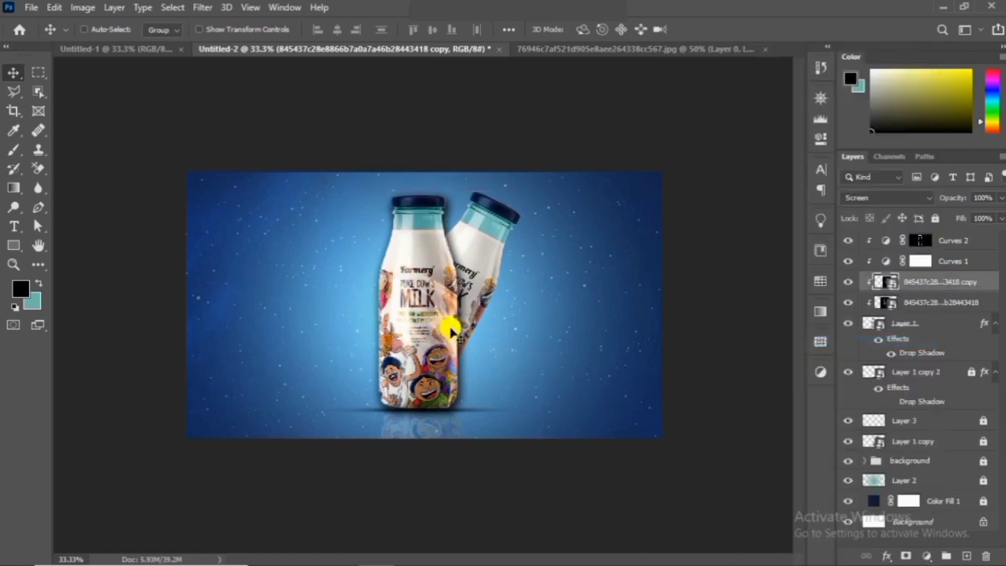
Unlock the background group, lower its opacity to 67% and lock it again.
key("ctrl+plus")
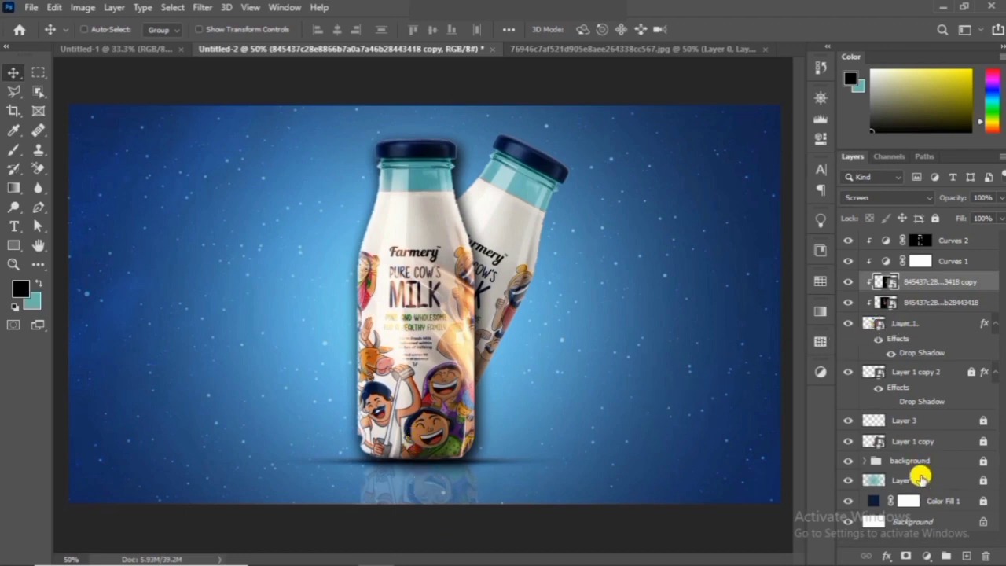
left_click(922, 463)
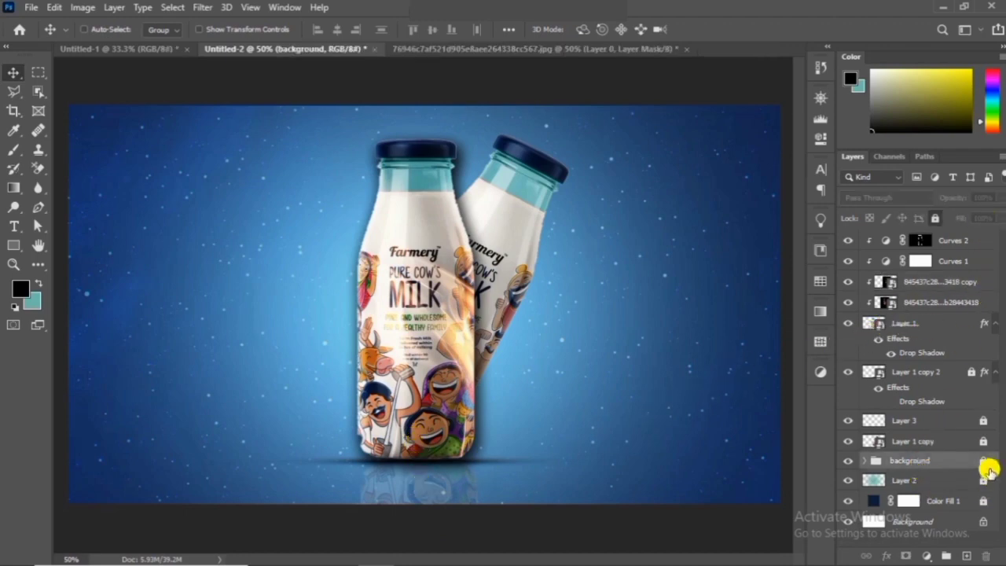
left_click(987, 464)
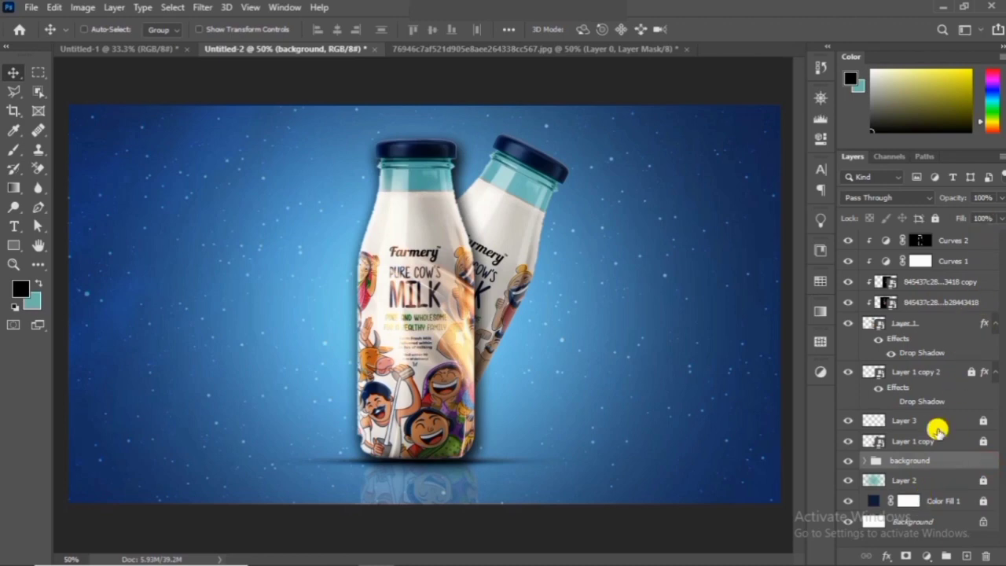
left_click(865, 460)
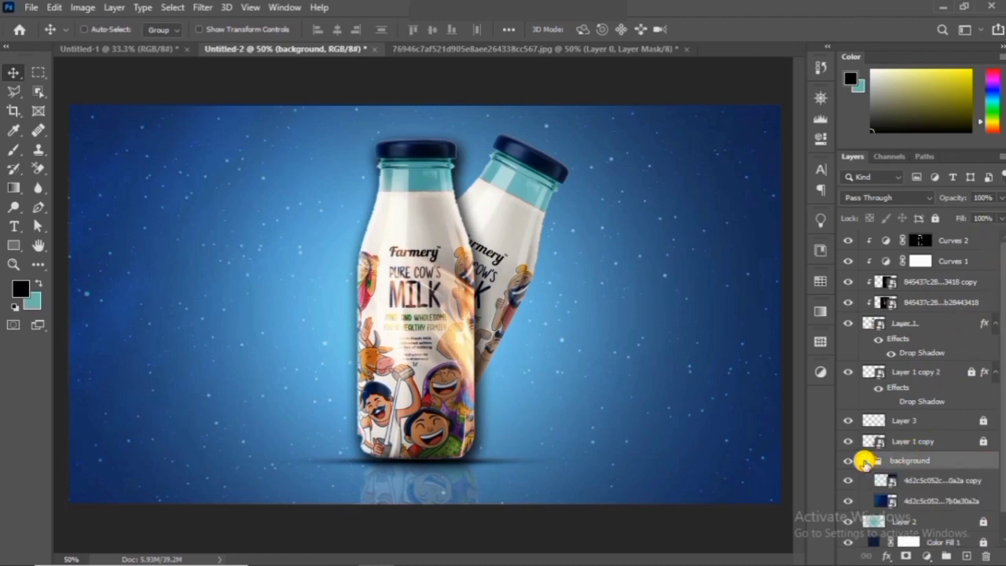
left_click(864, 461)
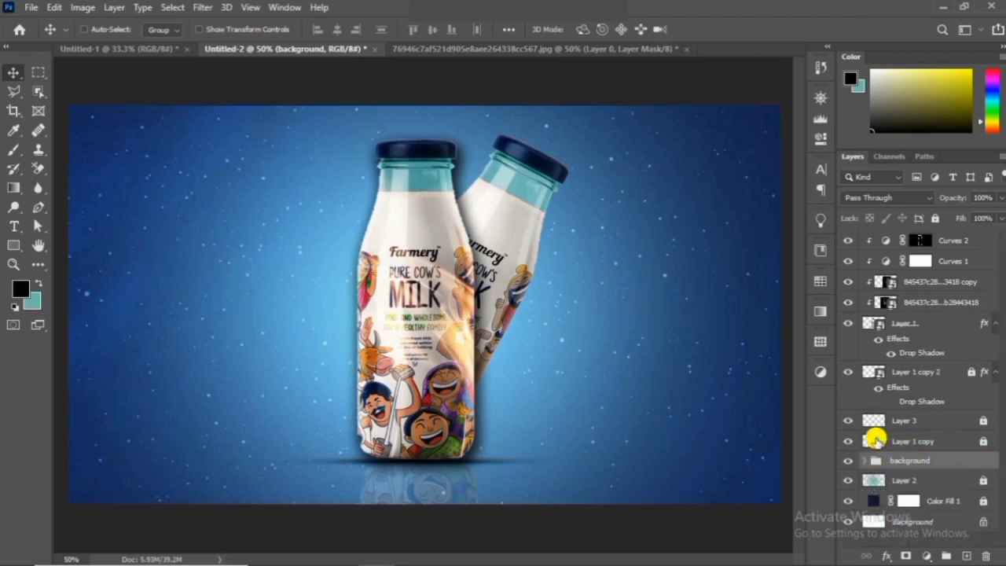
left_click(997, 196)
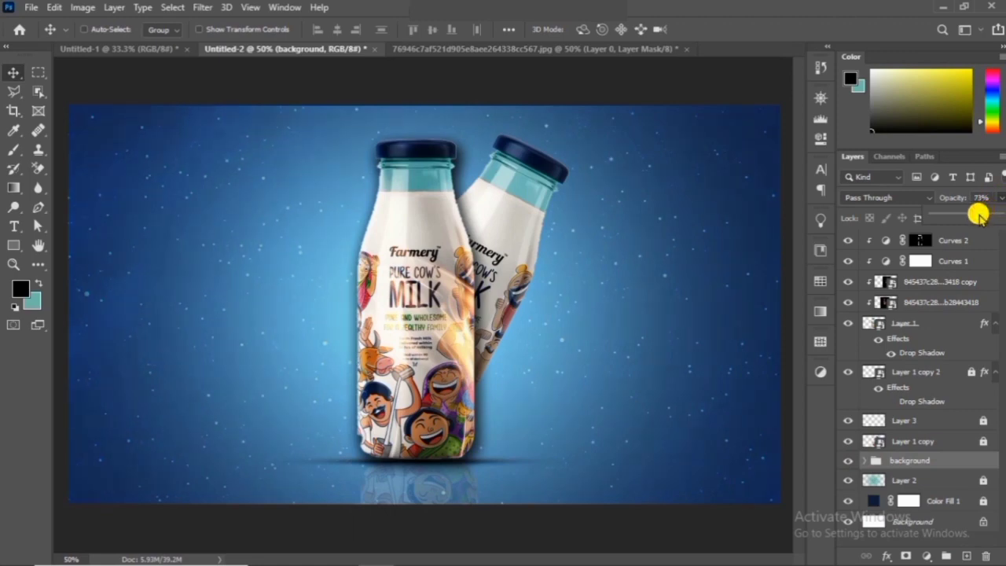
mouse_move(979, 217)
left_mouse_down()
mouse_move(920, 221)
mouse_move(972, 224)
left_mouse_up()
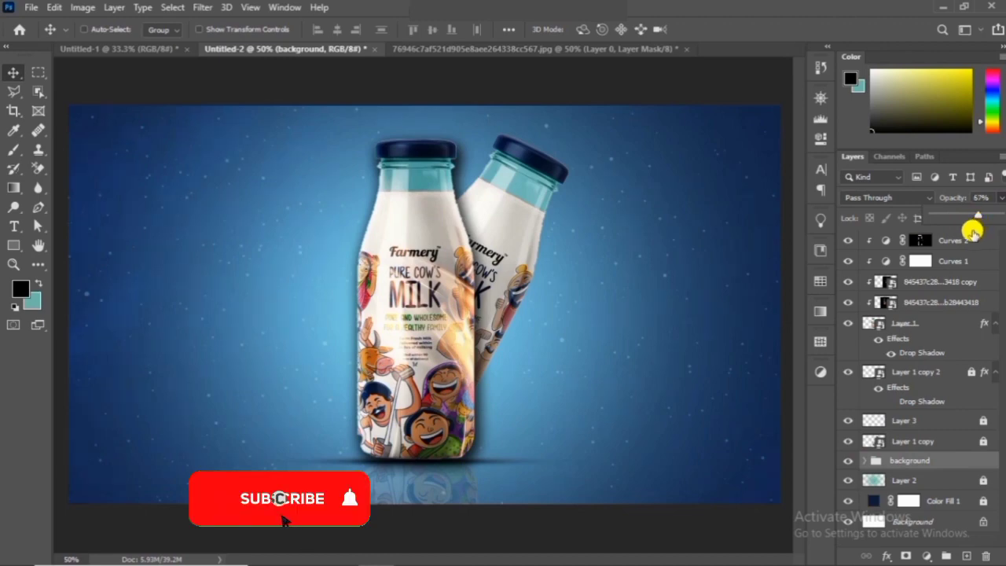
left_click(1002, 198)
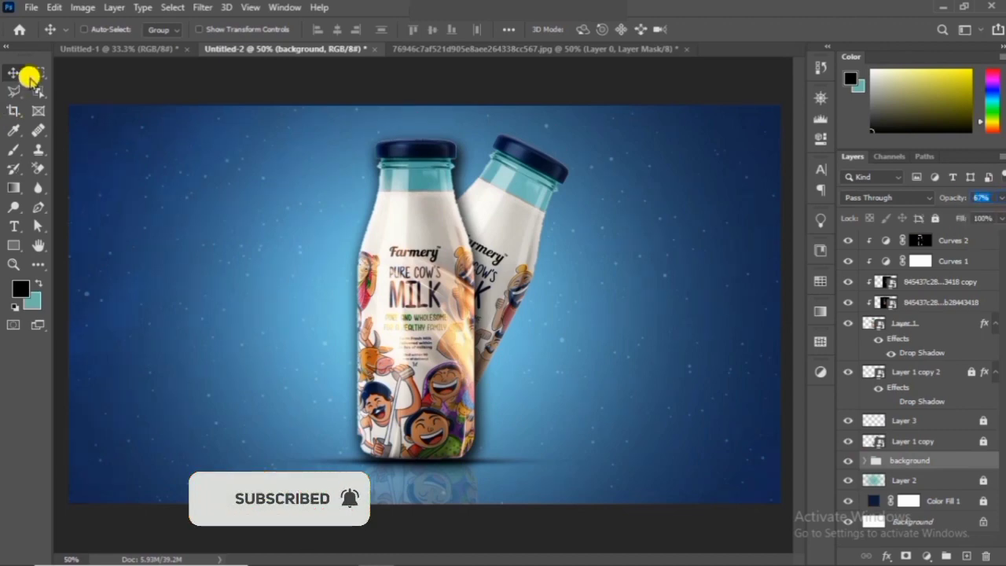
left_click(720, 96)
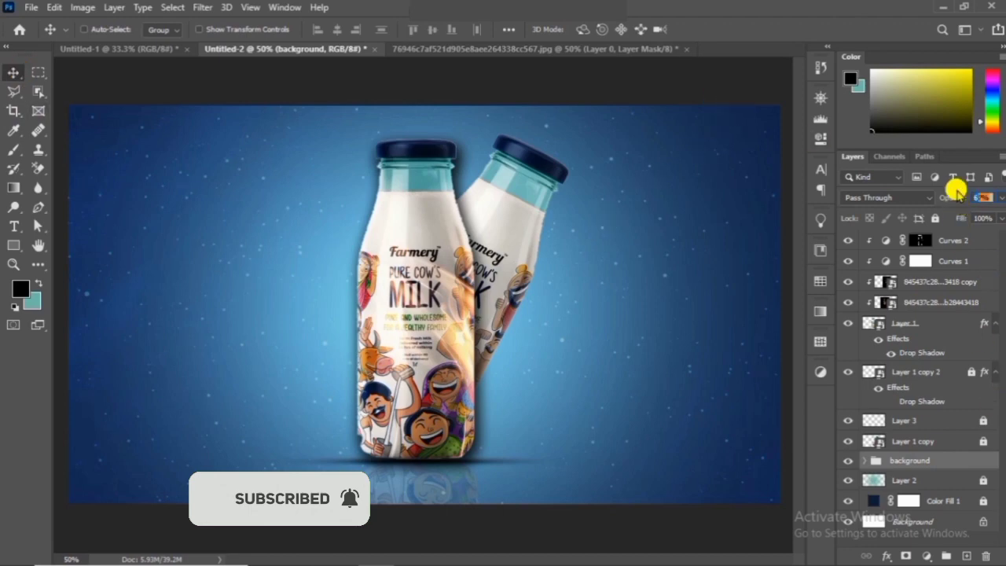
left_click(936, 218)
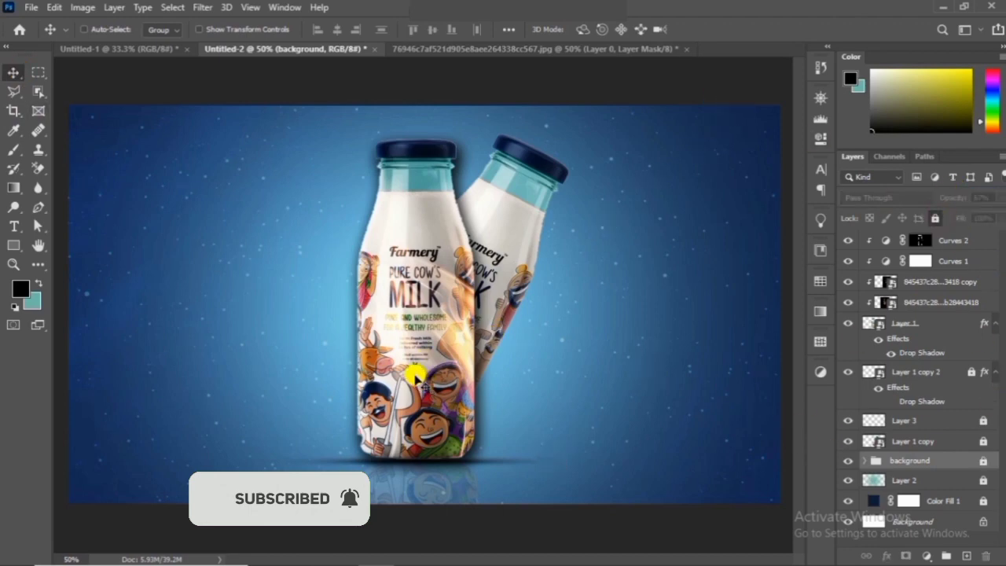
Add a white Agency FB placeholder text layer beside the front bottle and enlarge it to about 134 pt.
key("ctrl+minus")
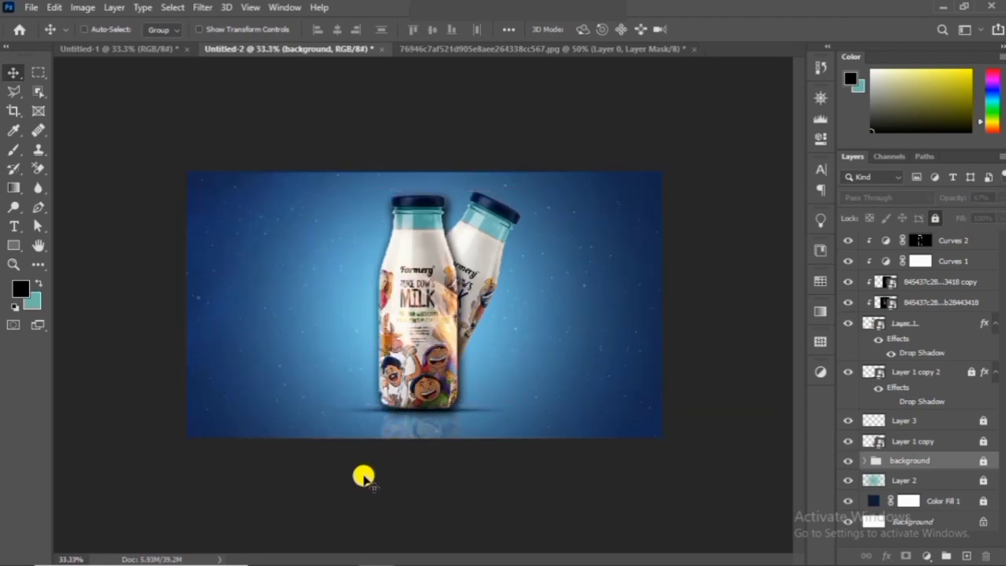
left_click(14, 226)
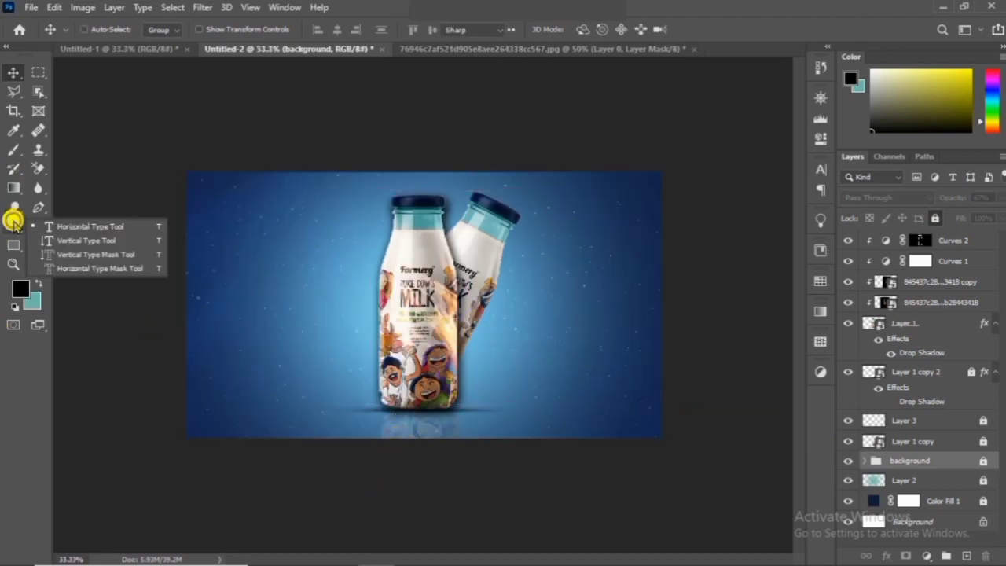
left_click(43, 226)
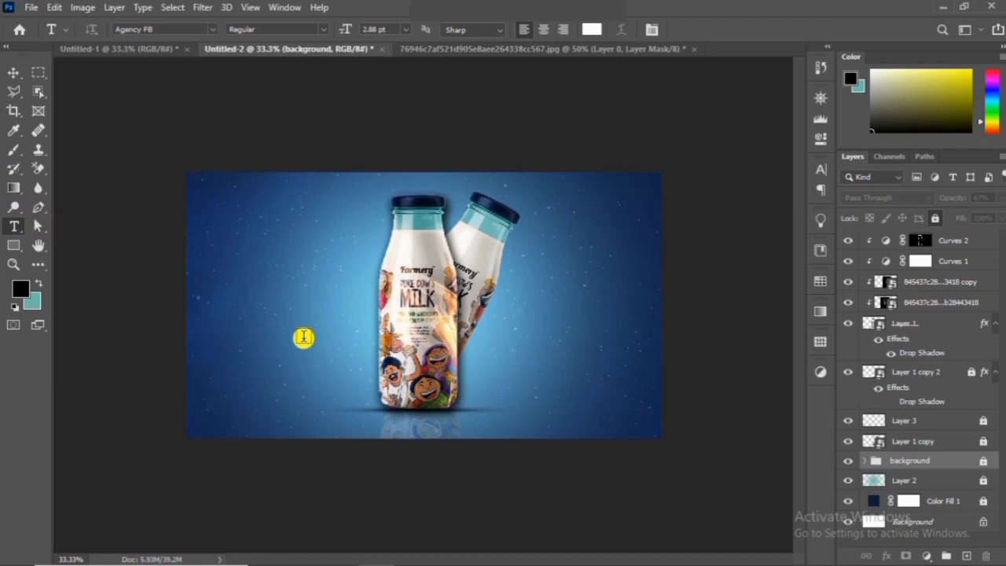
left_click(233, 323)
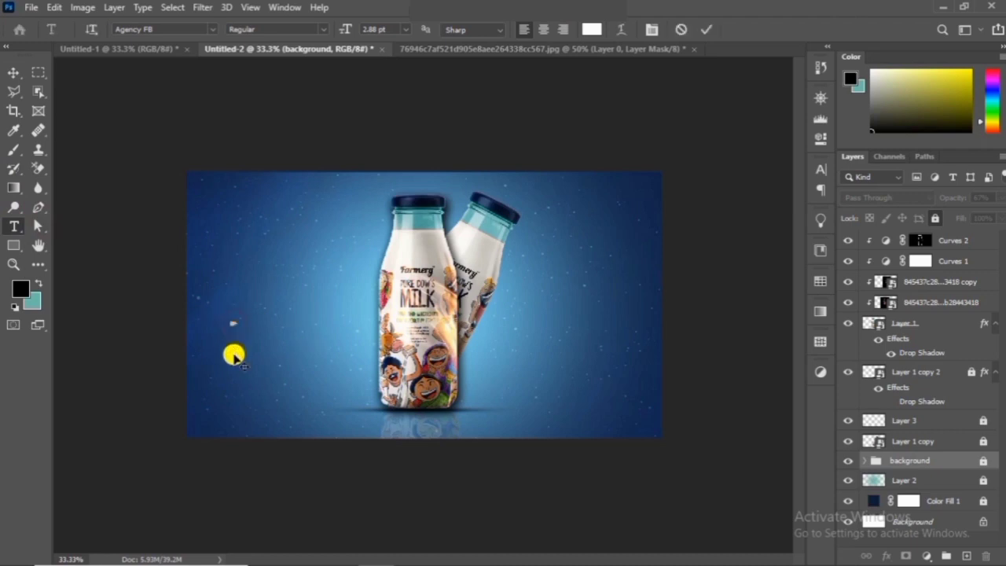
left_click(13, 71)
key("ctrl+t")
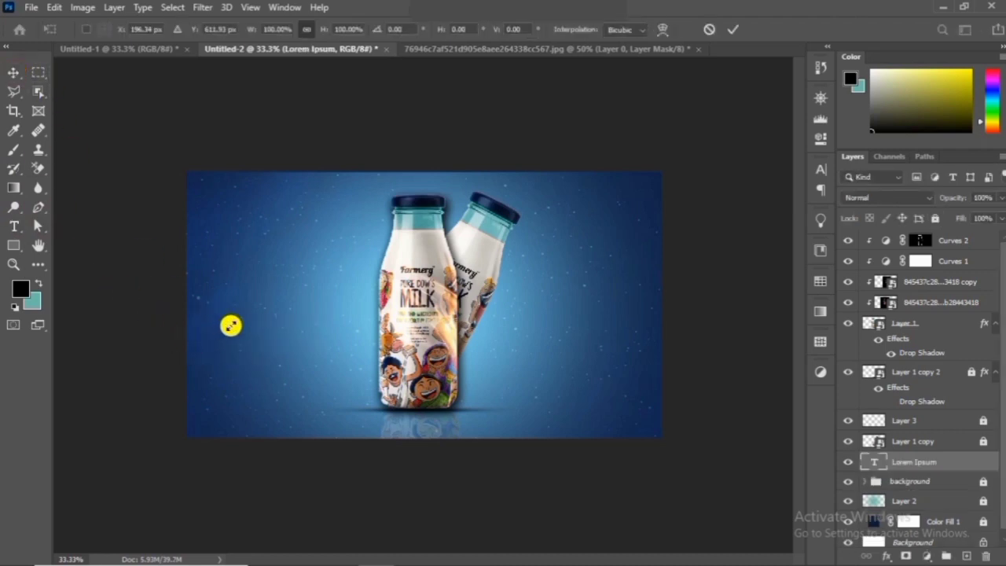
left_click_drag(241, 320, 305, 314)
key("Return")
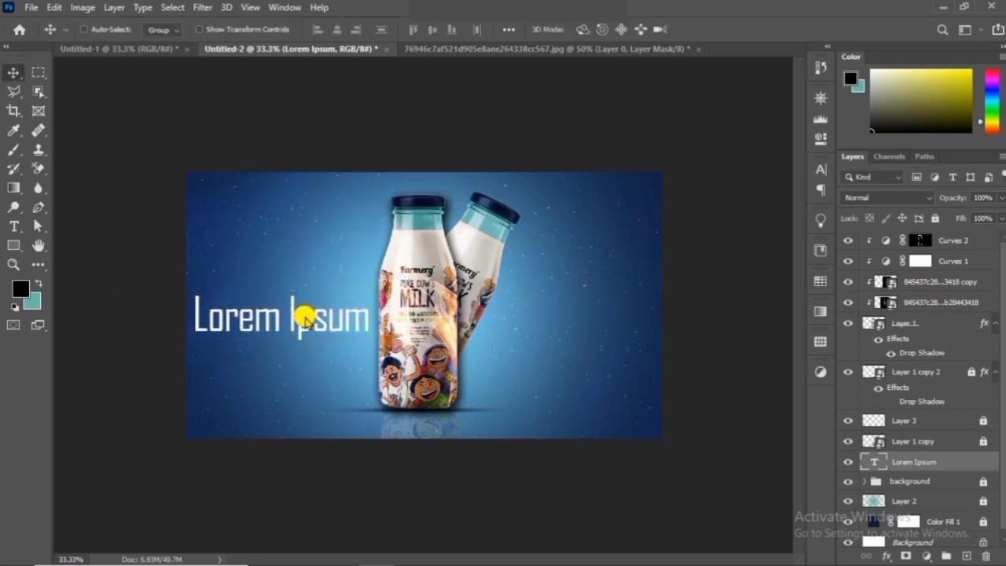
Replace the placeholder wording with "Get".
double_click(307, 316)
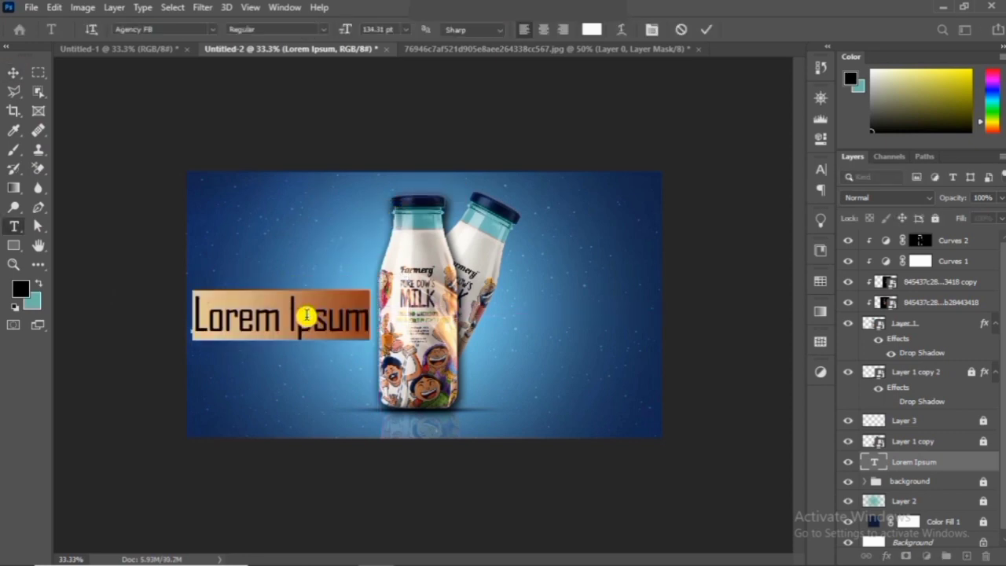
type("Get")
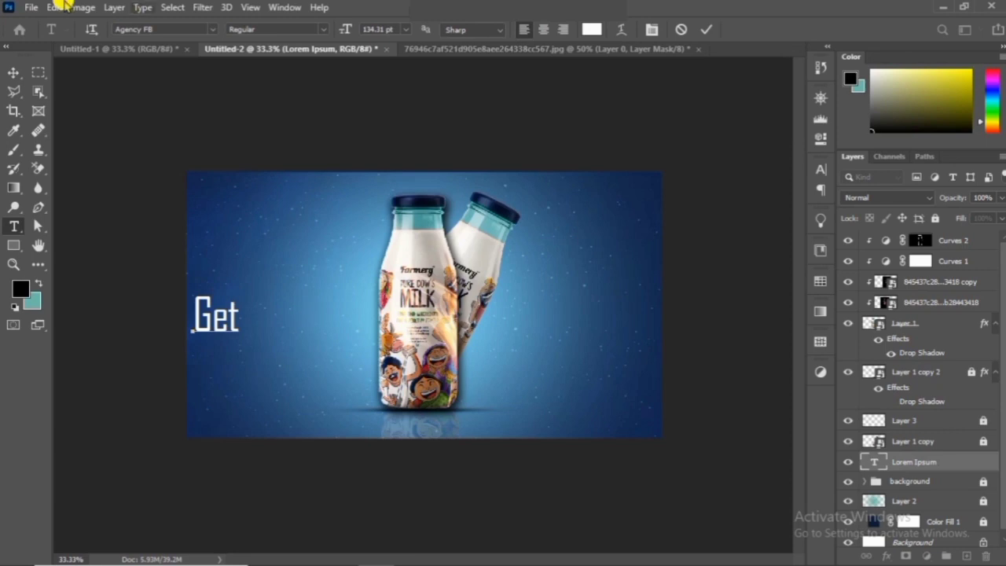
left_click(13, 75)
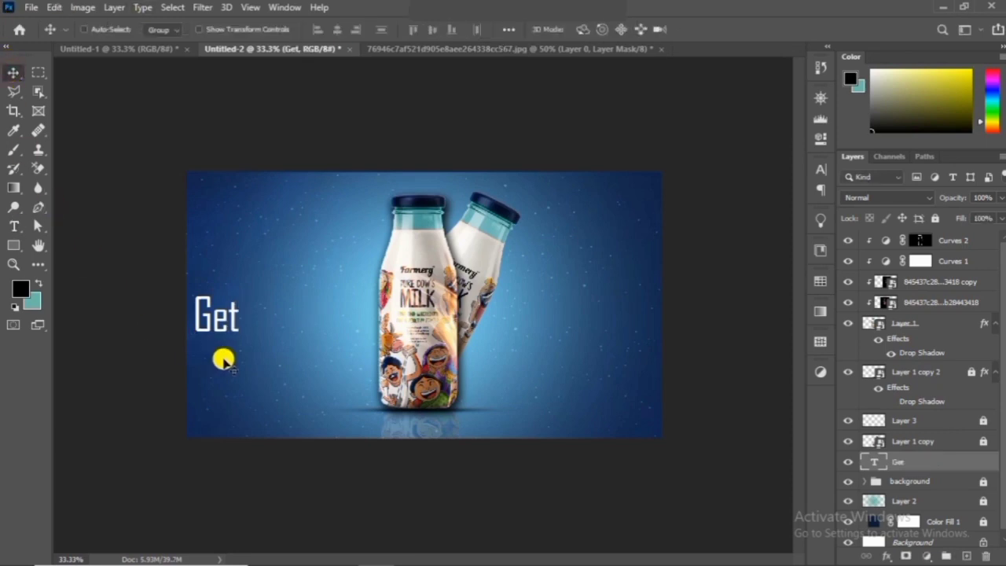
Scale the "Get" text to about 232% and place it just left of the front bottle.
key("ctrl+t")
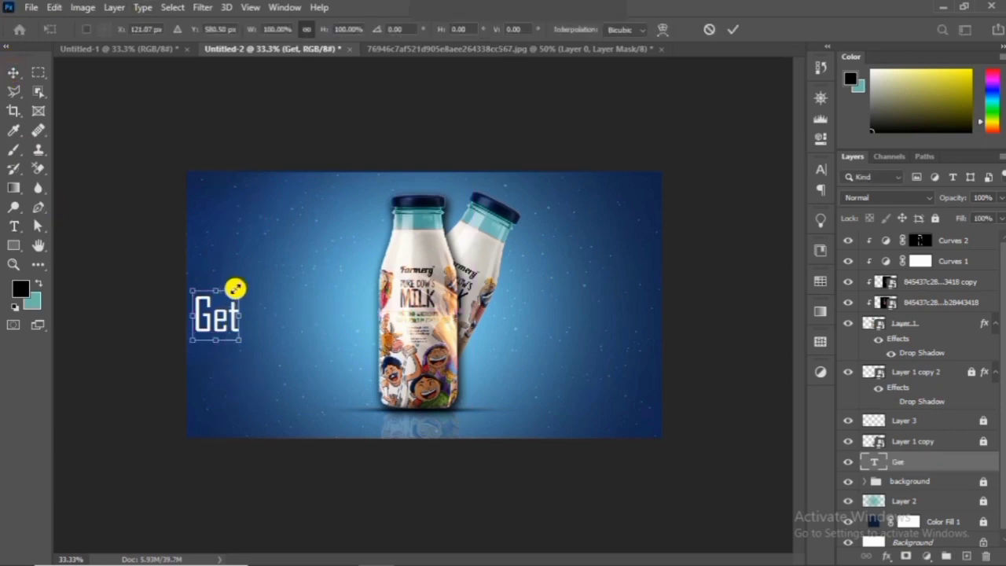
left_click_drag(238, 290, 313, 237)
left_click_drag(221, 288, 272, 330)
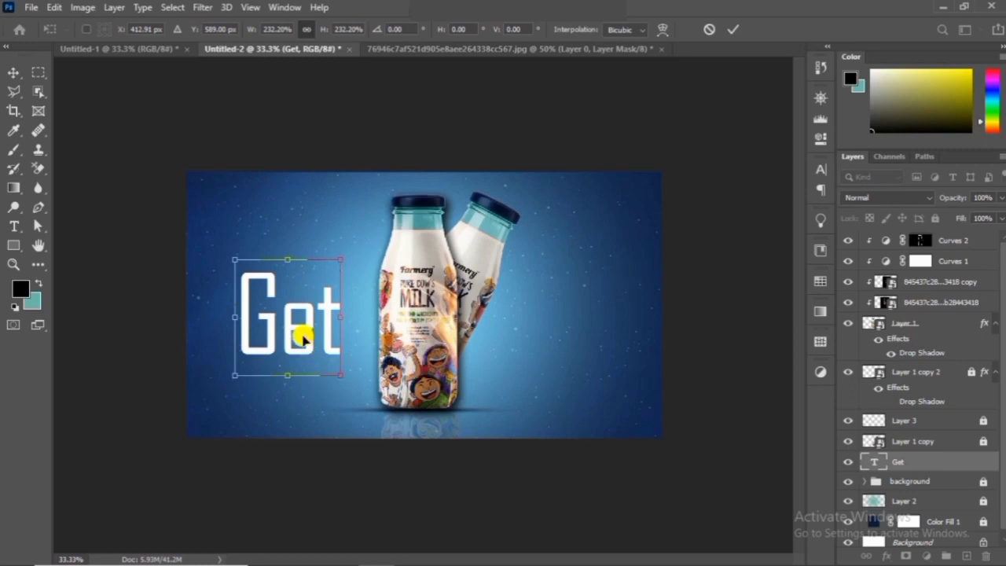
mouse_move(304, 332)
left_mouse_down()
mouse_move(332, 321)
mouse_move(307, 331)
left_mouse_up()
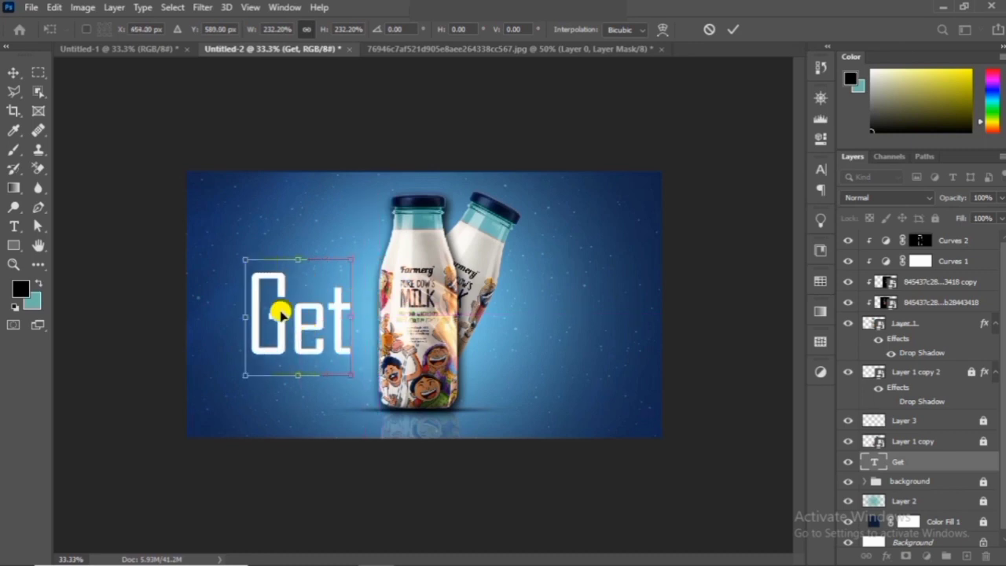
left_click(10, 74)
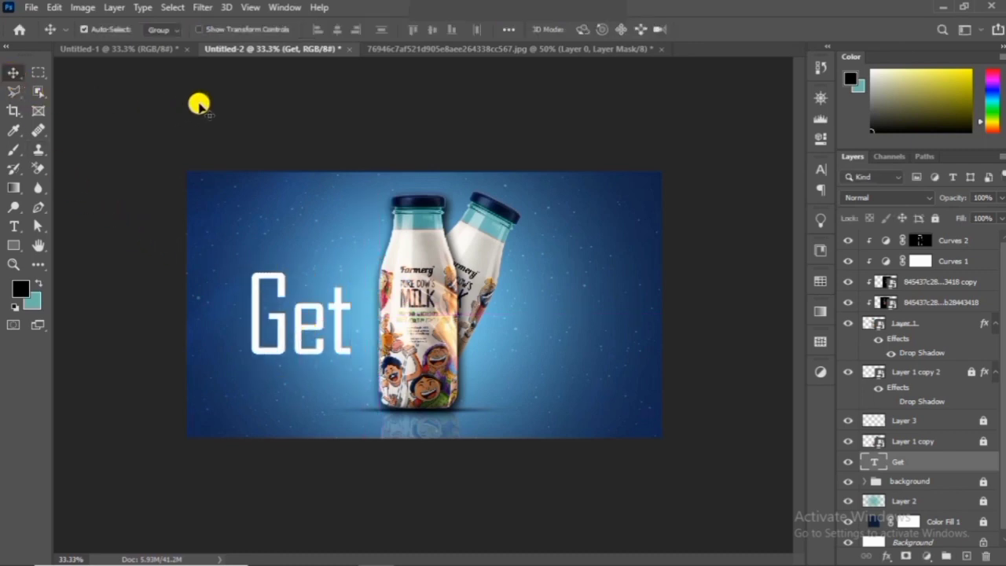
Duplicate the "Get" text, place the copy just right of the bottles and change its wording to "Cool".
key("ctrl+j")
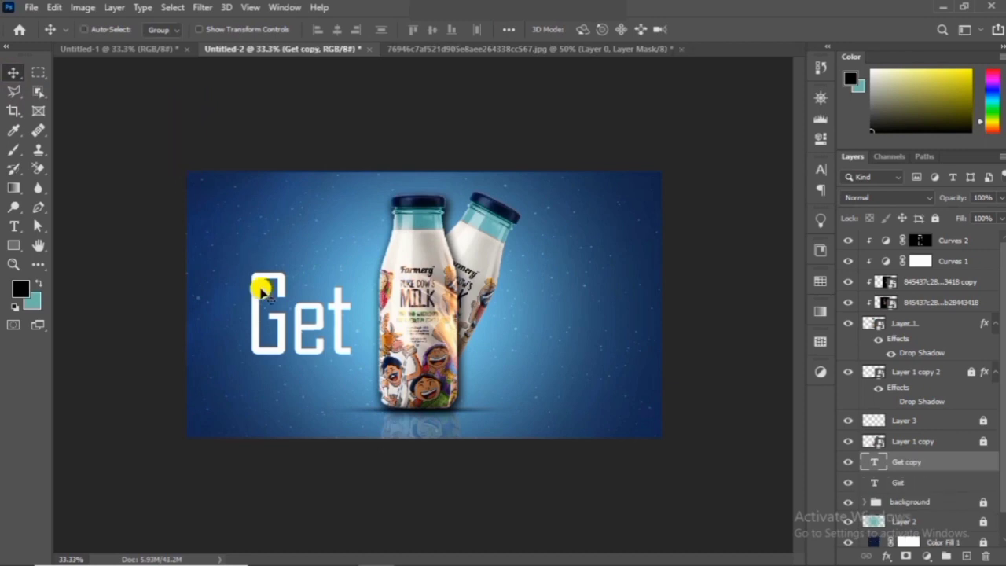
left_click_drag(287, 321, 545, 337)
double_click(544, 336)
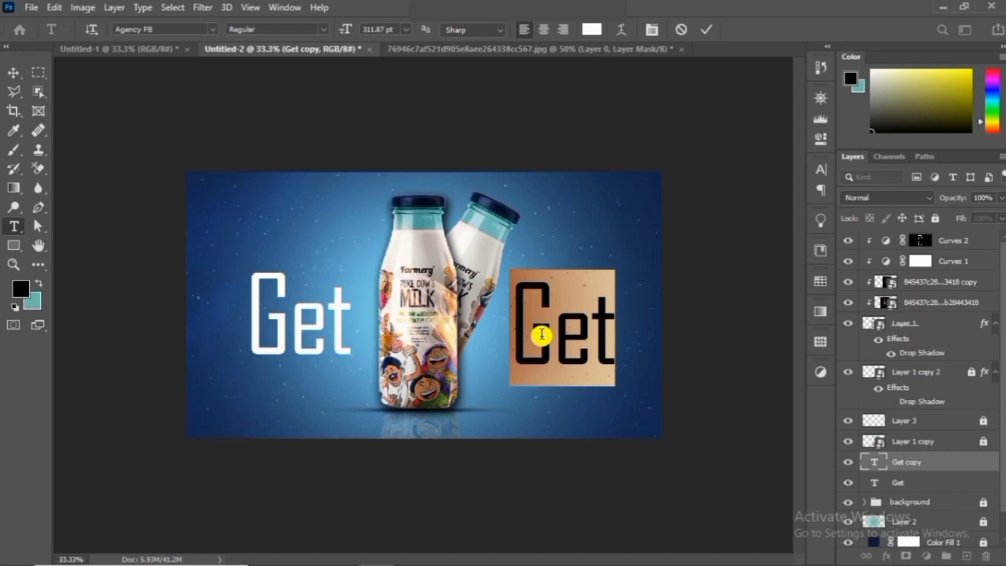
type("Good")
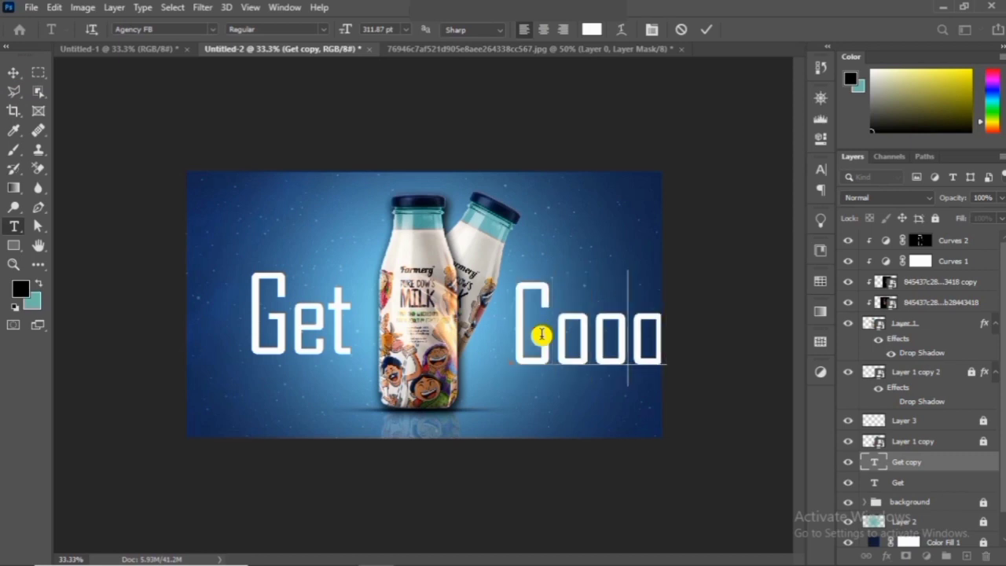
key("BackSpace")
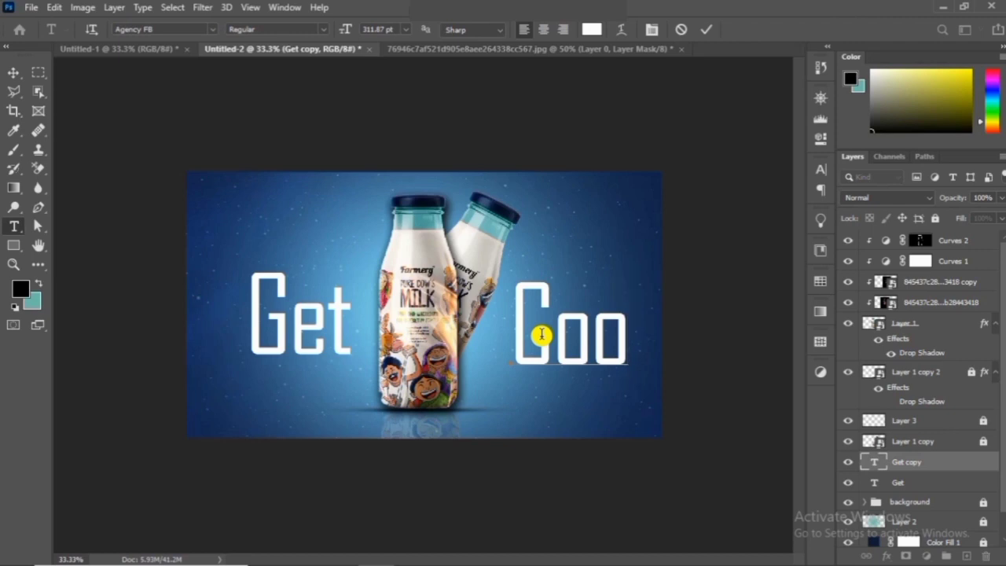
type("l")
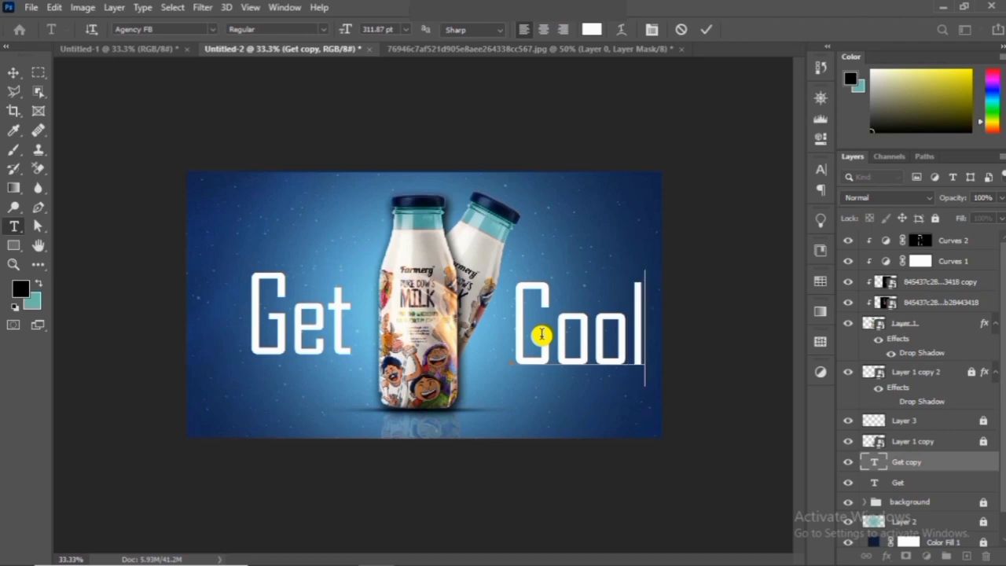
left_click(13, 72)
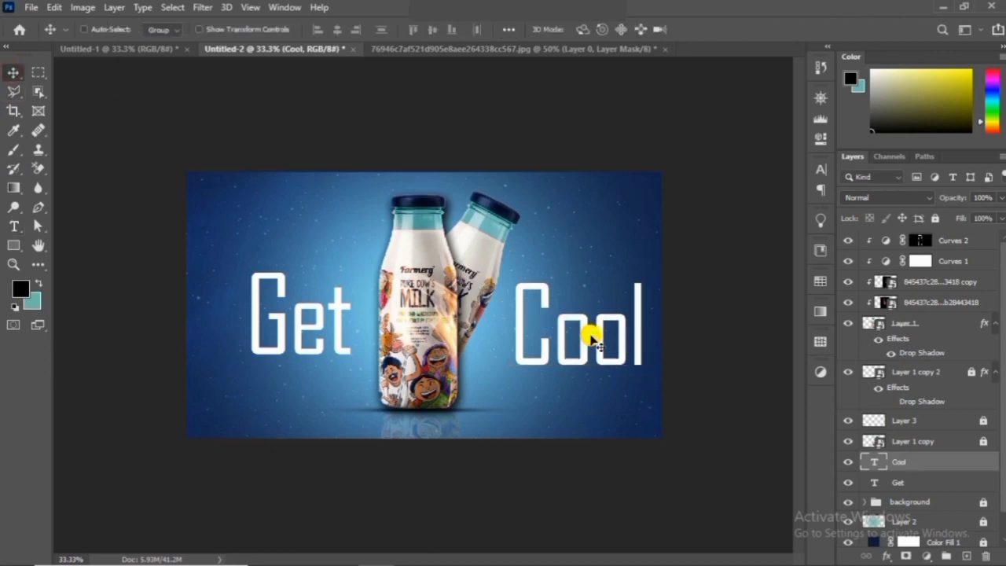
left_click_drag(591, 337, 573, 337)
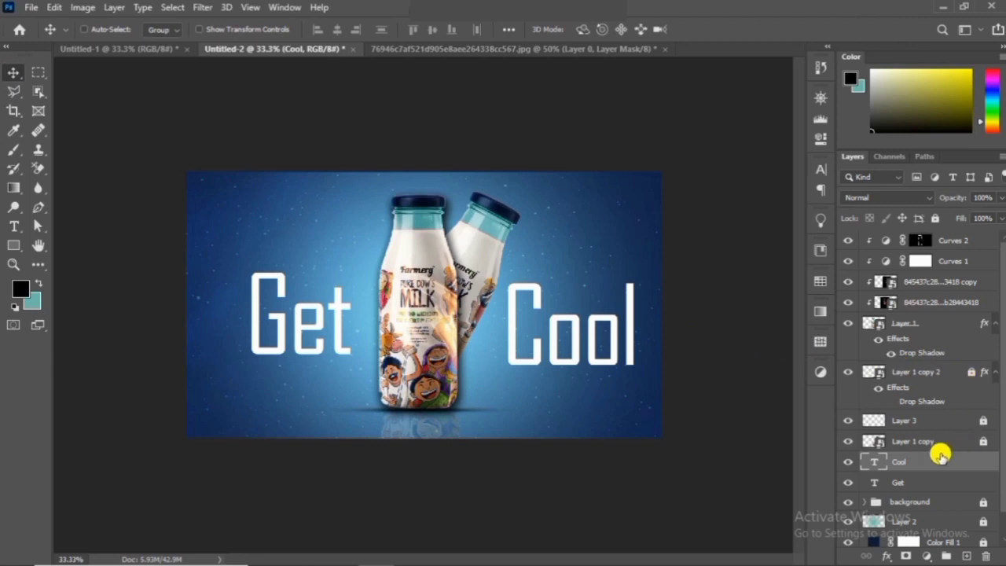
Scale the "Get" text to about 111% so its baseline lines up with the "Cool" text.
left_click(914, 480)
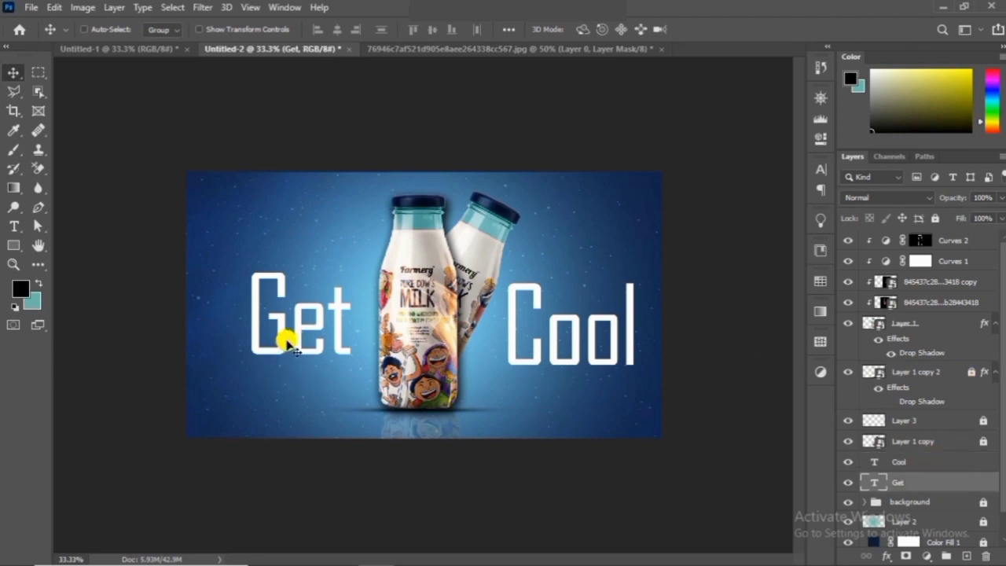
key("ctrl+t")
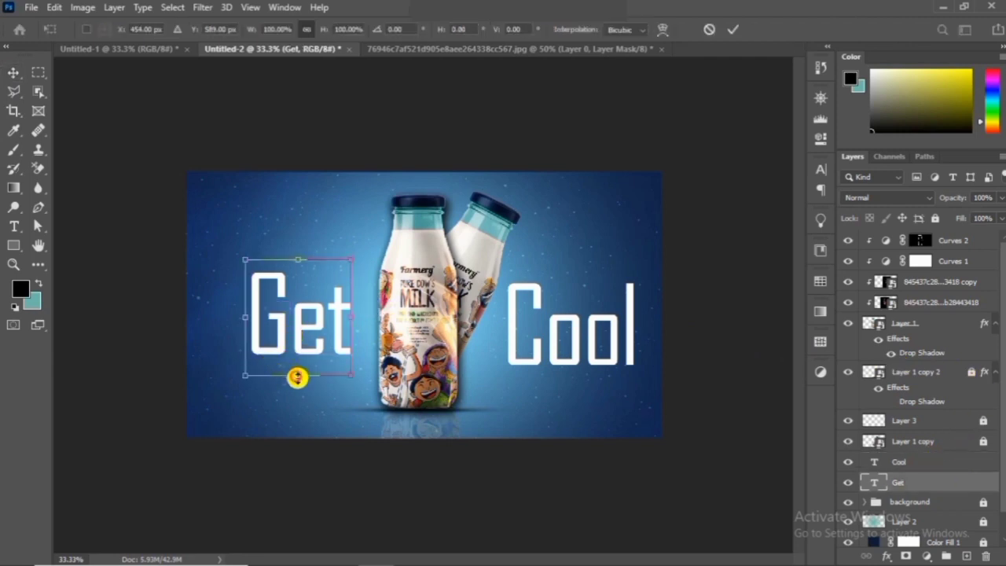
left_click_drag(297, 377, 298, 387)
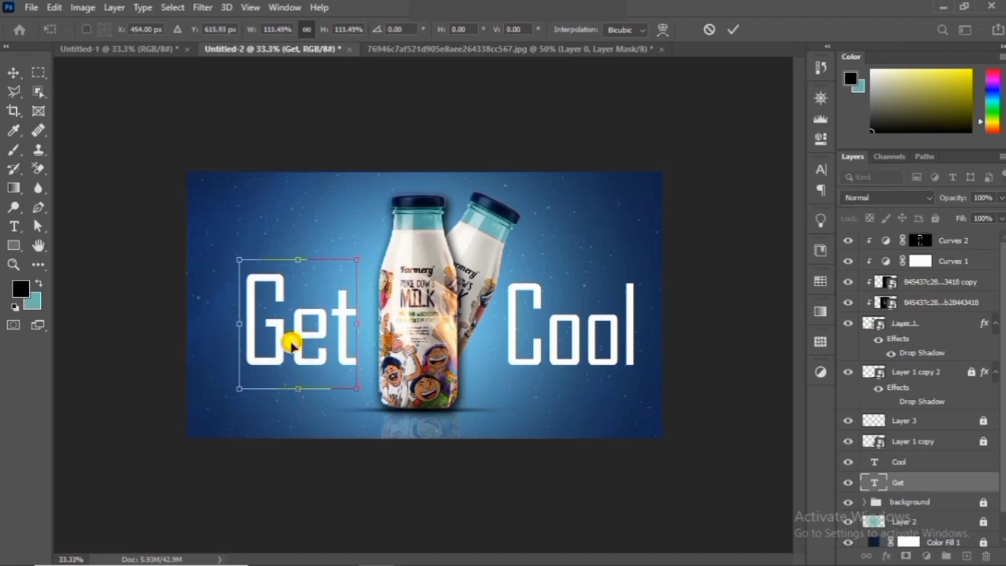
left_click_drag(291, 345, 292, 347)
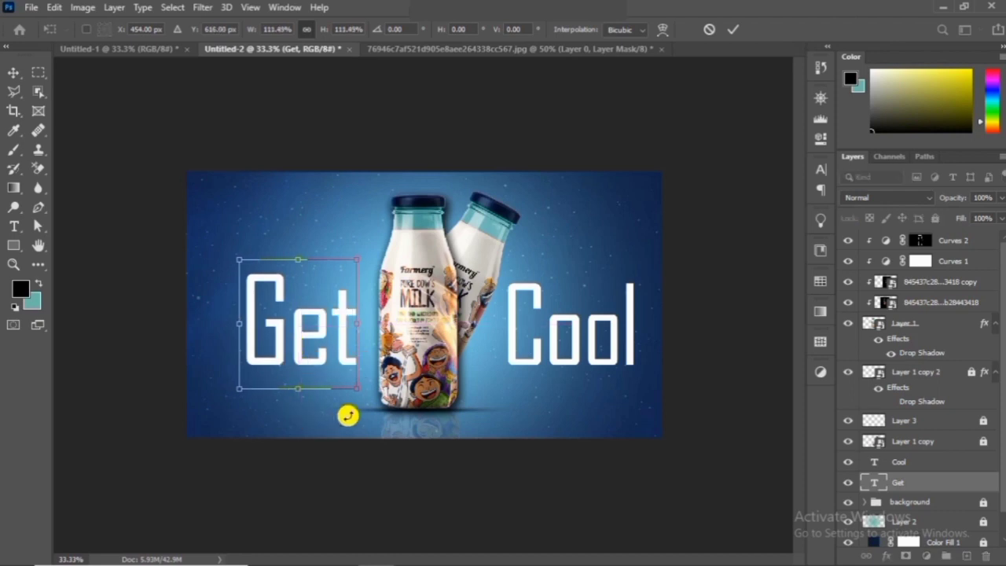
key("Return")
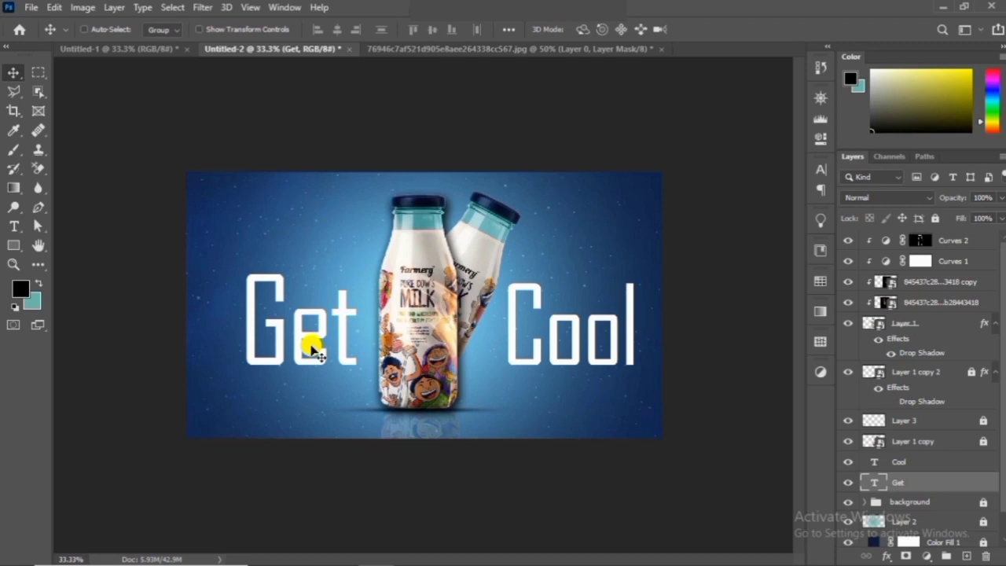
Move the "Get" text slightly farther from the front bottle, keeping its baseline level with the "Cool" text.
left_click_drag(305, 334, 290, 334)
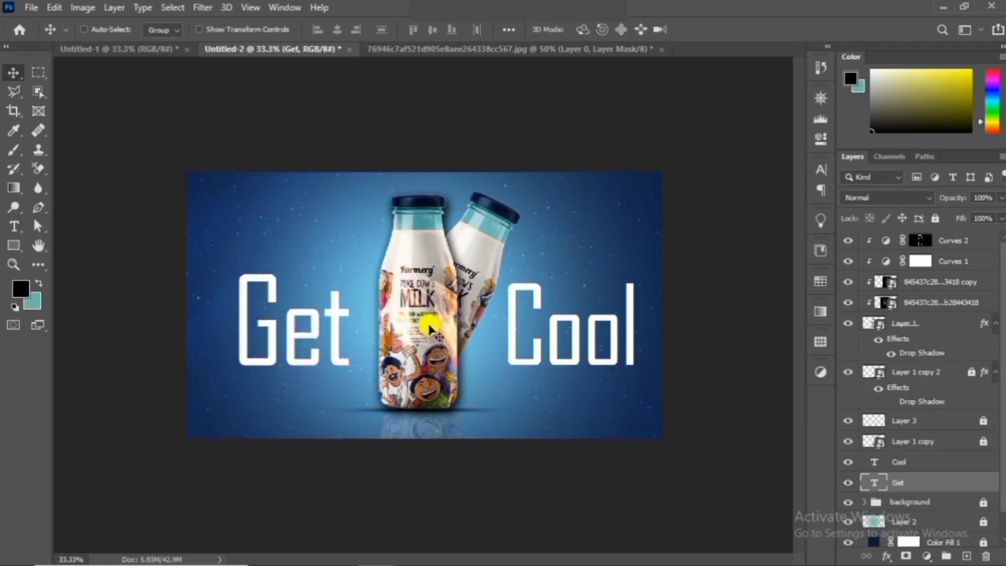
left_click_drag(570, 325, 568, 321)
Unlock the background glow on Layer 2, scale it proportionally to about 123% and centre it slightly lower behind the bottles.
scroll(1000, 355, "down", 1)
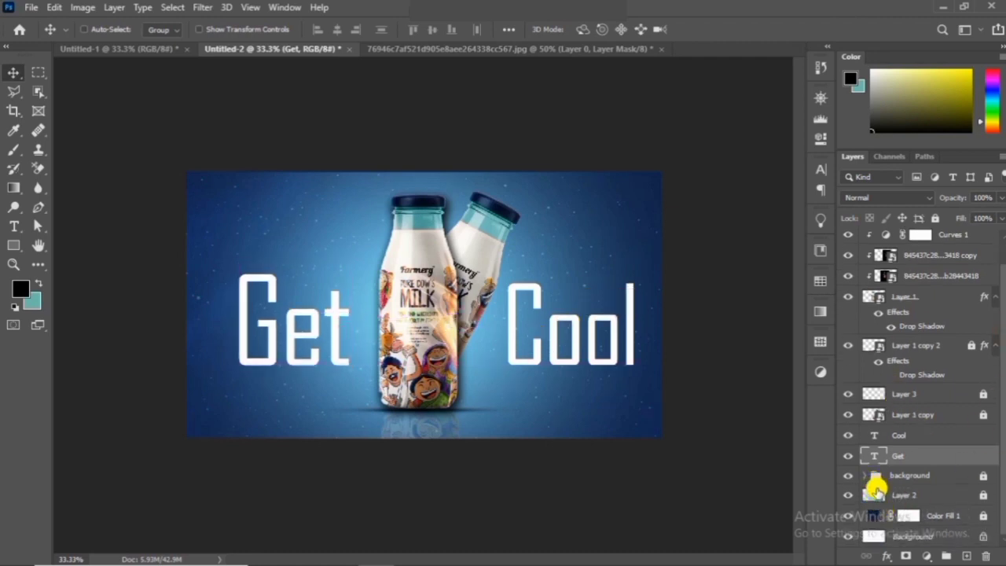
left_click(906, 496)
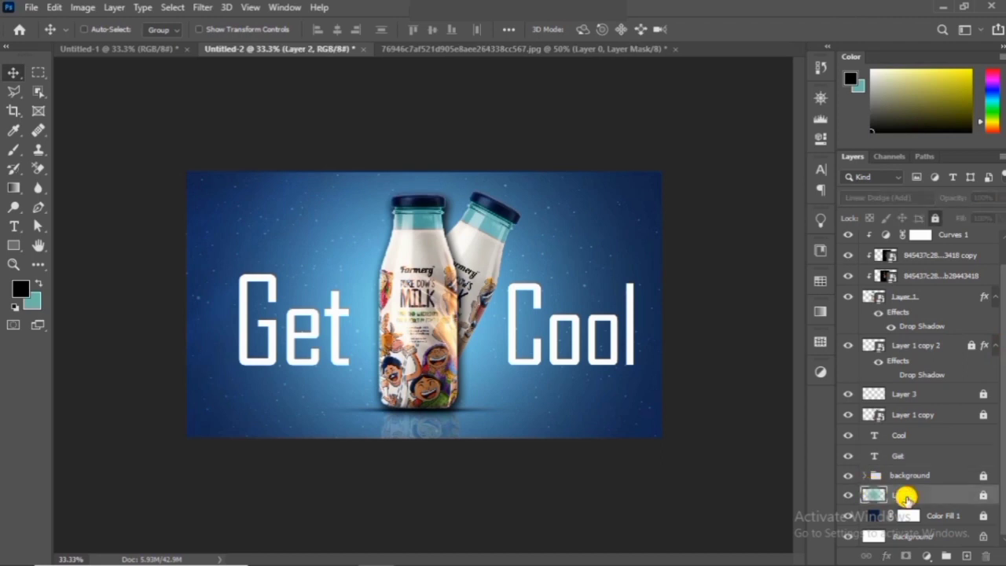
left_click(982, 495)
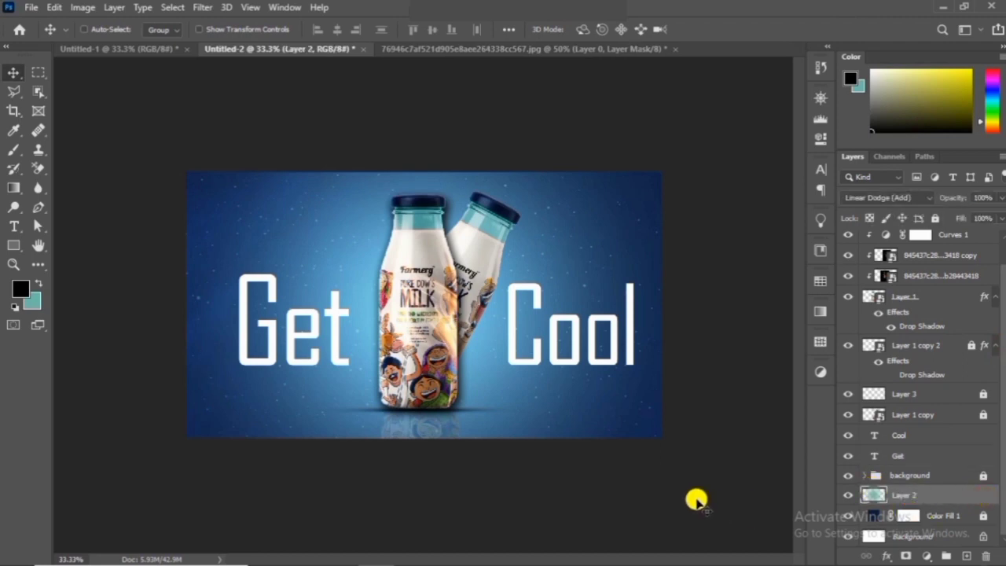
key("ctrl+t")
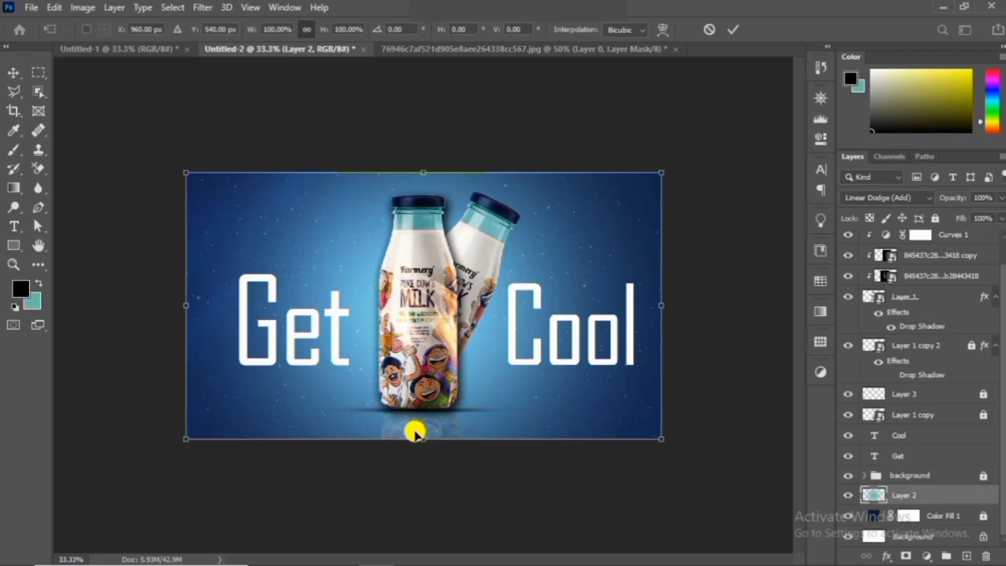
left_click_drag(424, 433, 423, 499)
left_click_drag(455, 398, 461, 382)
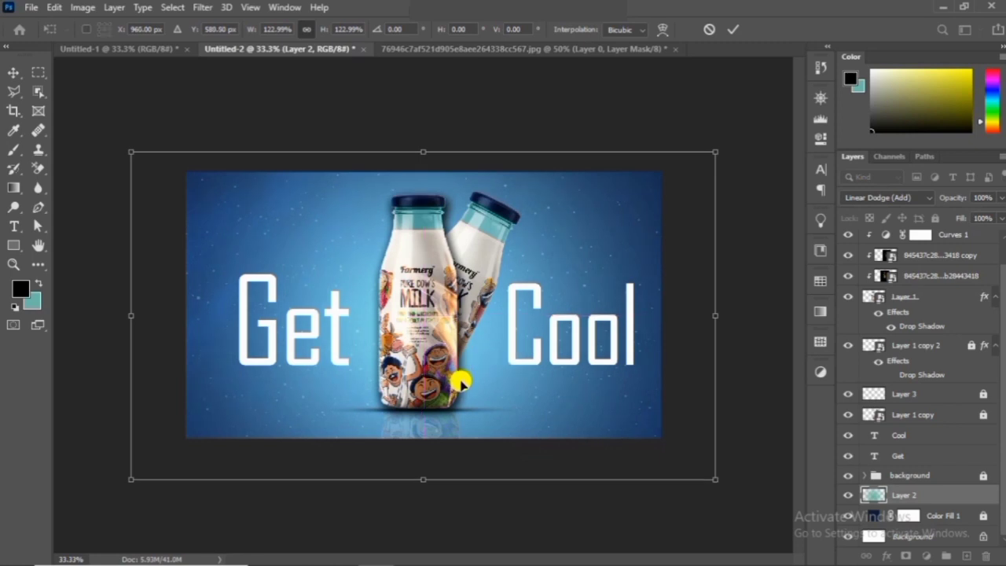
key("Return")
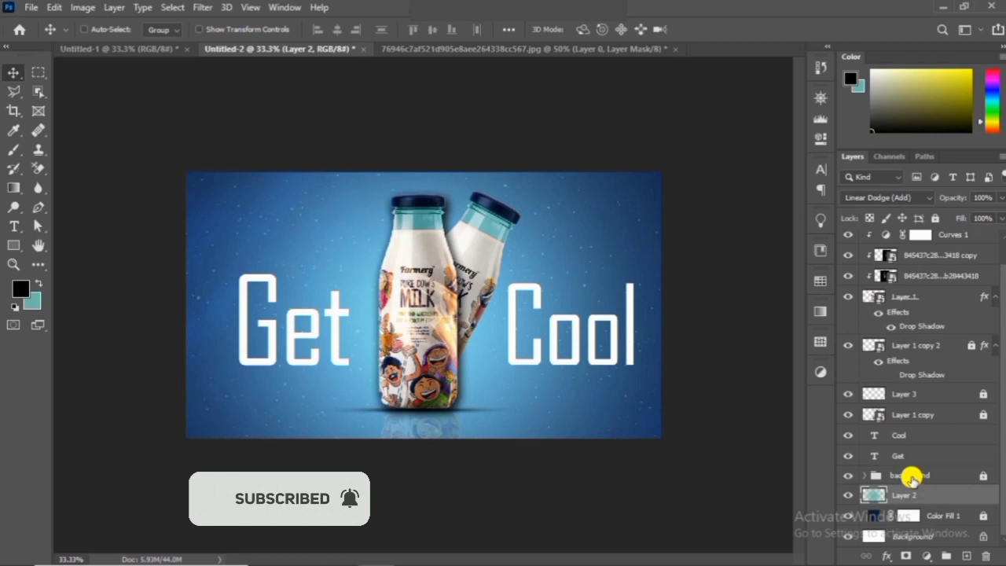
Unlock the background group, lock Layer 2 again and open the group's opacity setting.
left_click(966, 476)
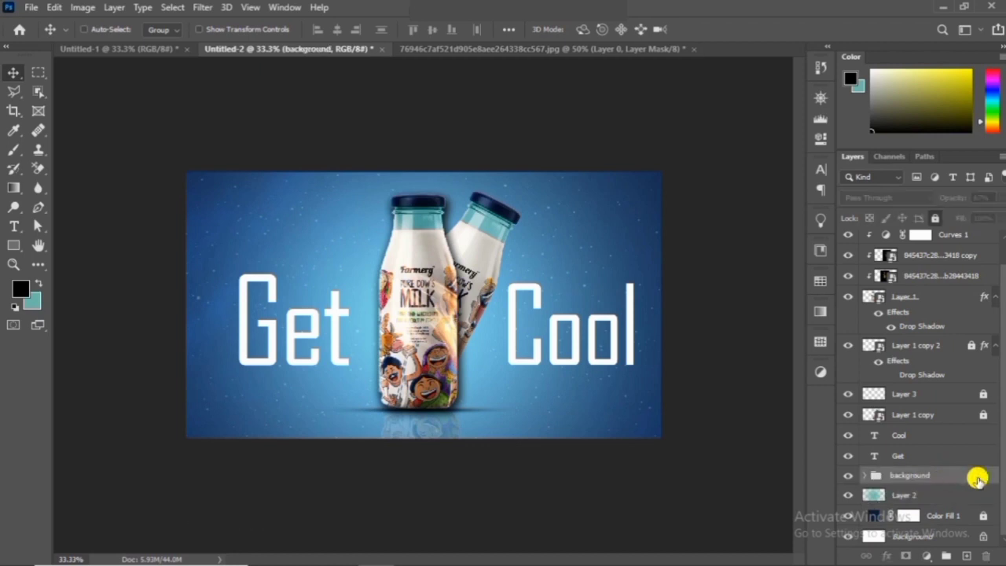
left_click(963, 496)
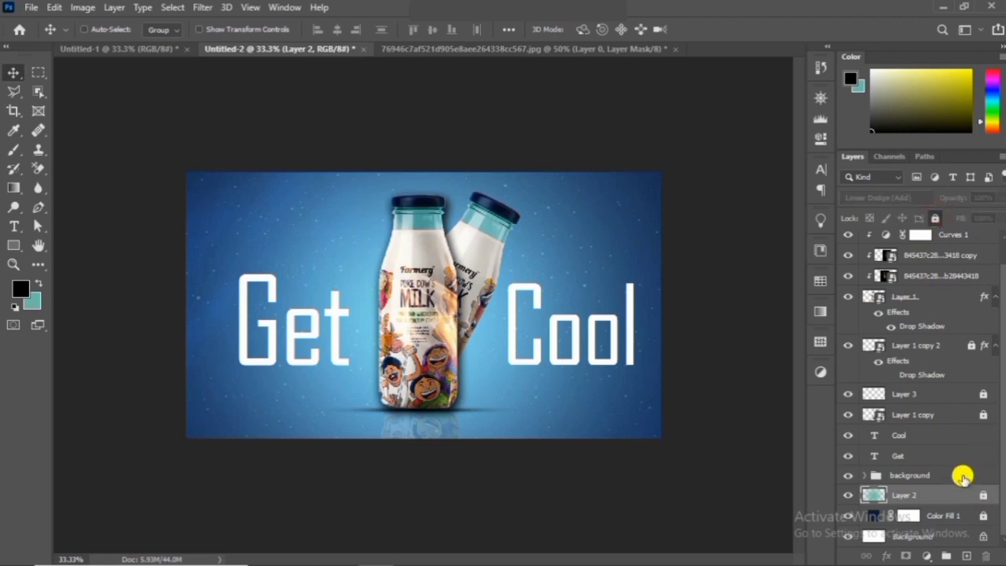
left_click(962, 475)
left_click(998, 198)
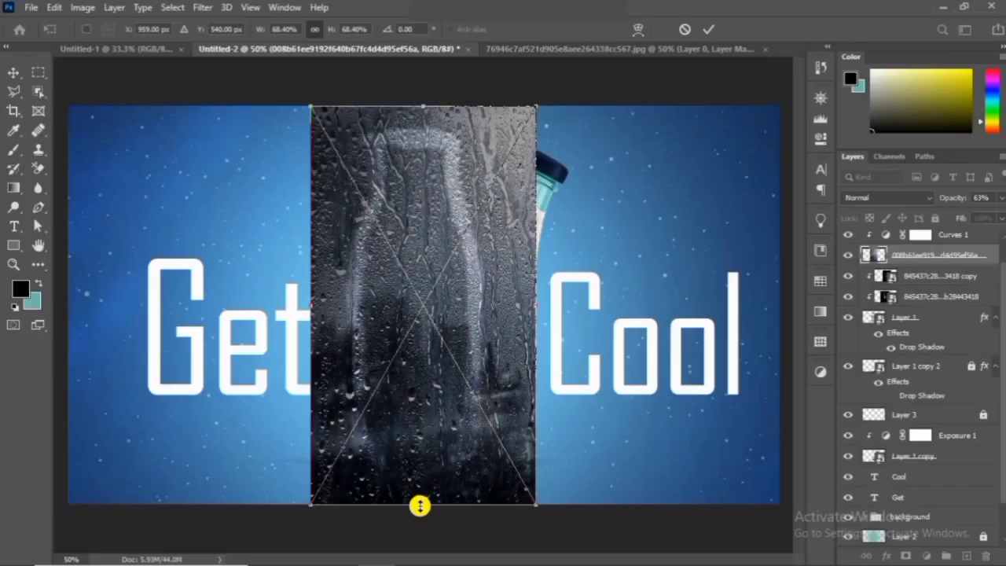
Scale the placed water-droplet image to about 60.67% and position it so it covers the front bottle.
left_click_drag(415, 510, 432, 449)
left_click_drag(445, 315, 412, 376)
key("Return")
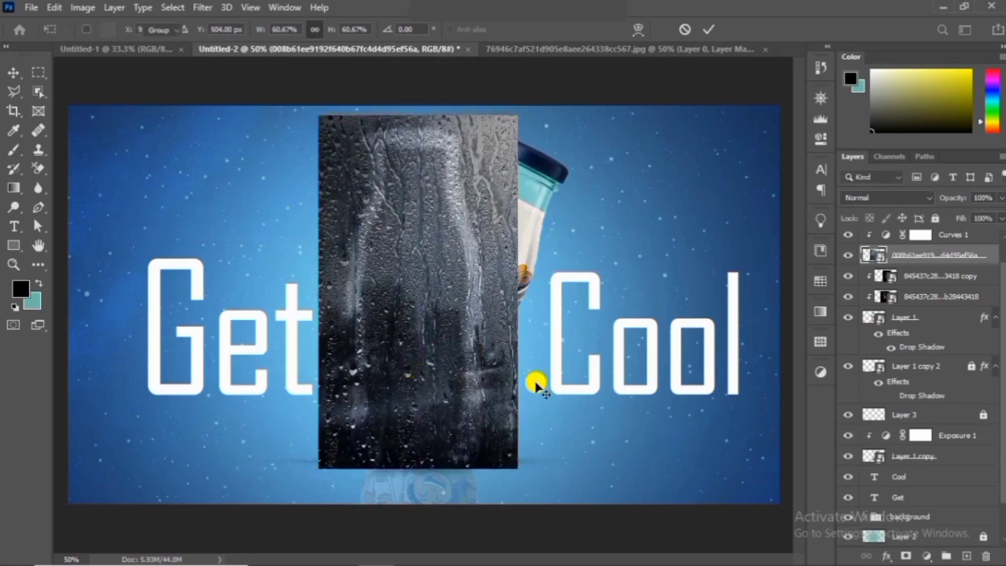
Clip the water-droplet image to the front bottle and set its blend mode to Soft Light.
right_click(929, 258)
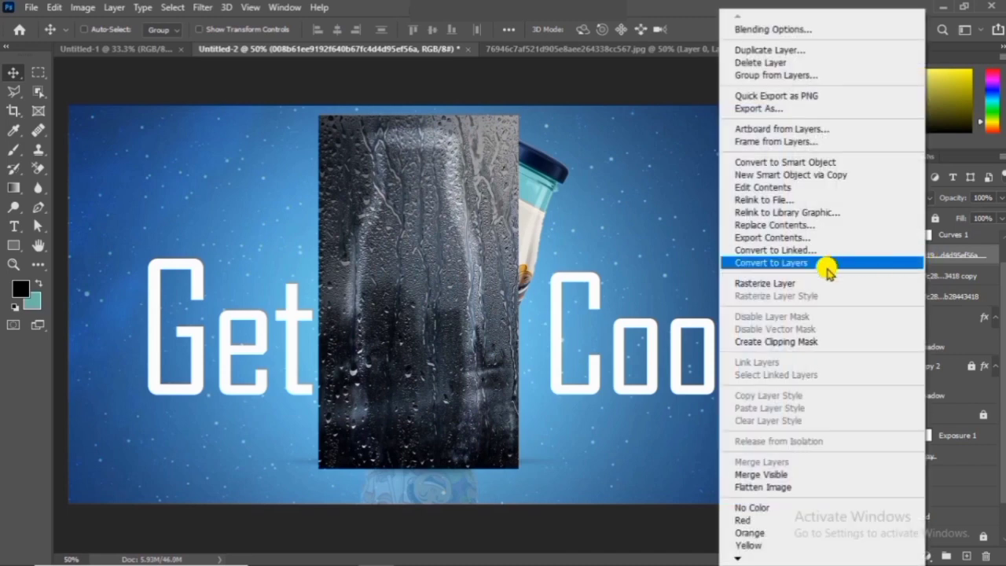
left_click(783, 342)
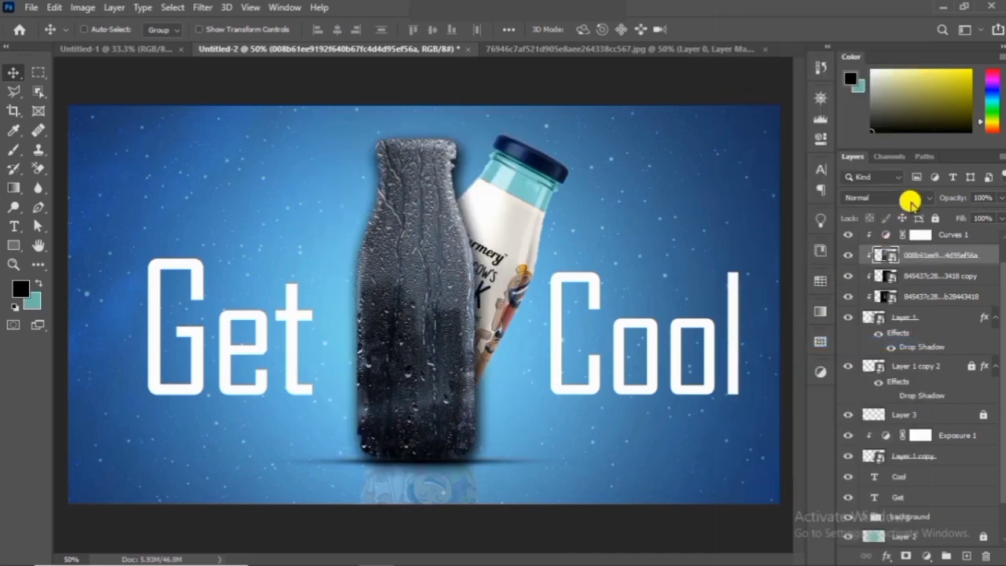
left_click(905, 197)
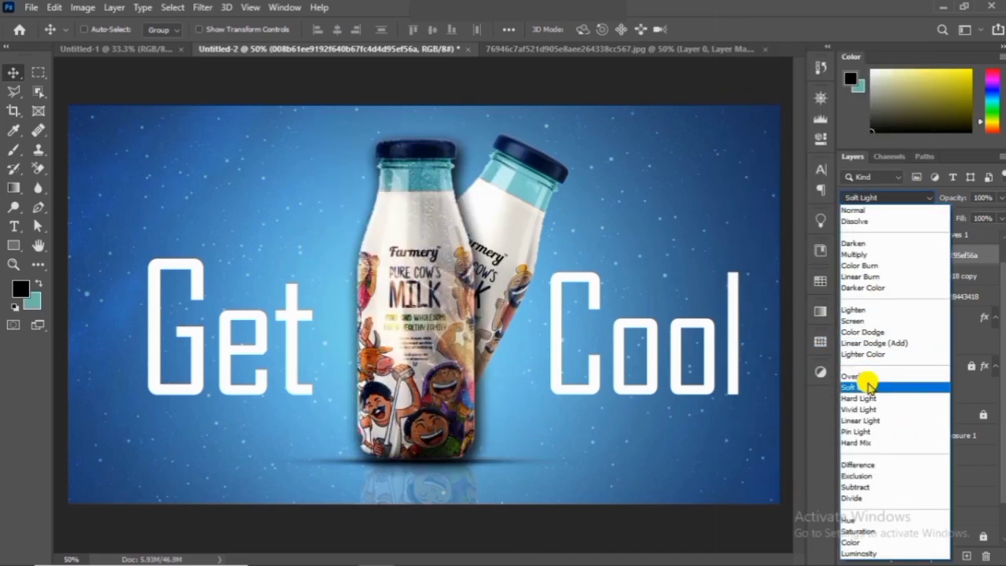
left_click(868, 385)
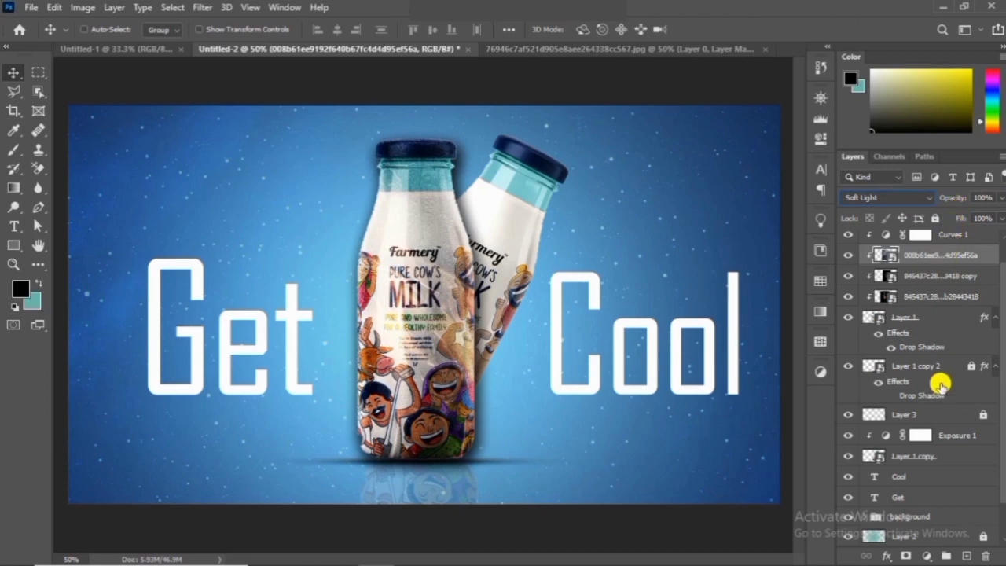
Add a clipped Curves adjustment above the droplet layer and raise the midtones at input 107 to brighten the front bottle.
left_click(926, 555)
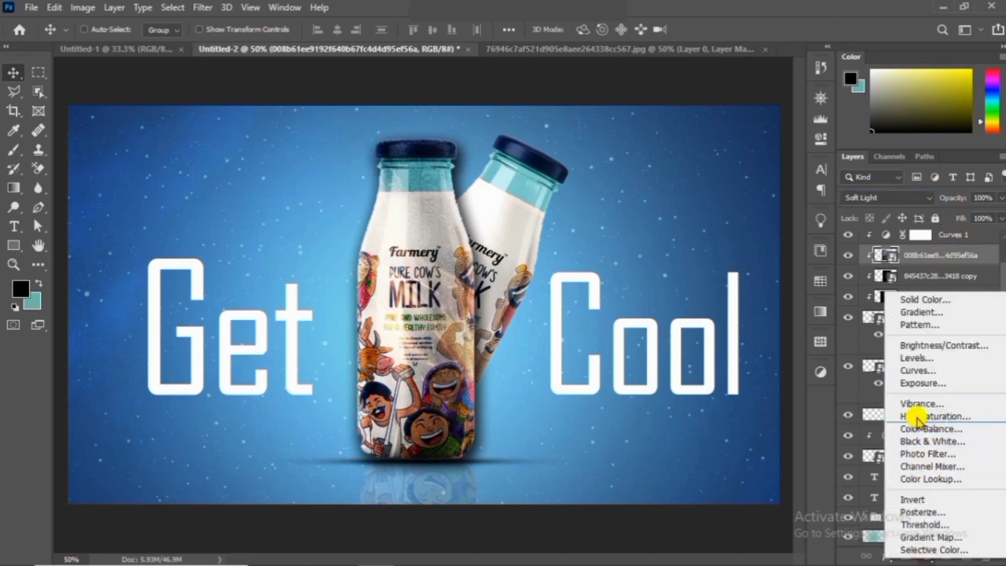
left_click(918, 369)
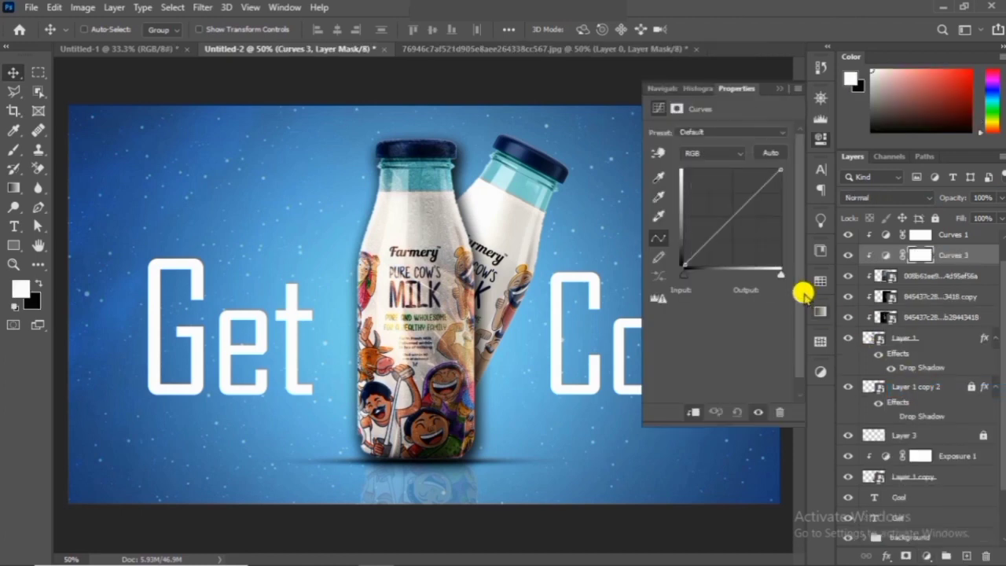
left_click_drag(728, 224, 724, 207)
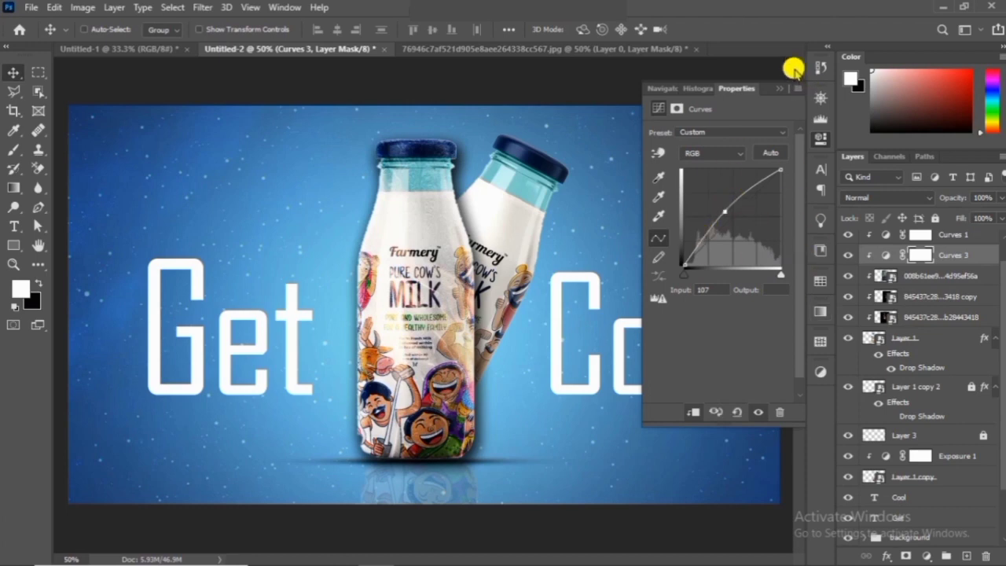
left_click(783, 90)
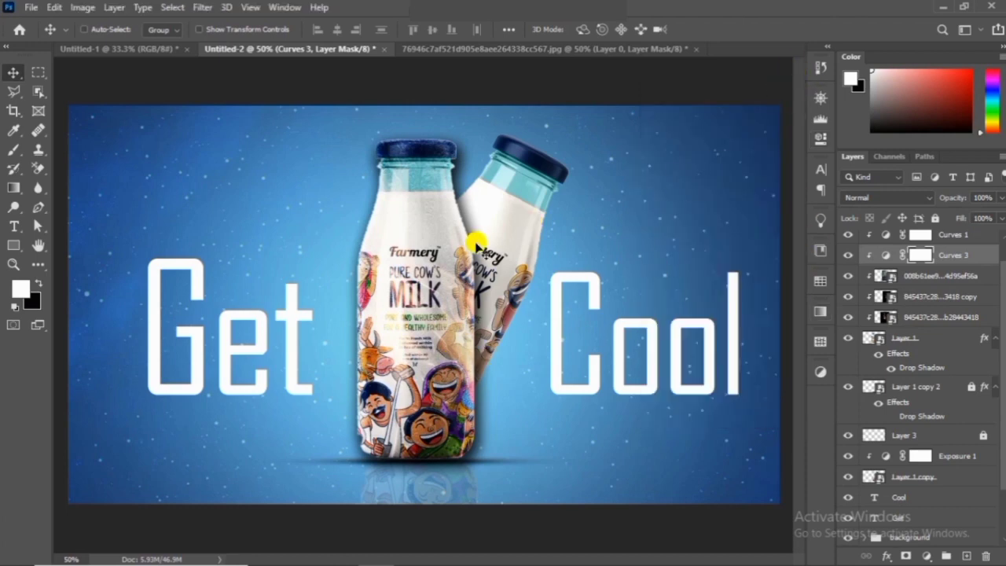
key("ctrl+minus")
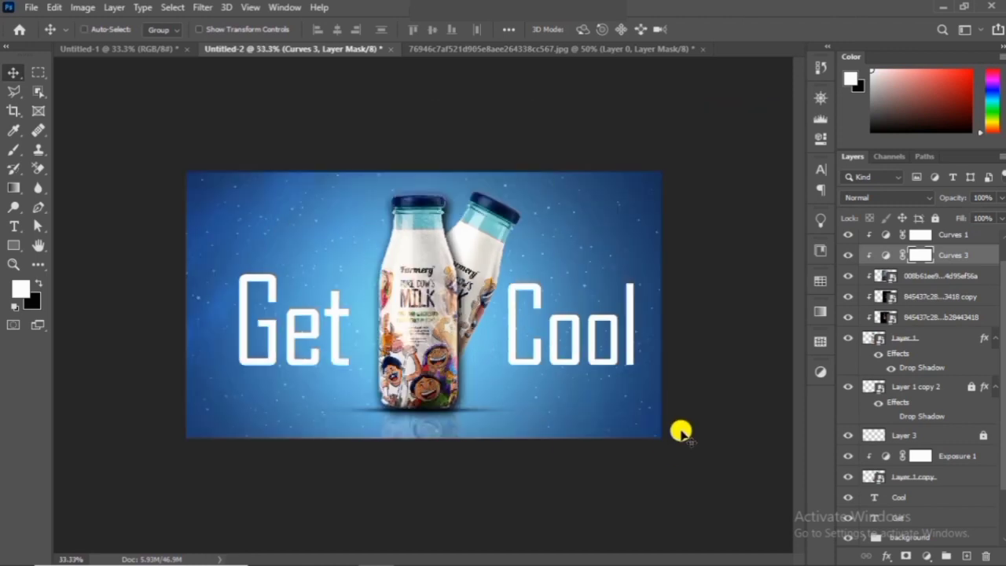